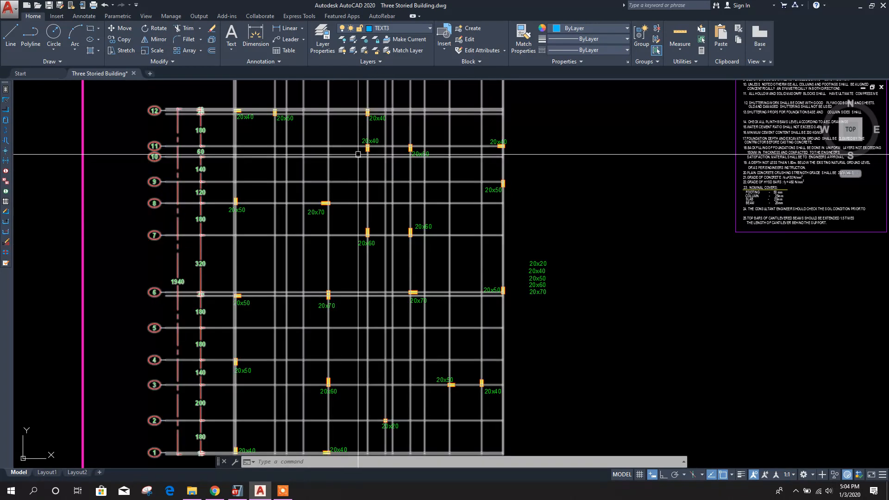
Examine the column positions and sizes marked on the foundation layout grid.
{"action": "middle_click_drag", "start_coordinate": [369, 391], "coordinate": [367, 352]}
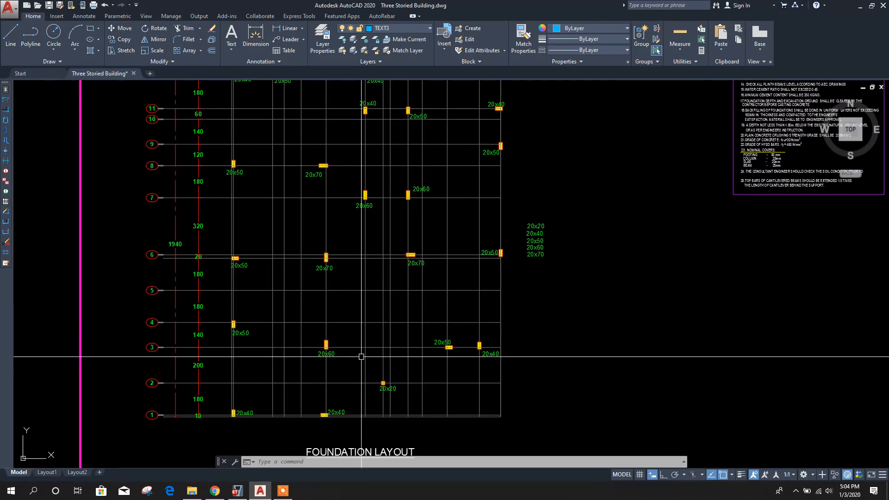
{"action": "middle_click_drag", "start_coordinate": [367, 293], "coordinate": [369, 346]}
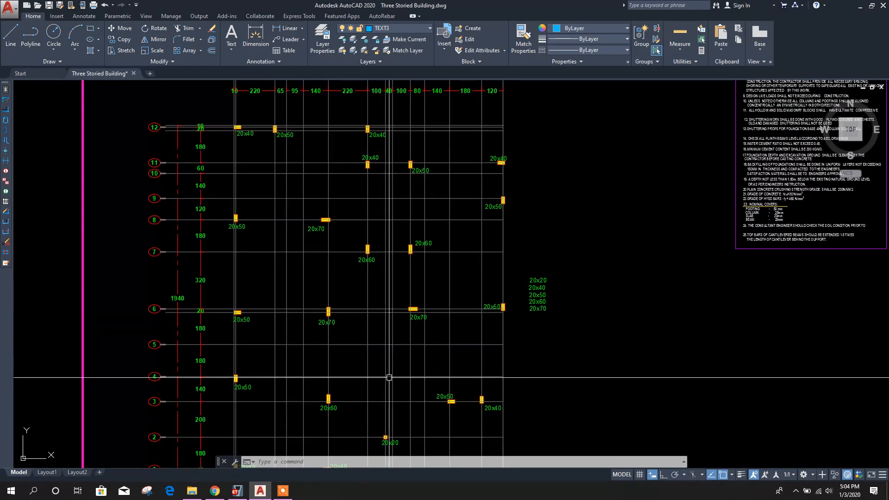
{"action": "middle_click_drag", "start_coordinate": [399, 401], "coordinate": [391, 347]}
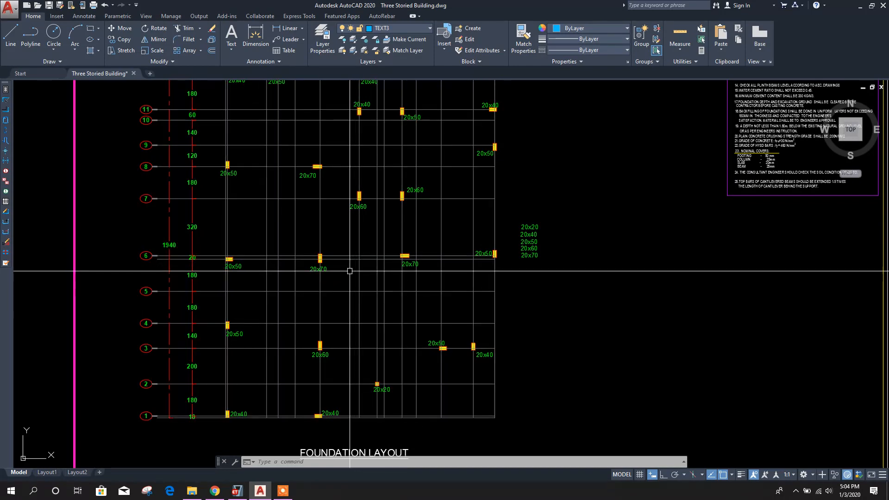
{"action": "middle_click_drag", "start_coordinate": [353, 272], "coordinate": [354, 319]}
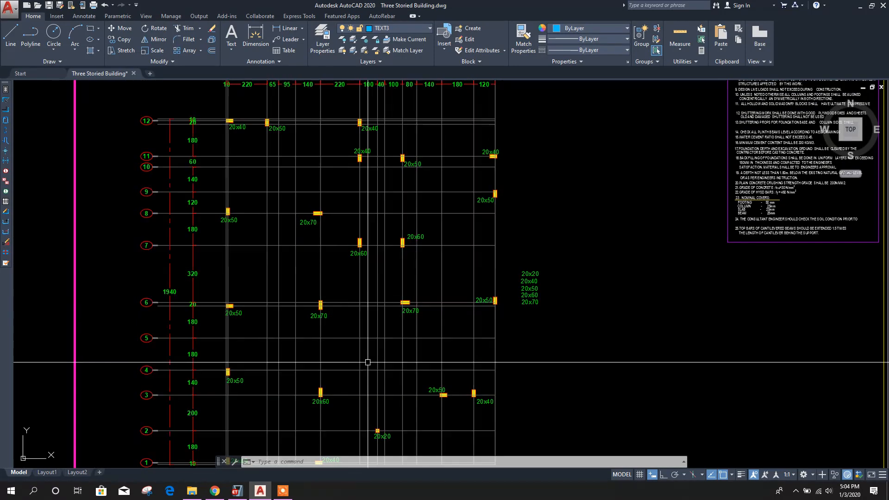
{"action": "middle_click_drag", "start_coordinate": [351, 358], "coordinate": [354, 322]}
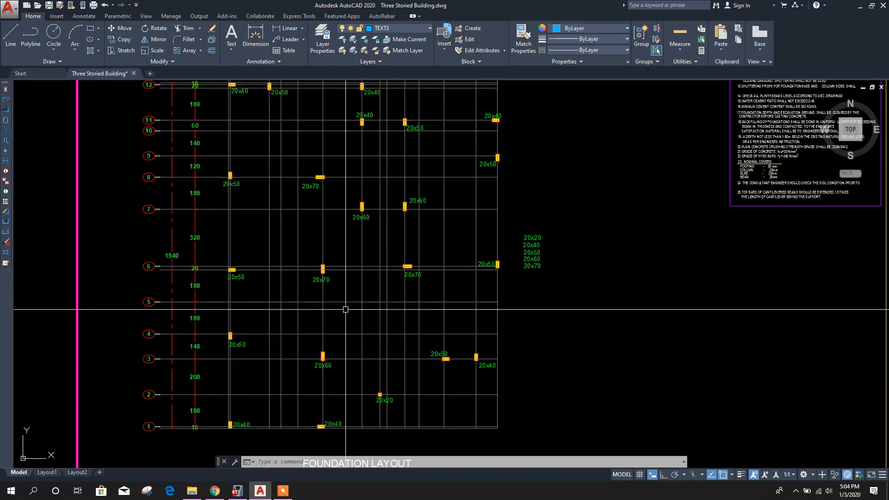
Switch to ETABS and add a new material with region Europe, type Concrete, standard EN 1992-1-1 per EN 206-1 and grade C30/37.
{"action": "left_click", "coordinate": [239, 492]}
{"action": "middle_click_drag", "start_coordinate": [403, 278], "coordinate": [395, 276]}
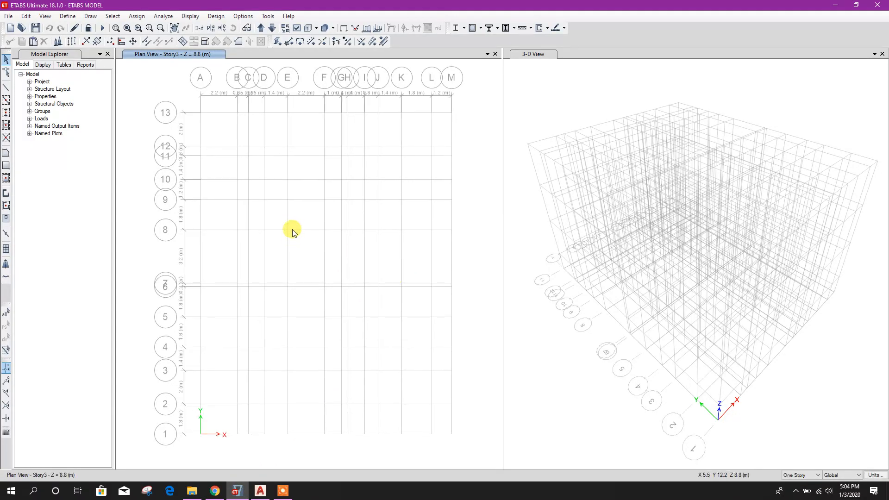
{"action": "left_click", "coordinate": [69, 17]}
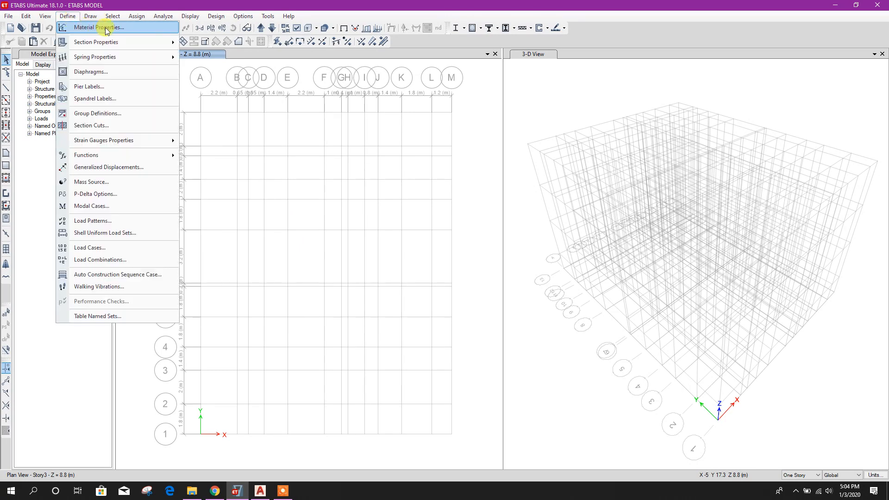
{"action": "left_click", "coordinate": [88, 28]}
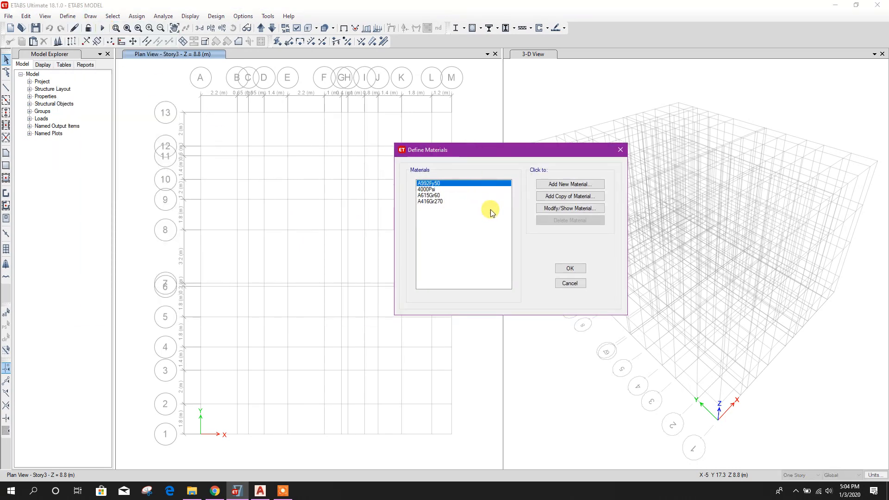
{"action": "left_click", "coordinate": [570, 185]}
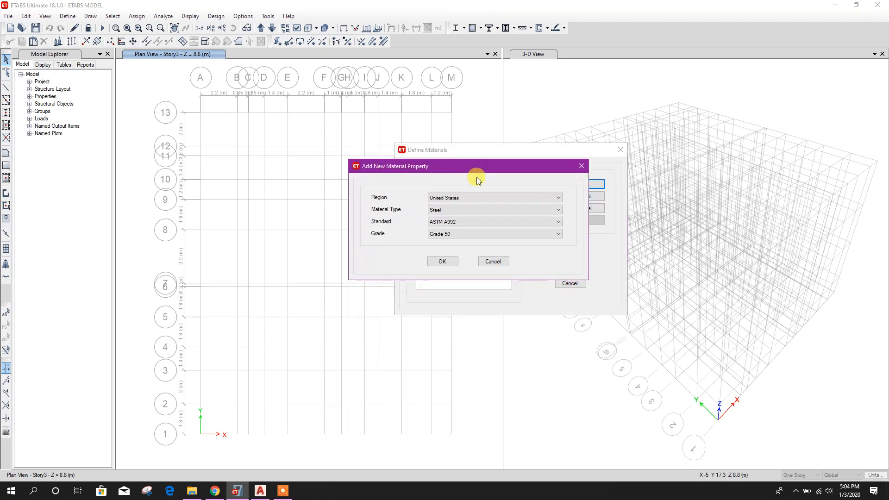
{"action": "left_click", "coordinate": [476, 197]}
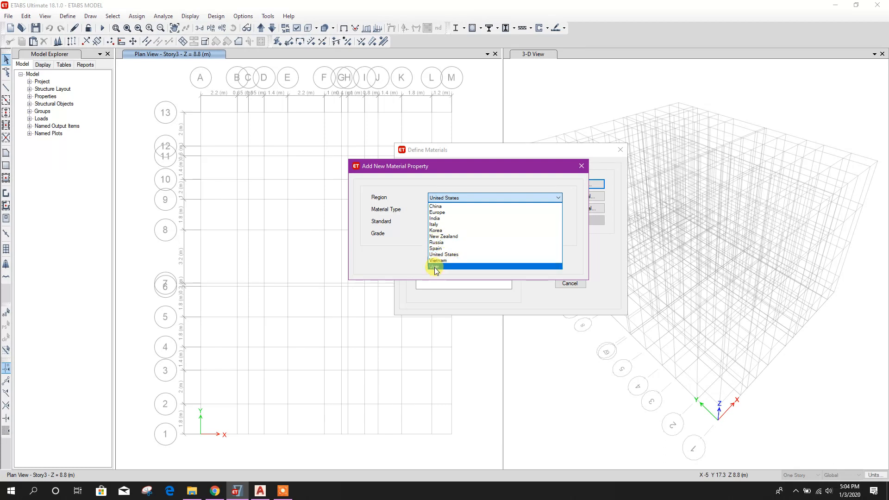
{"action": "left_click", "coordinate": [465, 212]}
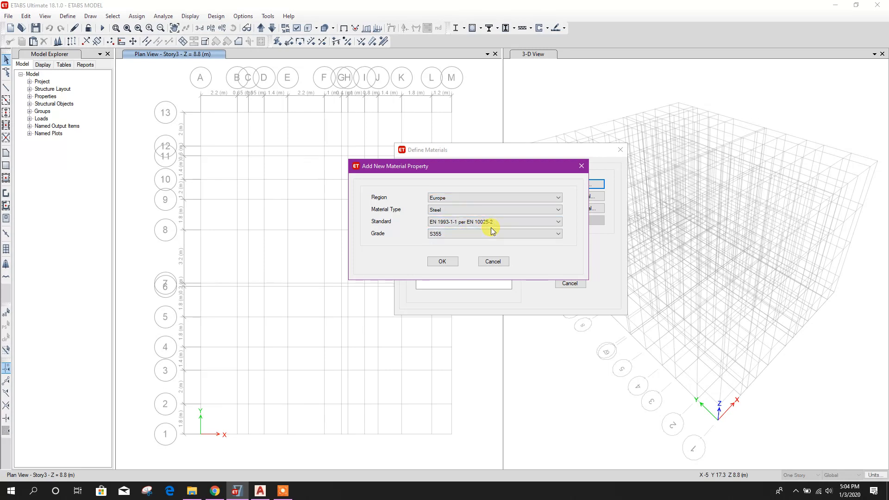
{"action": "left_click", "coordinate": [490, 211]}
{"action": "left_click", "coordinate": [471, 223]}
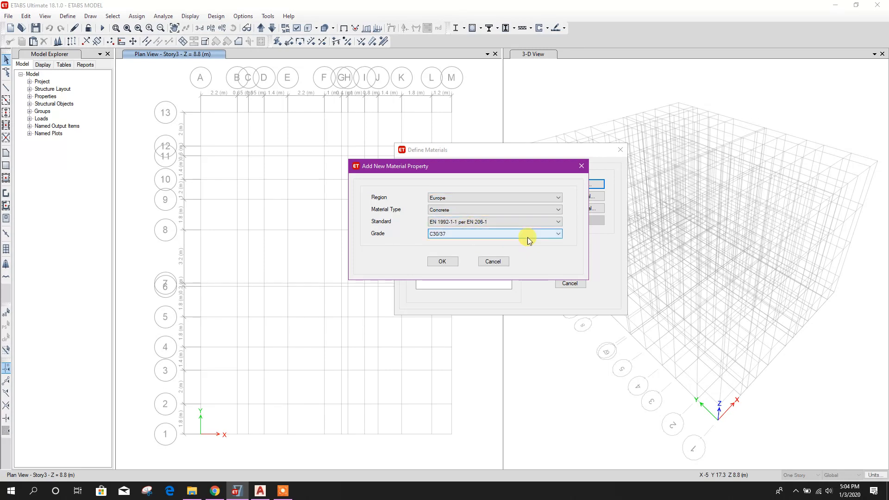
{"action": "left_click", "coordinate": [496, 233]}
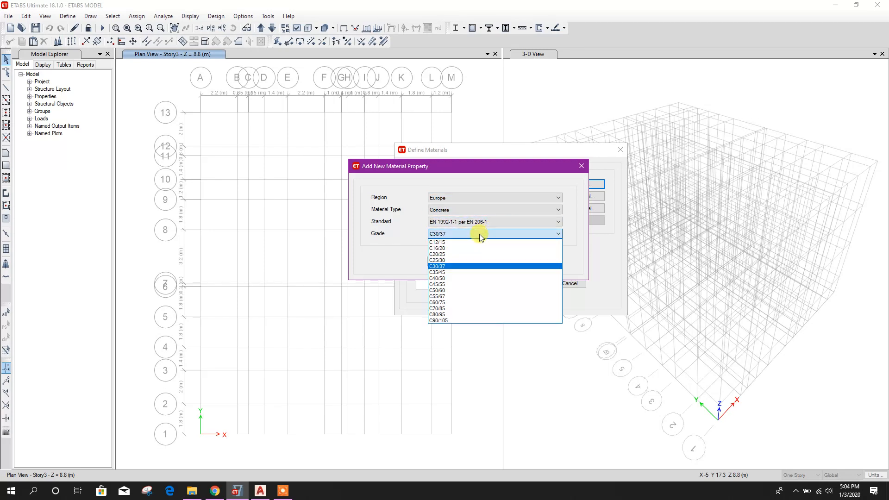
{"action": "left_click", "coordinate": [446, 266]}
{"action": "left_click", "coordinate": [447, 261]}
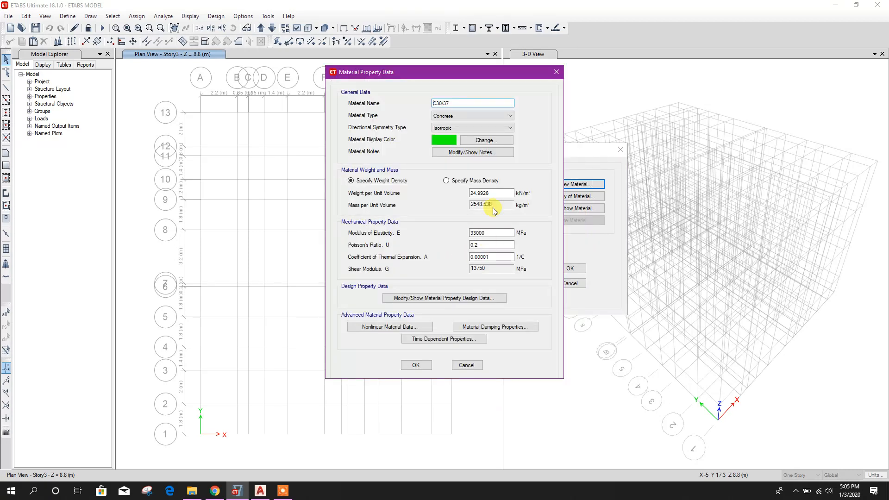
Check the concrete cube compressive strength in the C30/37 design data and accept the material.
{"action": "left_click", "coordinate": [463, 299]}
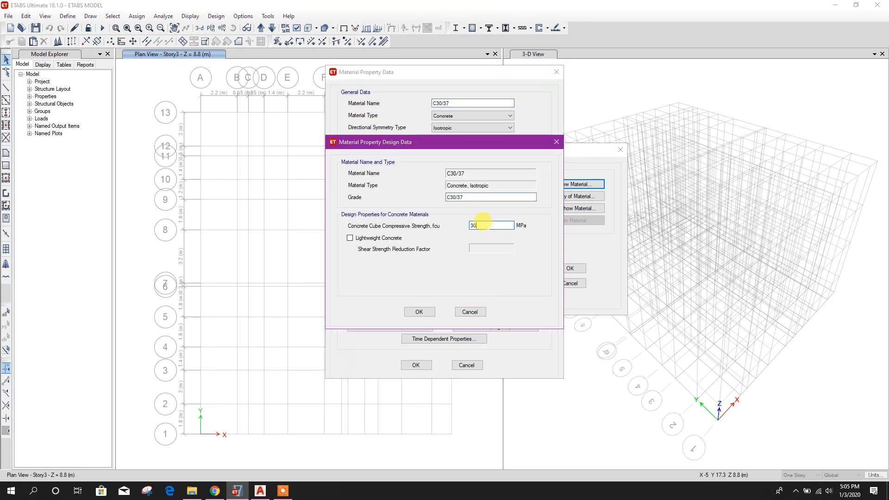
{"action": "left_click", "coordinate": [419, 312]}
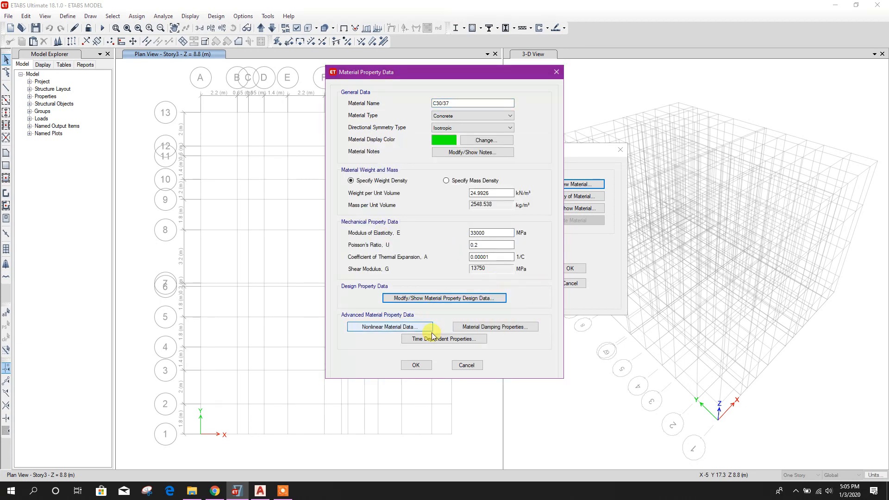
{"action": "left_click", "coordinate": [416, 364]}
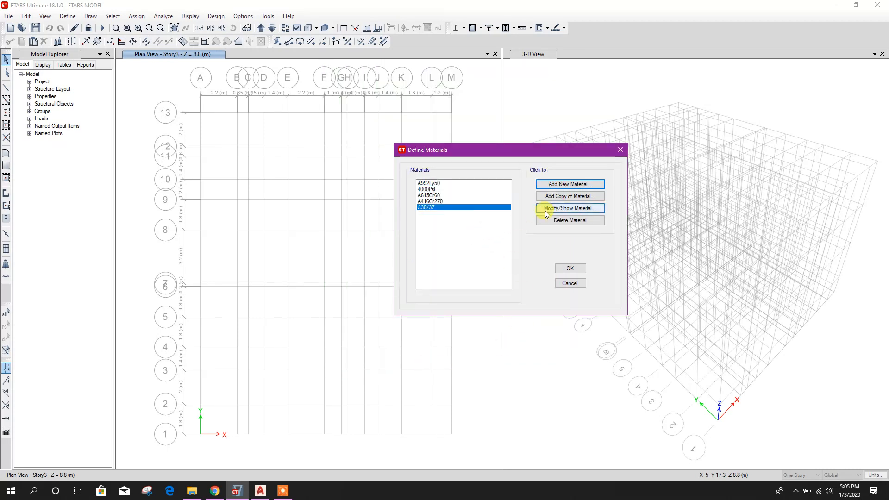
Add another new material with region India, type Rebar, standard Indian and grade HYSD Grade 415.
{"action": "left_click", "coordinate": [563, 185]}
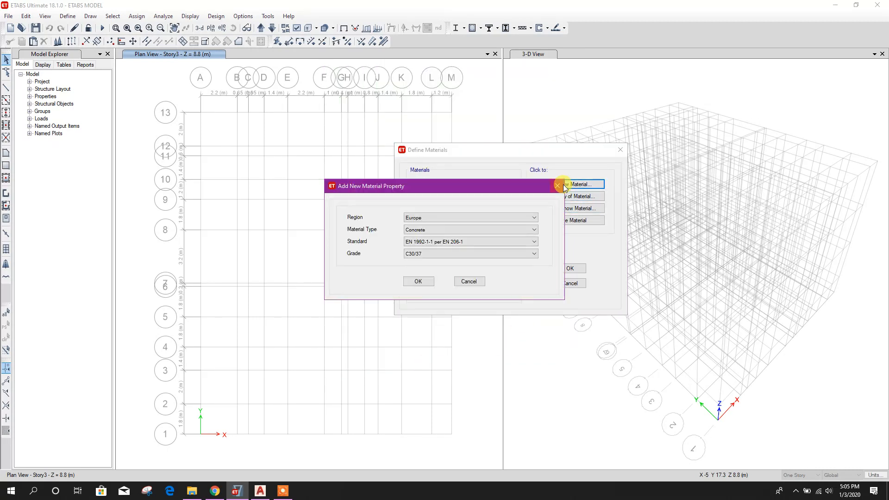
{"action": "left_click", "coordinate": [456, 217]}
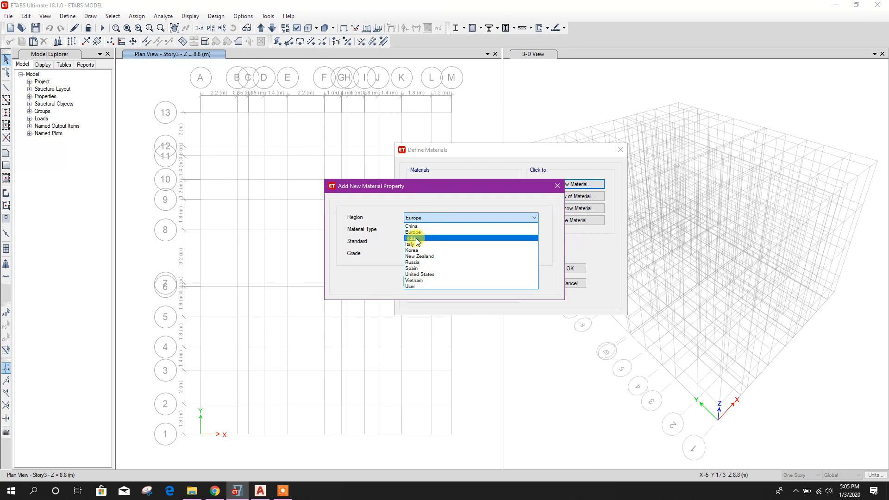
{"action": "left_click", "coordinate": [417, 238]}
{"action": "left_click_drag", "start_coordinate": [433, 187], "coordinate": [455, 181]}
{"action": "left_click", "coordinate": [459, 226]}
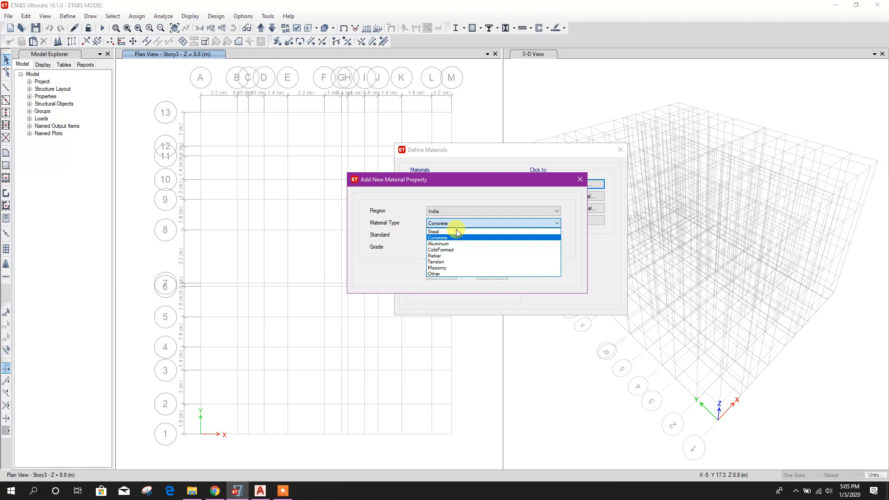
{"action": "left_click", "coordinate": [445, 255]}
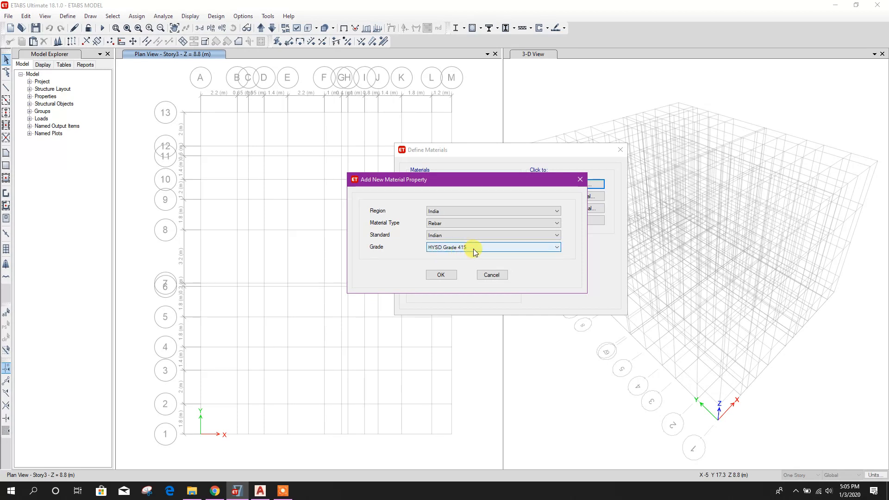
{"action": "left_click", "coordinate": [440, 276]}
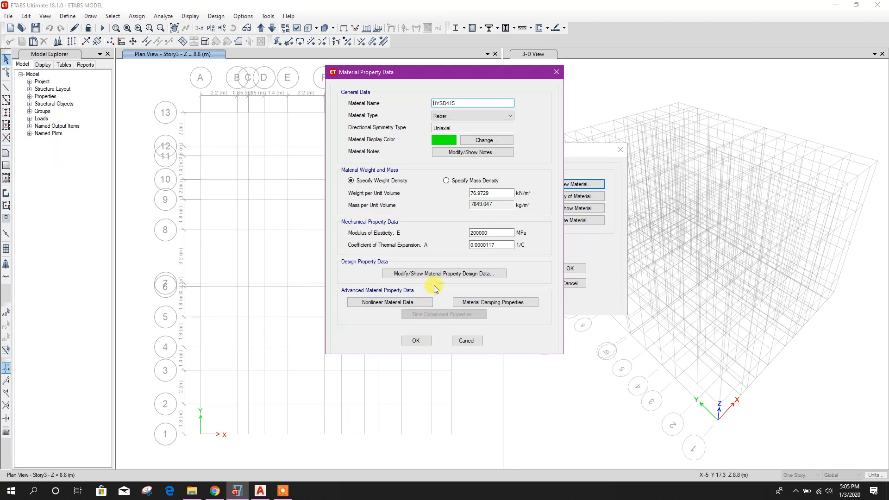
Check the minimum yield strength in the HYSD415 design data and accept the rebar material.
{"action": "left_click", "coordinate": [431, 274]}
{"action": "double_click", "coordinate": [475, 225]}
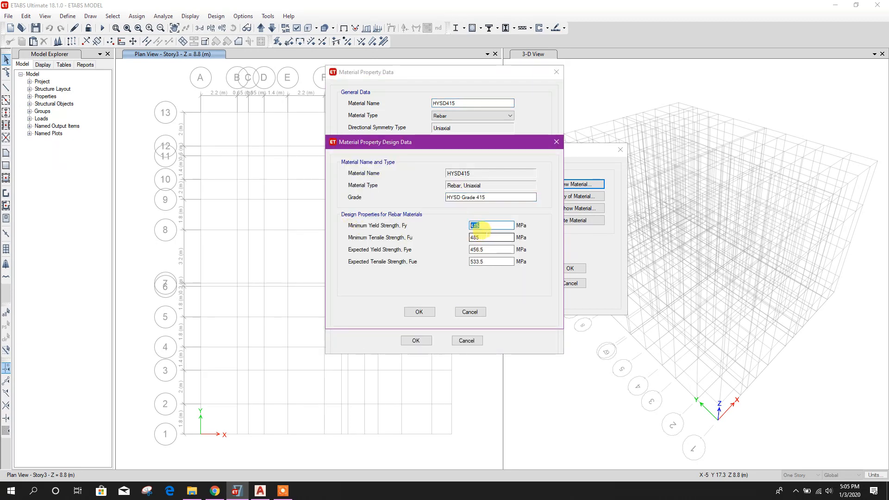
{"action": "left_click", "coordinate": [419, 312]}
{"action": "left_click", "coordinate": [419, 339]}
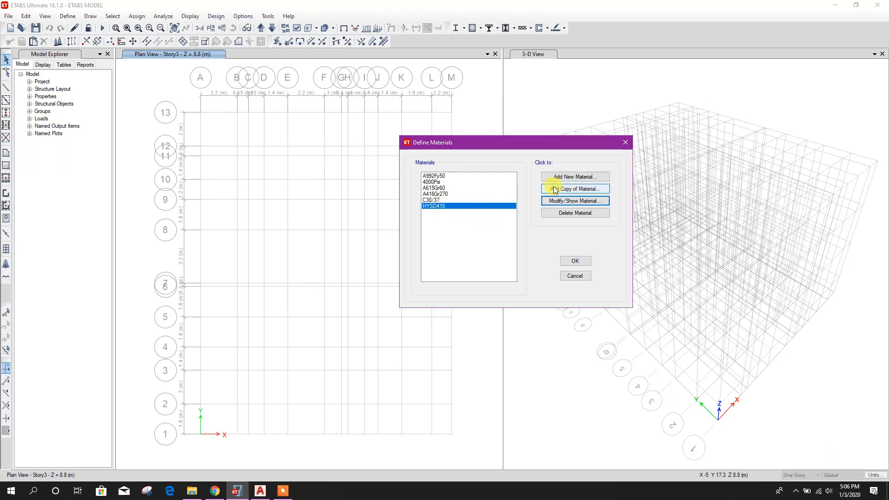
{"action": "left_click", "coordinate": [556, 178]}
{"action": "left_click", "coordinate": [439, 220]}
{"action": "left_click", "coordinate": [440, 230]}
{"action": "left_click", "coordinate": [446, 231]}
{"action": "left_click", "coordinate": [446, 231]}
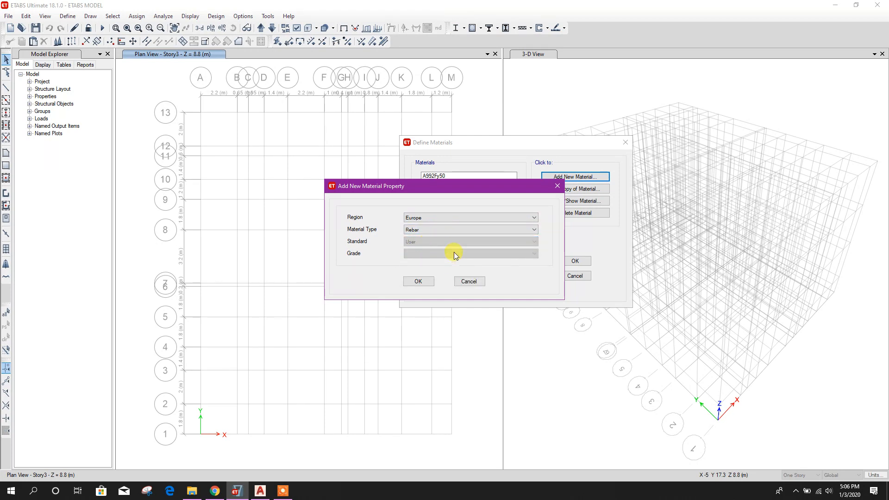
{"action": "left_click_drag", "start_coordinate": [444, 190], "coordinate": [453, 186]}
{"action": "left_click", "coordinate": [476, 279]}
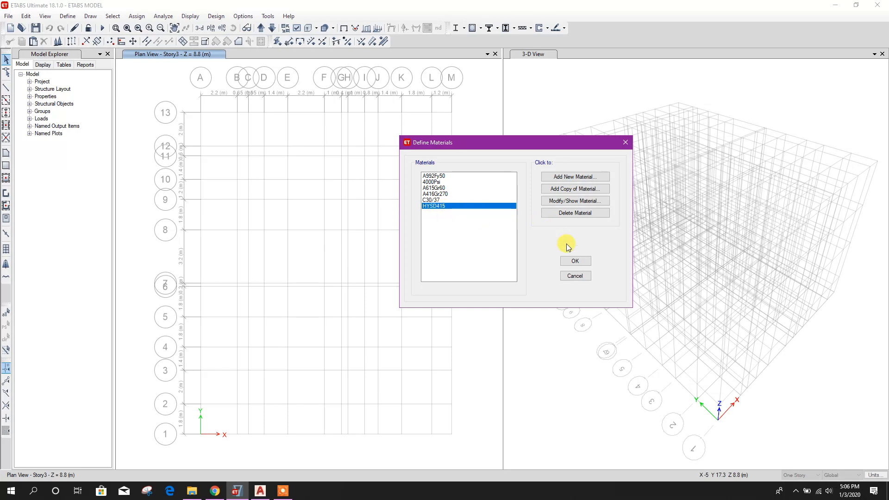
Accept the material definitions and open the frame section properties to browse the existing sections.
{"action": "left_click", "coordinate": [573, 262]}
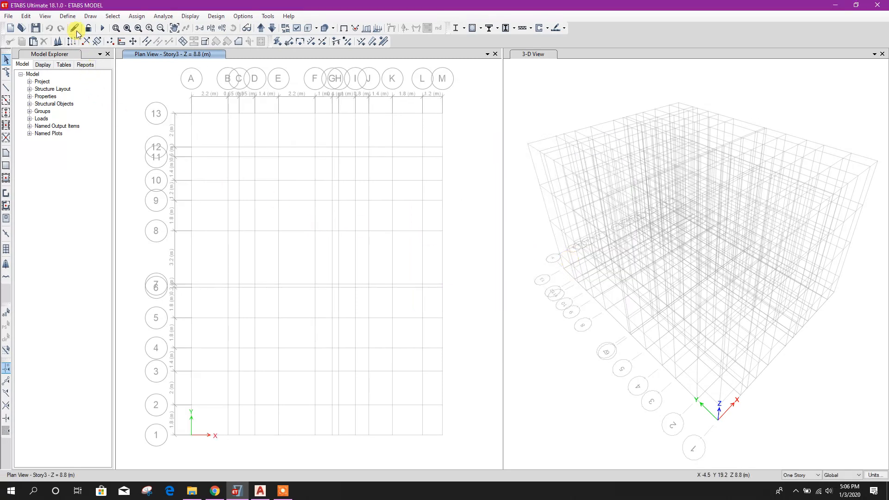
{"action": "left_click", "coordinate": [69, 16]}
{"action": "mouse_move", "coordinate": [139, 39]}
{"action": "left_click", "coordinate": [209, 44]}
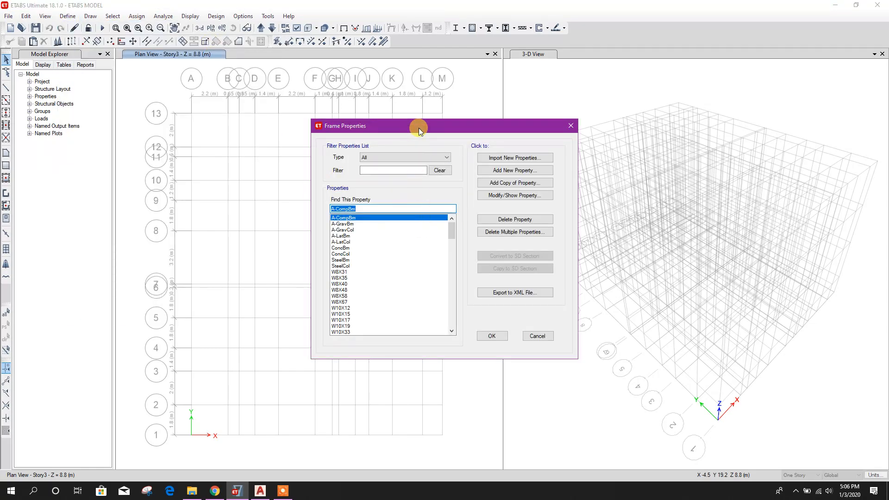
{"action": "mouse_move", "coordinate": [450, 232]}
{"action": "left_mouse_down"}
{"action": "mouse_move", "coordinate": [433, 323]}
{"action": "mouse_move", "coordinate": [442, 280]}
{"action": "mouse_move", "coordinate": [451, 308]}
{"action": "mouse_move", "coordinate": [454, 227]}
{"action": "mouse_move", "coordinate": [446, 334]}
{"action": "mouse_move", "coordinate": [451, 280]}
{"action": "mouse_move", "coordinate": [412, 232]}
{"action": "mouse_move", "coordinate": [449, 271]}
{"action": "mouse_move", "coordinate": [442, 326]}
{"action": "mouse_move", "coordinate": [444, 227]}
{"action": "left_mouse_up"}
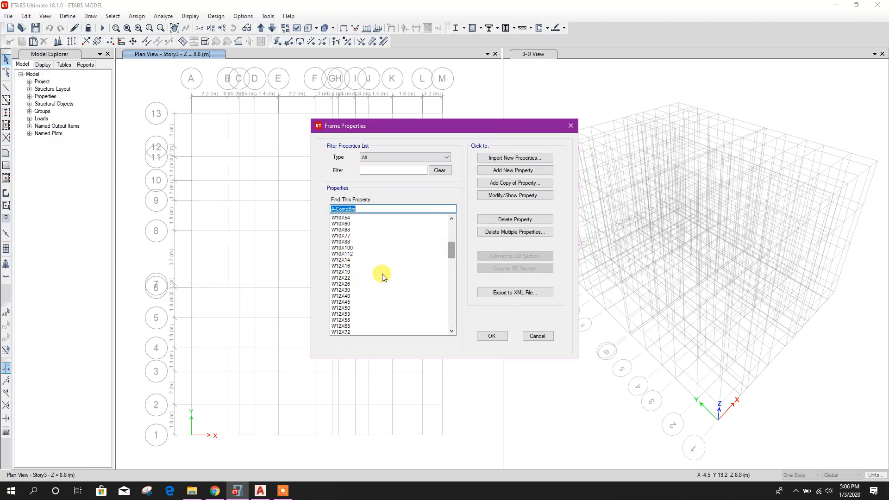
{"action": "left_click_drag", "start_coordinate": [451, 254], "coordinate": [438, 222]}
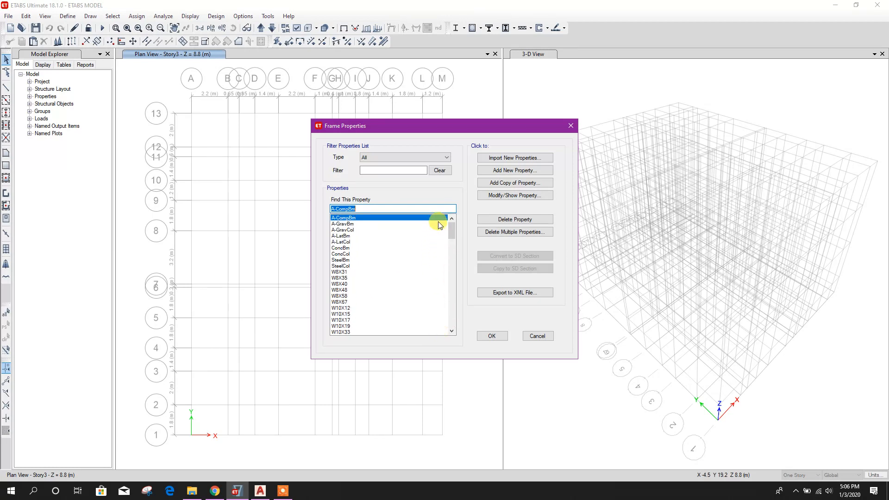
Delete all the frame sections offered for multiple deletion and accept the removal.
{"action": "left_click", "coordinate": [510, 234]}
{"action": "left_click_drag", "start_coordinate": [410, 203], "coordinate": [452, 277]}
{"action": "left_click", "coordinate": [435, 319]}
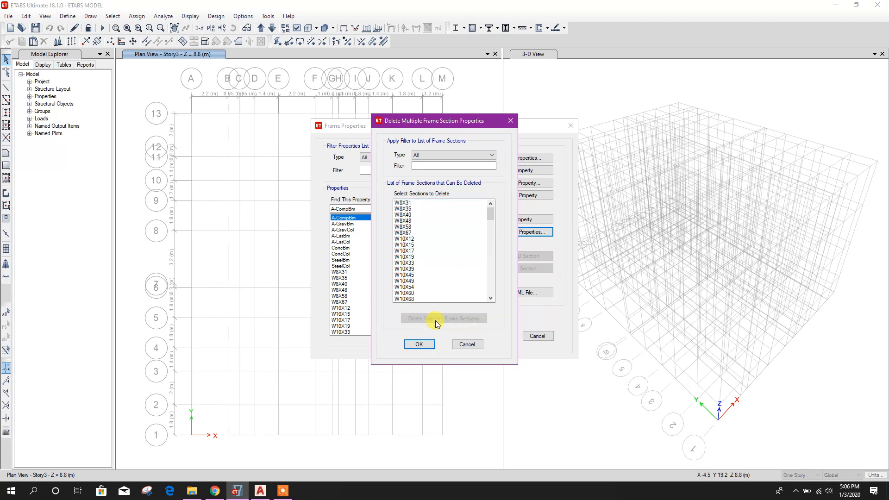
{"action": "left_click_drag", "start_coordinate": [408, 206], "coordinate": [404, 343]}
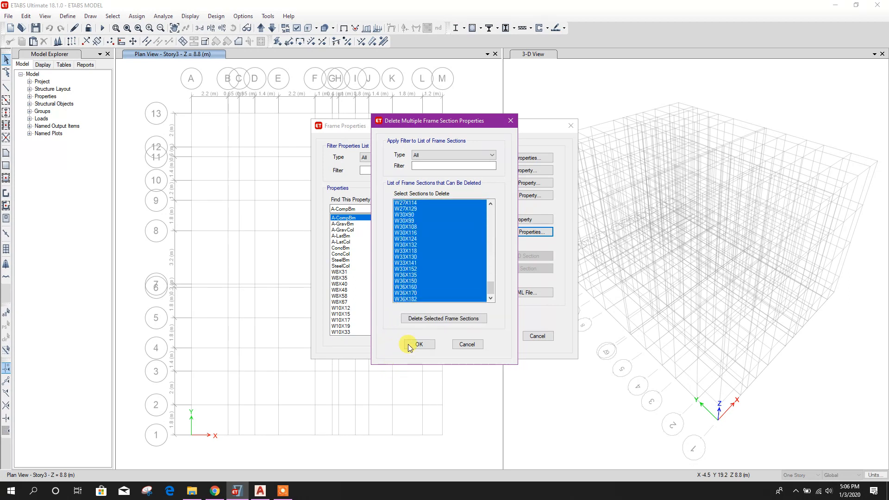
{"action": "left_click", "coordinate": [424, 318]}
{"action": "left_click", "coordinate": [504, 279]}
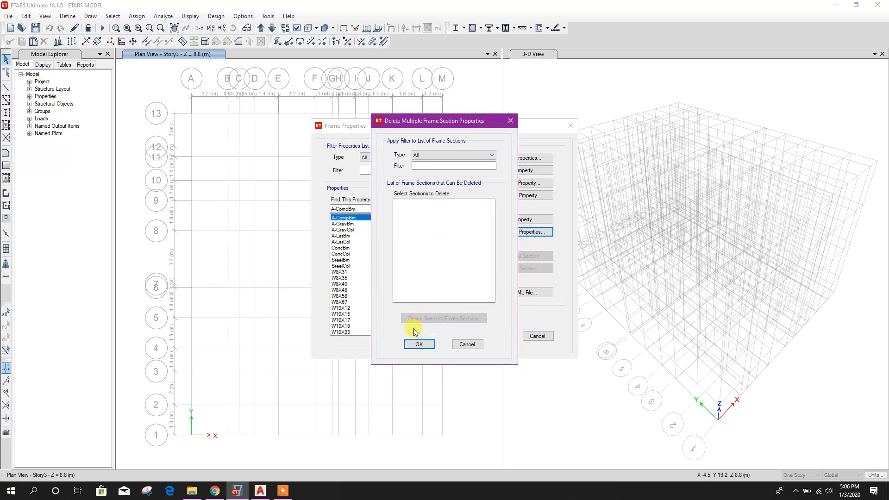
{"action": "left_click", "coordinate": [419, 344]}
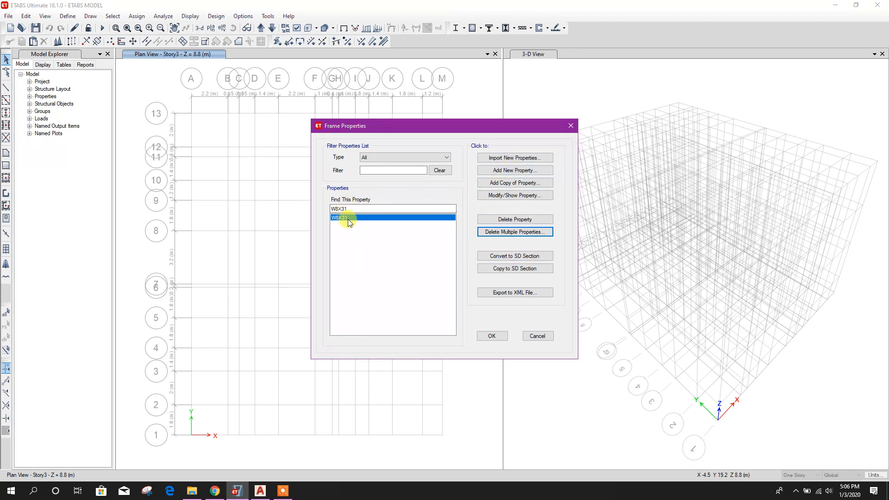
Add a concrete rectangular frame section named C-20x20 with depth 200 mm, width 200 mm and material C30/37.
{"action": "left_click", "coordinate": [517, 171]}
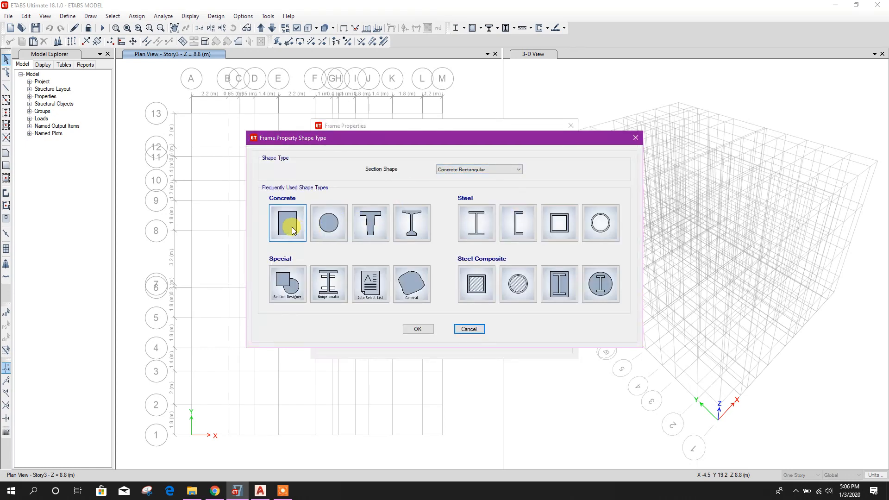
{"action": "left_click", "coordinate": [291, 226]}
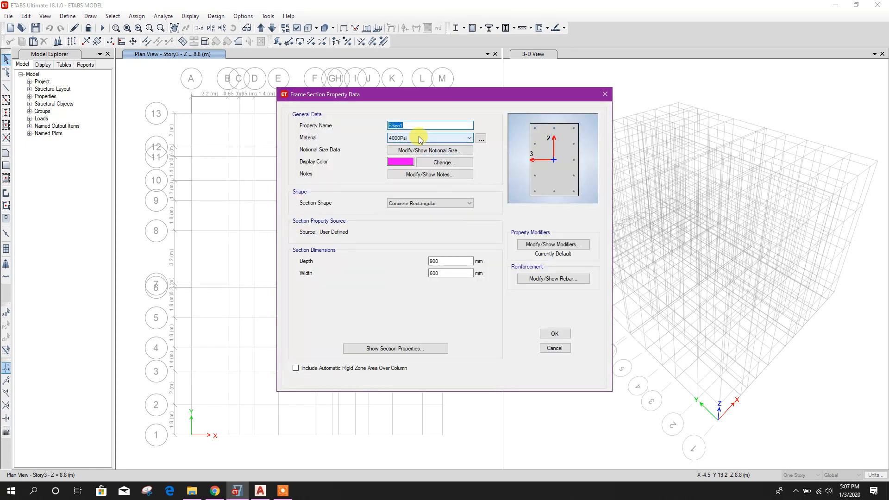
{"action": "type", "text": "c"}
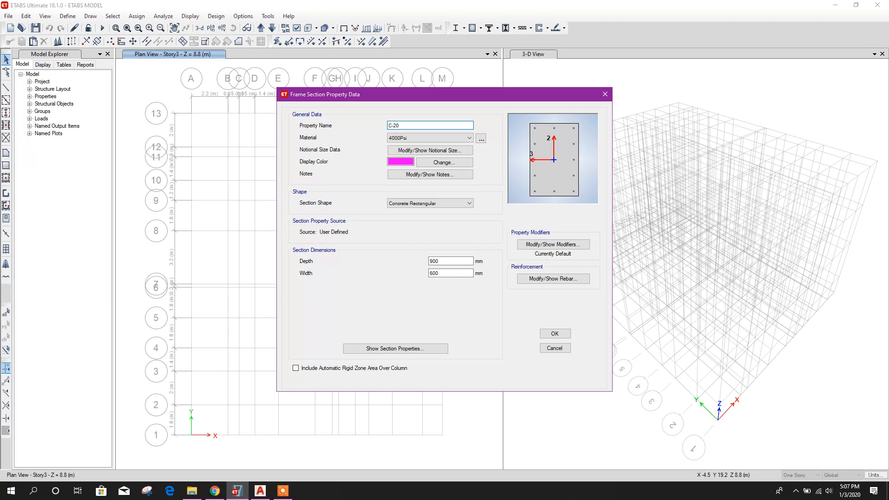
{"action": "left_click_drag", "start_coordinate": [445, 261], "coordinate": [387, 269]}
{"action": "key", "text": "Tab"}
{"action": "type", "text": "200"}
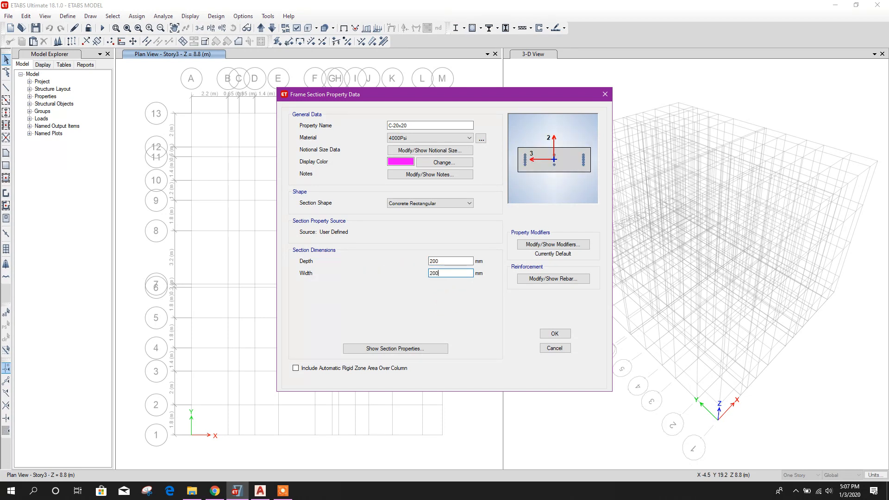
{"action": "left_click", "coordinate": [462, 138]}
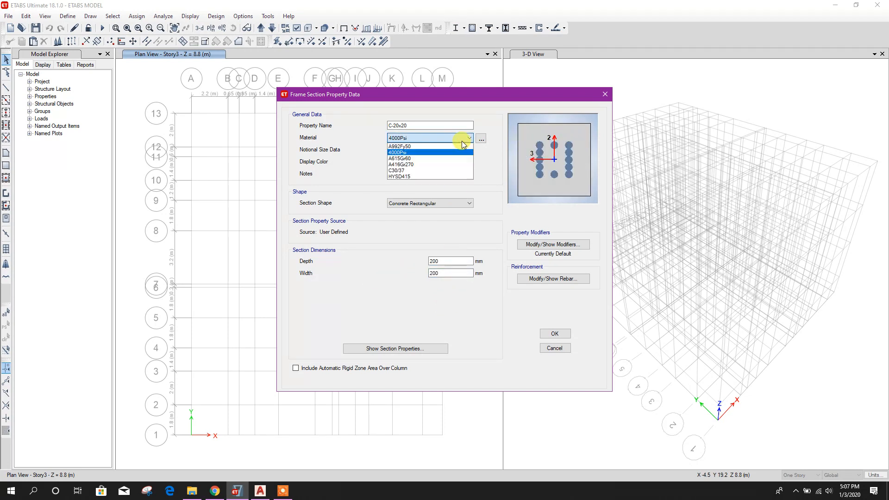
{"action": "left_click", "coordinate": [413, 171]}
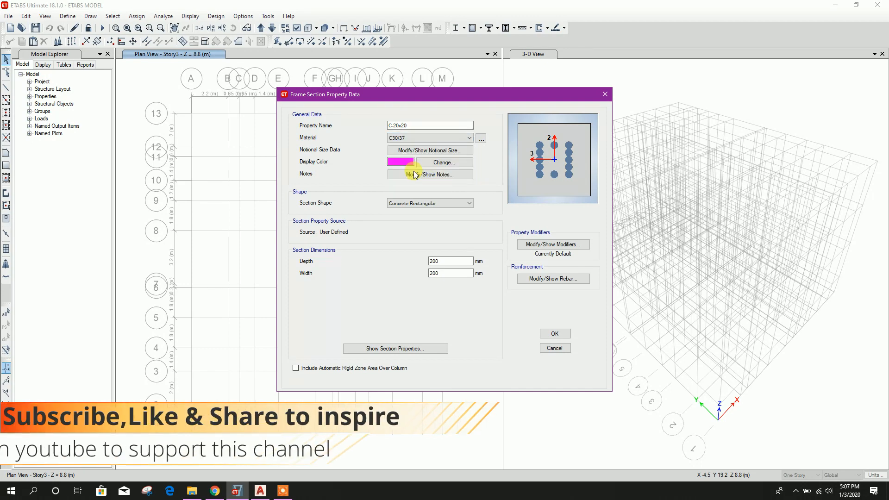
Set the clear cover for confinement bars to 30 mm in the C-20x20 reinforcement data and accept the section.
{"action": "left_click", "coordinate": [528, 278]}
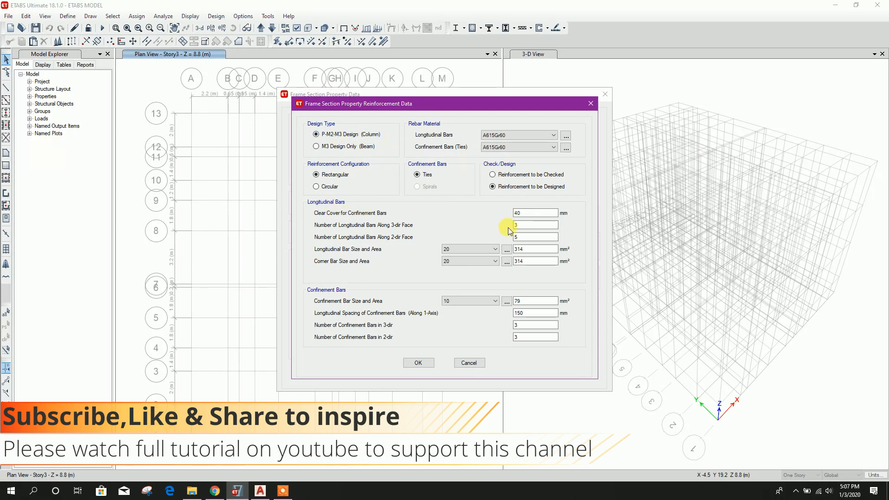
{"action": "double_click", "coordinate": [518, 213]}
{"action": "type", "text": "30"}
{"action": "left_click", "coordinate": [534, 225]}
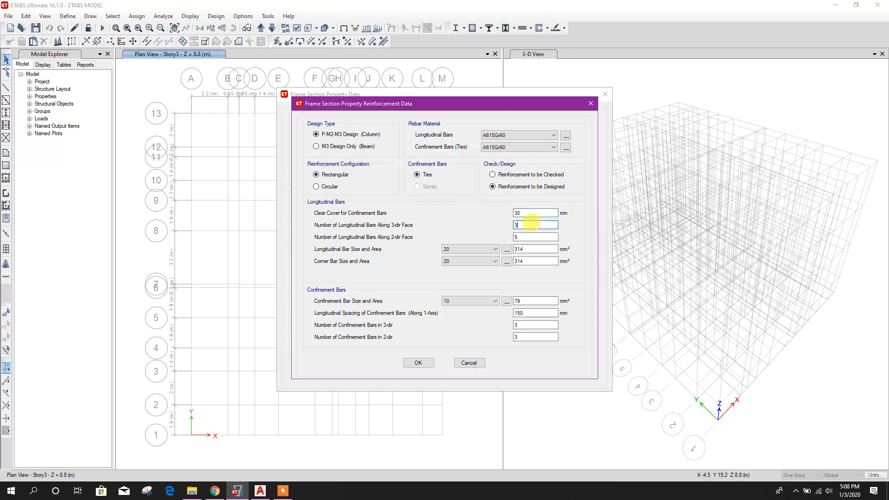
{"action": "double_click", "coordinate": [517, 213]}
{"action": "left_click_drag", "start_coordinate": [492, 107], "coordinate": [560, 220]}
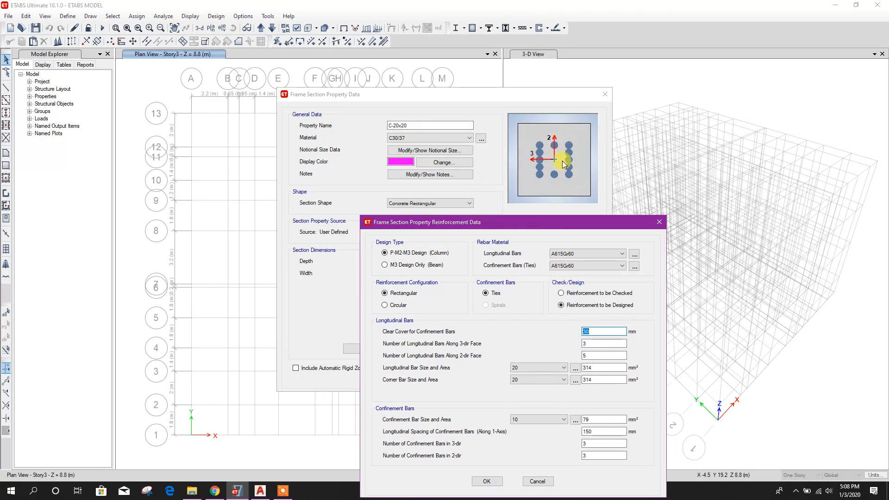
{"action": "left_click_drag", "start_coordinate": [575, 215], "coordinate": [521, 108]}
{"action": "key", "text": "Tab"}
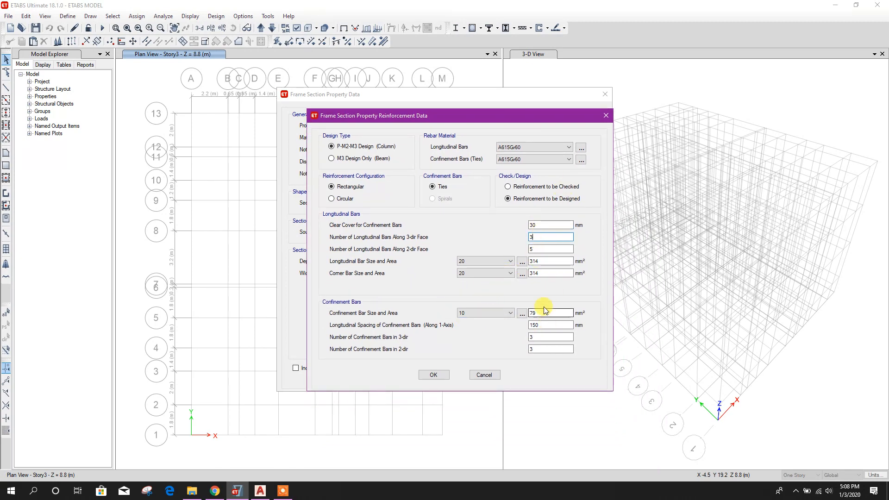
{"action": "left_click", "coordinate": [539, 225]}
{"action": "left_click", "coordinate": [439, 375]}
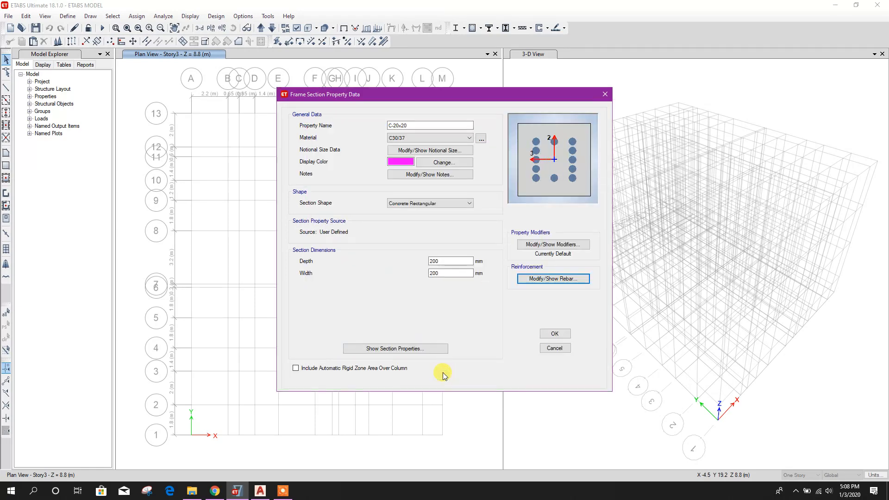
{"action": "left_click", "coordinate": [555, 334]}
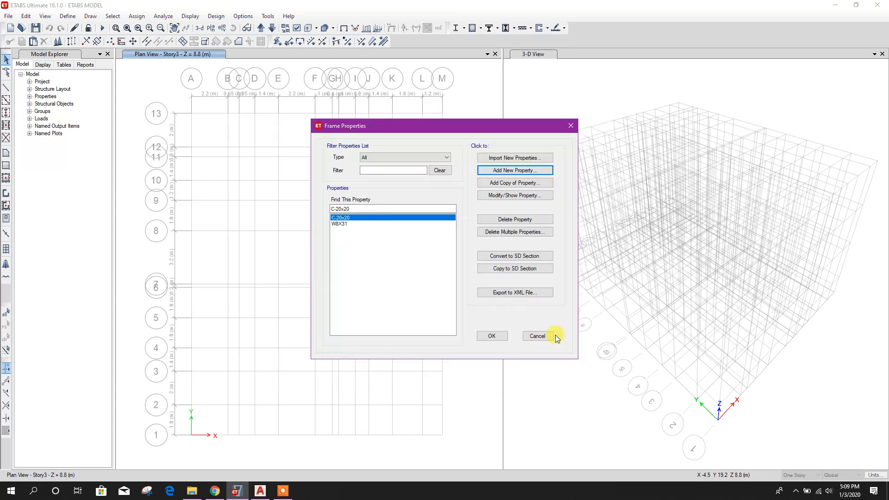
Delete the W8X31 frame section and confirm its removal.
{"action": "left_click", "coordinate": [370, 224]}
{"action": "left_click", "coordinate": [509, 219]}
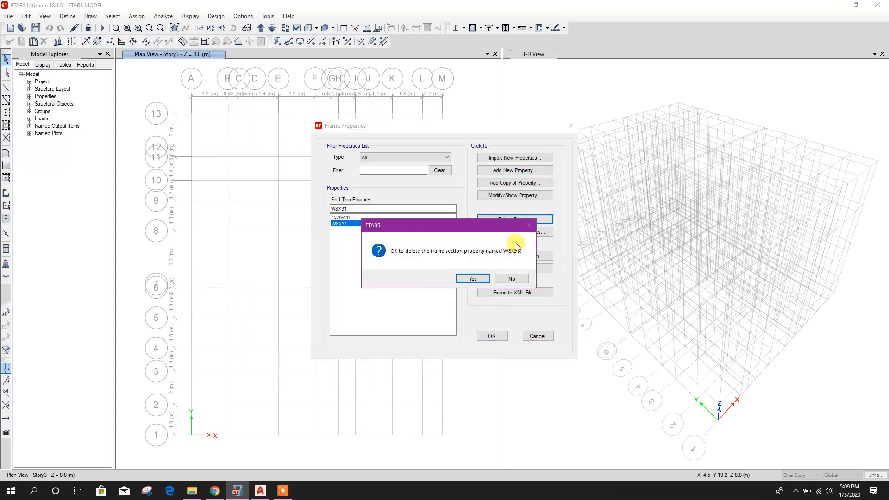
{"action": "left_click", "coordinate": [472, 279]}
{"action": "left_click", "coordinate": [377, 218]}
{"action": "left_click", "coordinate": [519, 185]}
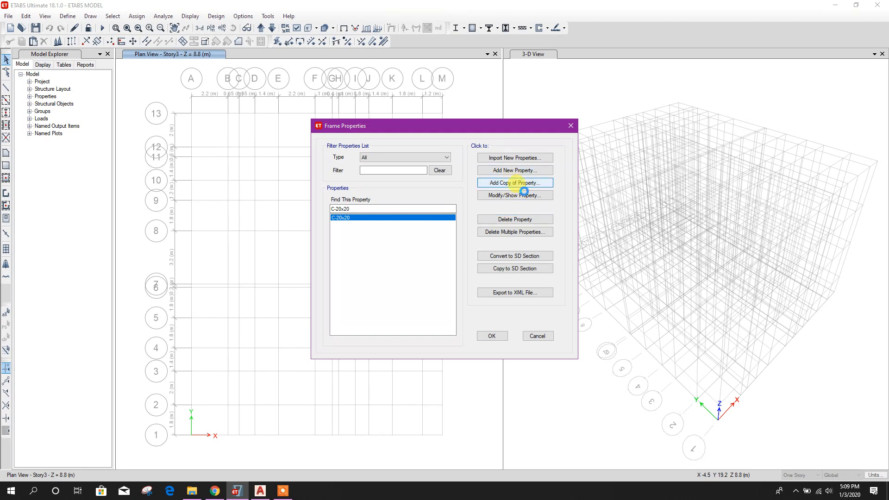
{"action": "left_click", "coordinate": [602, 94]}
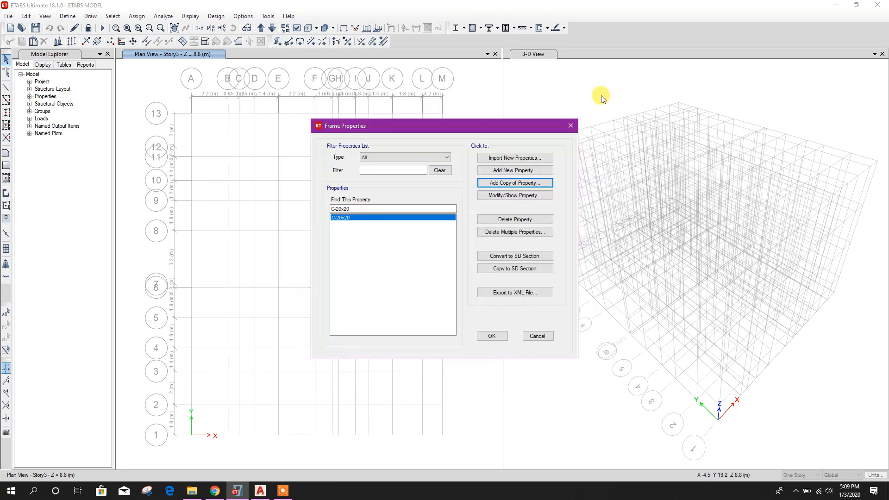
{"action": "left_click", "coordinate": [516, 195]}
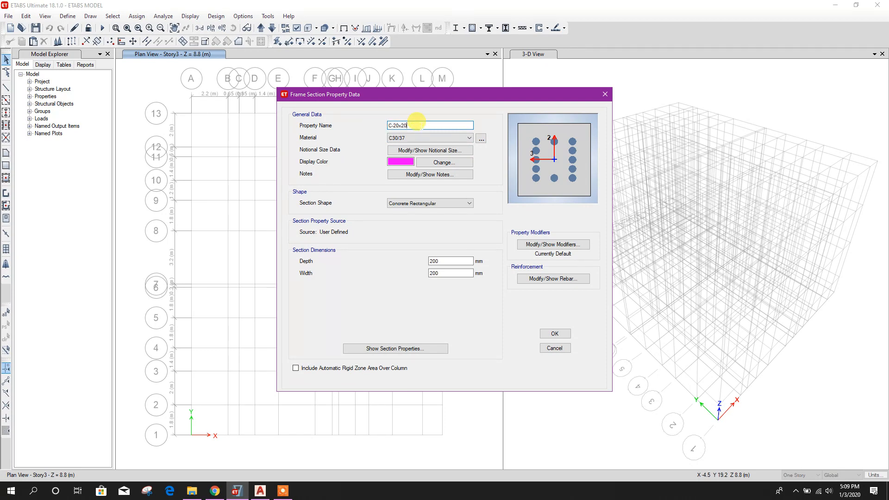
{"action": "left_click", "coordinate": [546, 332]}
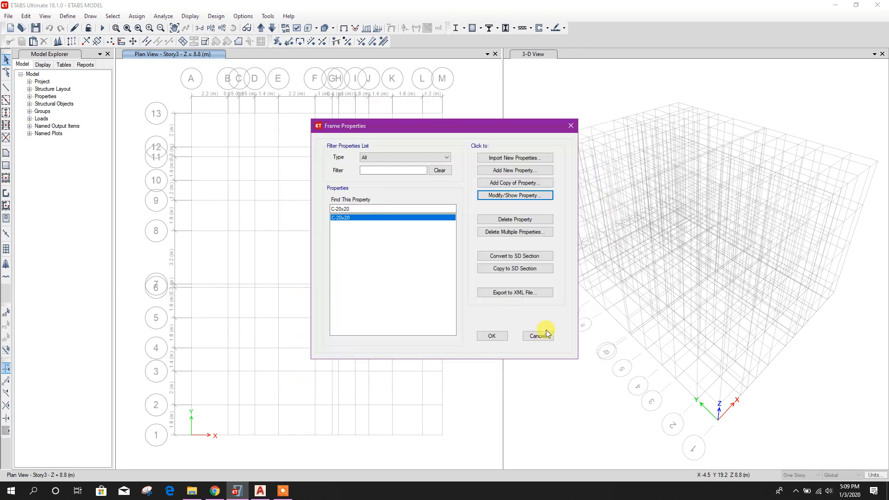
Add a copy of the C-20x20 section named C-20x40 with depth 400 mm and width 200 mm.
{"action": "left_click", "coordinate": [517, 184]}
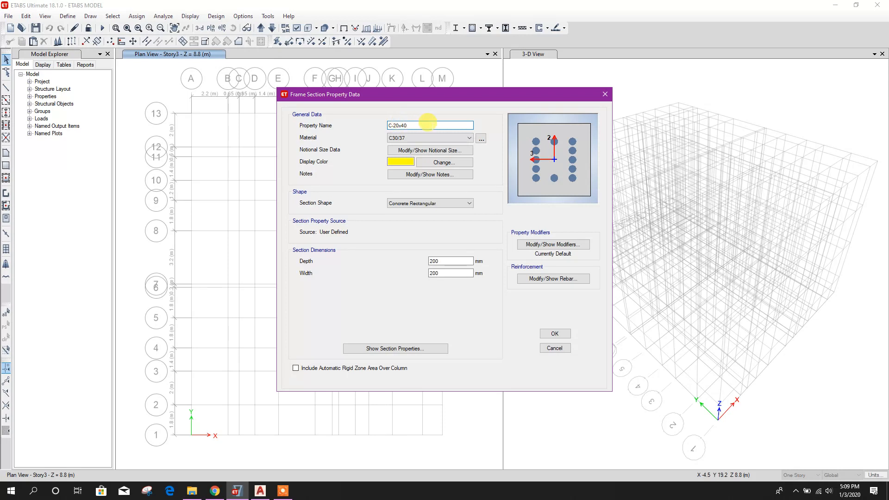
{"action": "double_click", "coordinate": [438, 261]}
{"action": "left_click", "coordinate": [445, 271]}
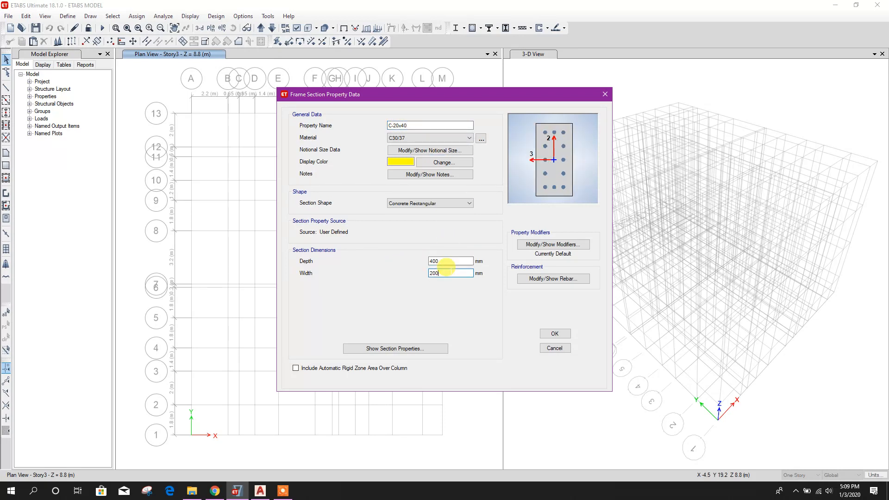
Set the longitudinal and confinement bar materials of C-20x40 to HYSD415 and accept the section.
{"action": "left_click", "coordinate": [565, 279]}
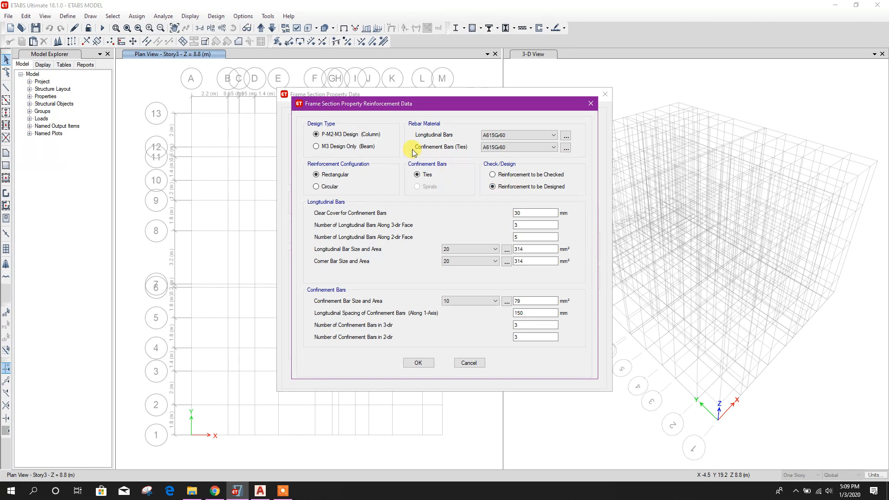
{"action": "left_click", "coordinate": [524, 135]}
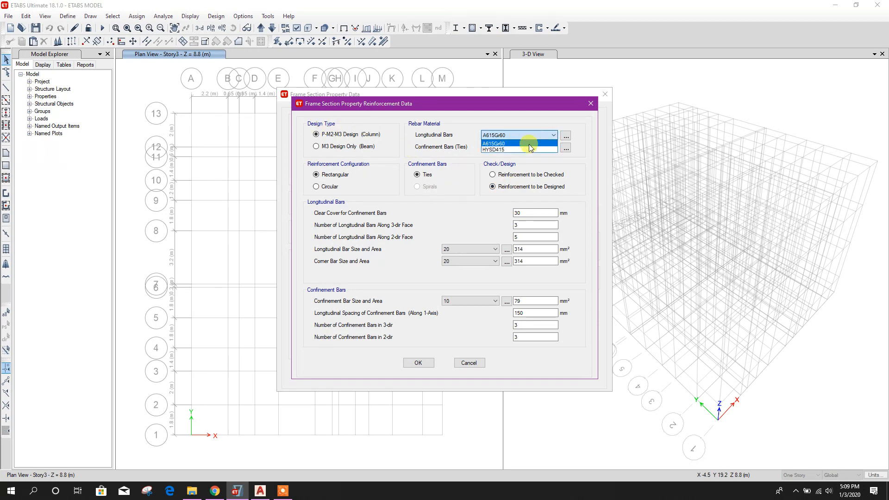
{"action": "left_click", "coordinate": [523, 150]}
{"action": "left_click", "coordinate": [516, 147]}
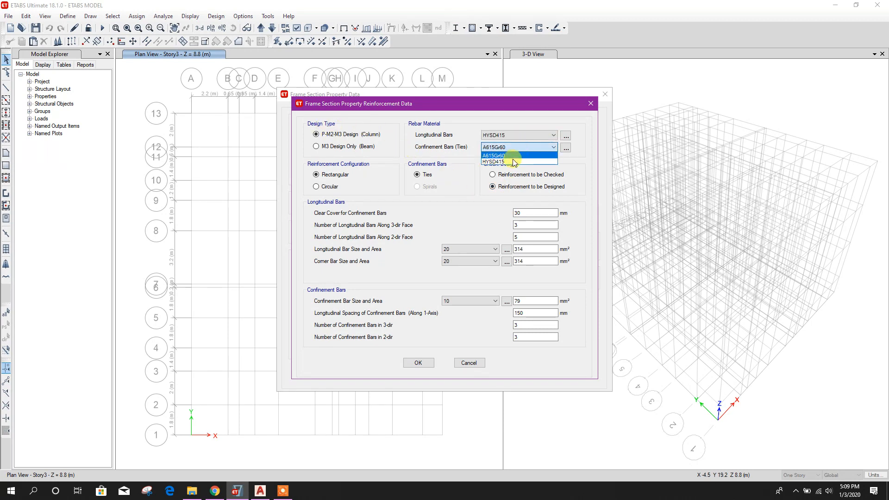
{"action": "left_click", "coordinate": [513, 162]}
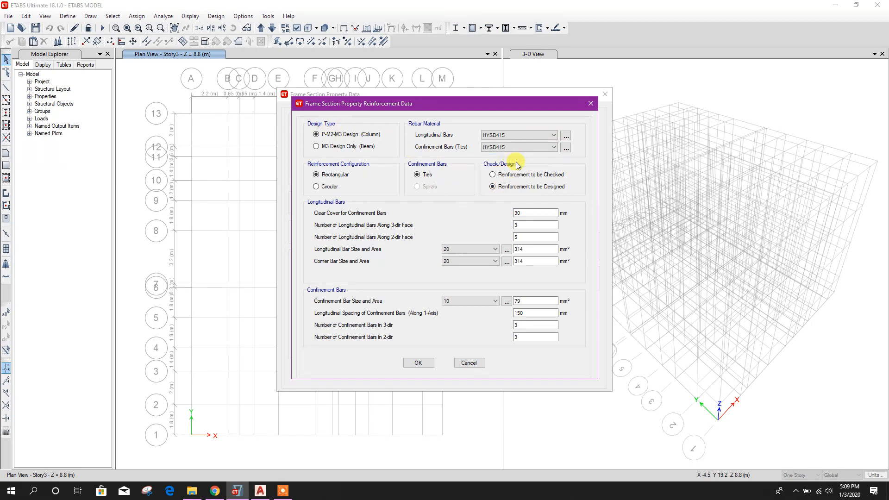
{"action": "left_click", "coordinate": [419, 363]}
{"action": "left_click", "coordinate": [554, 333]}
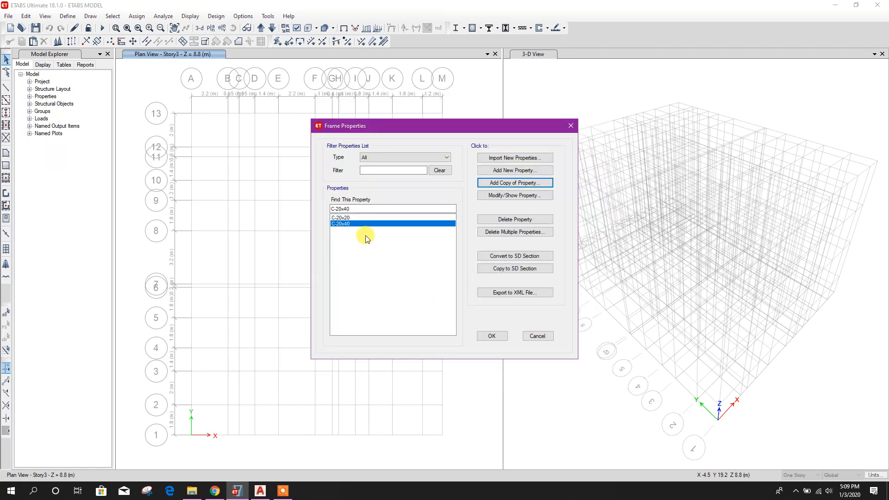
Modify the C-20x20 section's reinforcement to use HYSD415 for longitudinal and confinement bars, and accept it.
{"action": "left_click", "coordinate": [416, 218]}
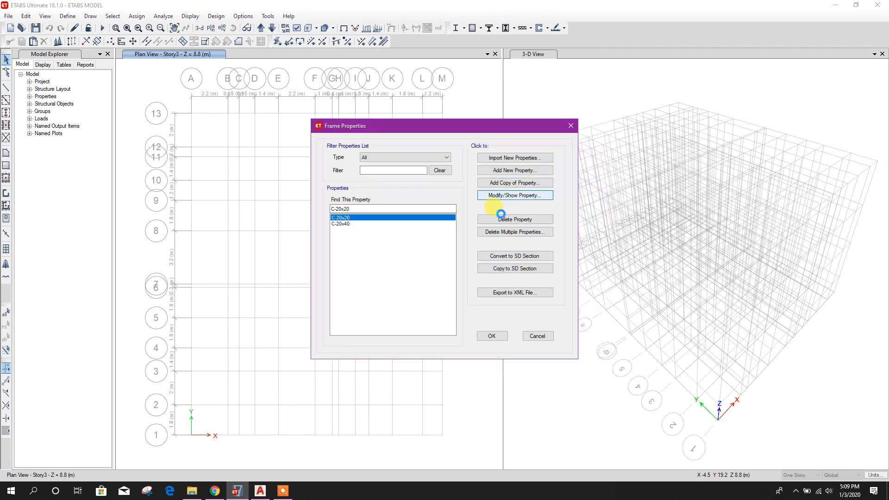
{"action": "left_click", "coordinate": [510, 196]}
{"action": "left_click", "coordinate": [548, 280]}
{"action": "left_click", "coordinate": [519, 134]}
{"action": "left_click", "coordinate": [505, 149]}
{"action": "left_click", "coordinate": [511, 147]}
{"action": "left_click", "coordinate": [512, 155]}
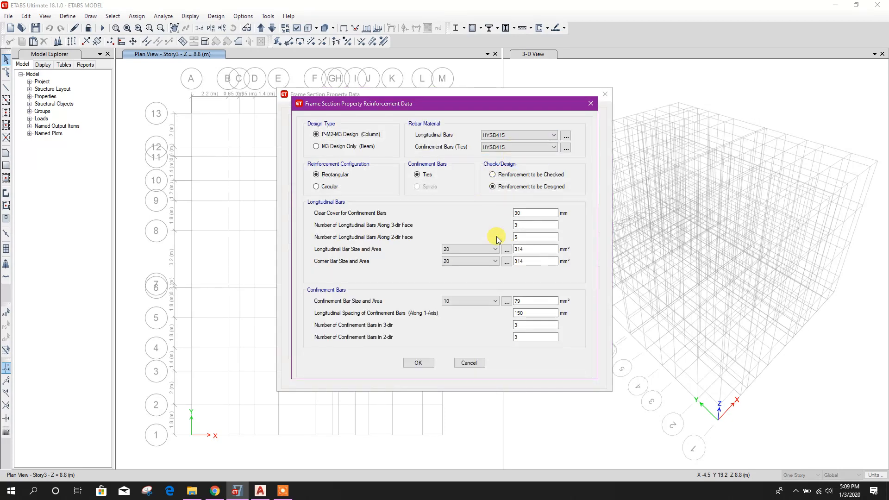
{"action": "left_click", "coordinate": [418, 362]}
{"action": "left_click", "coordinate": [554, 333]}
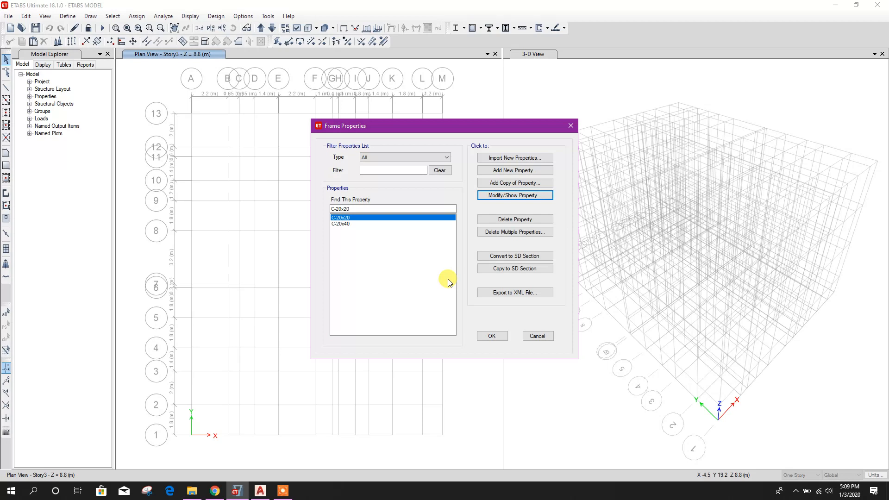
Add a copy of the C-20x40 section named C-20x50 with depth 500 mm.
{"action": "left_click", "coordinate": [393, 224]}
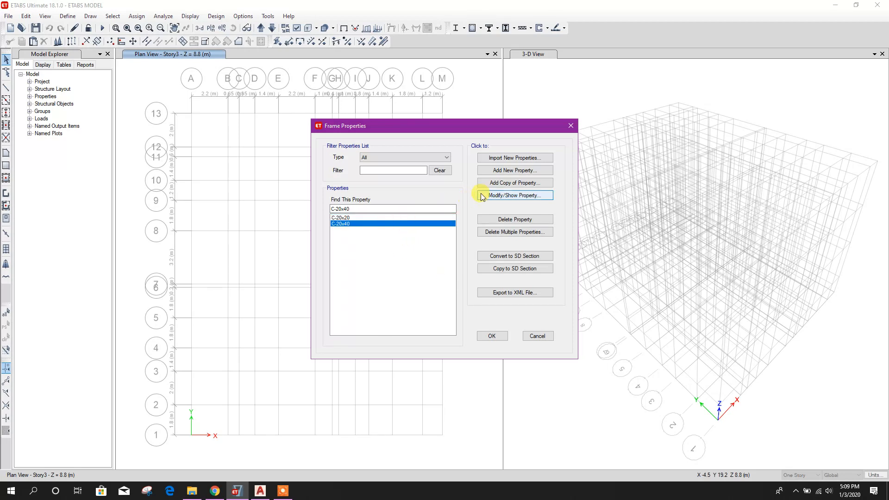
{"action": "left_click", "coordinate": [504, 185]}
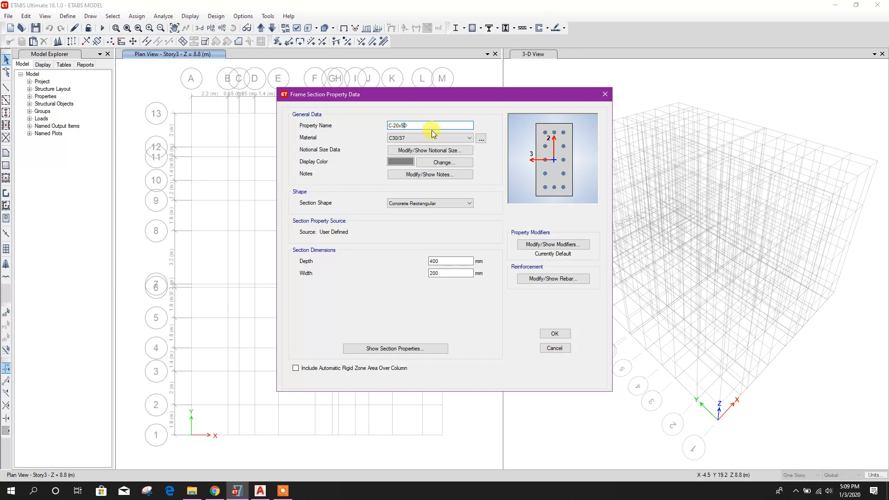
{"action": "left_click", "coordinate": [435, 261]}
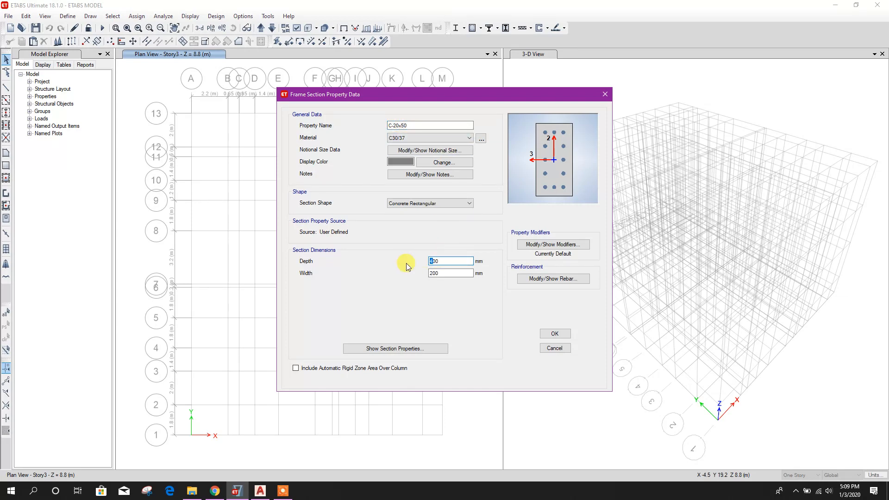
{"action": "left_click", "coordinate": [555, 334]}
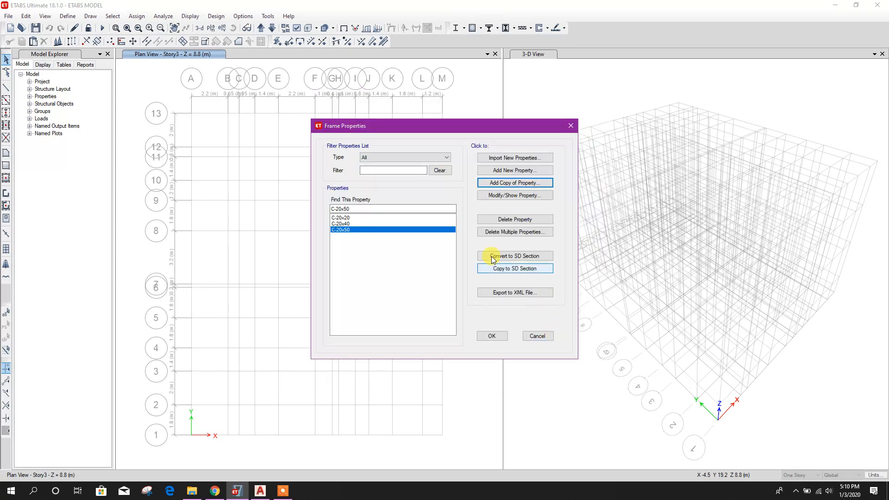
Add a copy of the C-20x50 section named C-20x60 with depth 600 mm.
{"action": "left_click", "coordinate": [492, 185]}
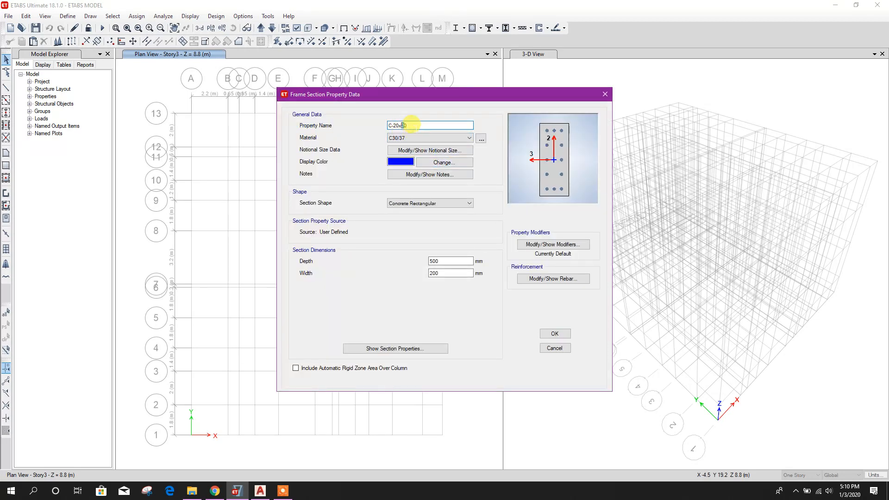
{"action": "type", "text": "6"}
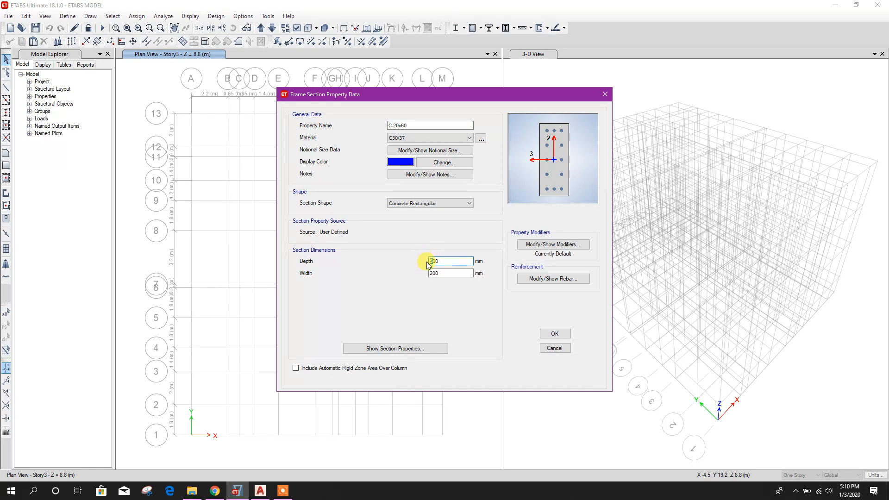
{"action": "type", "text": "6"}
{"action": "left_click", "coordinate": [554, 333]}
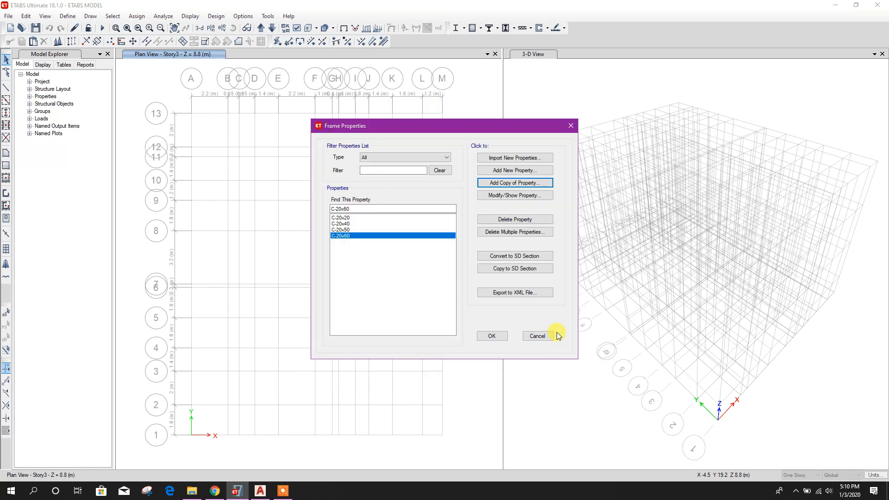
Add a copy of the C-20x60 section named C-20x70 with depth 700 mm, and accept the frame properties.
{"action": "left_click", "coordinate": [497, 183]}
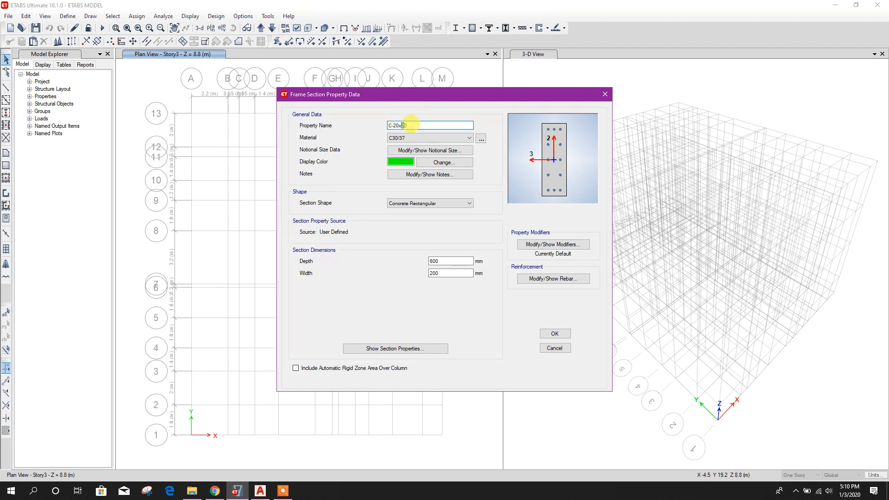
{"action": "left_click_drag", "start_coordinate": [432, 261], "coordinate": [418, 259]}
{"action": "type", "text": "7"}
{"action": "left_click", "coordinate": [554, 334]}
{"action": "left_click", "coordinate": [494, 336]}
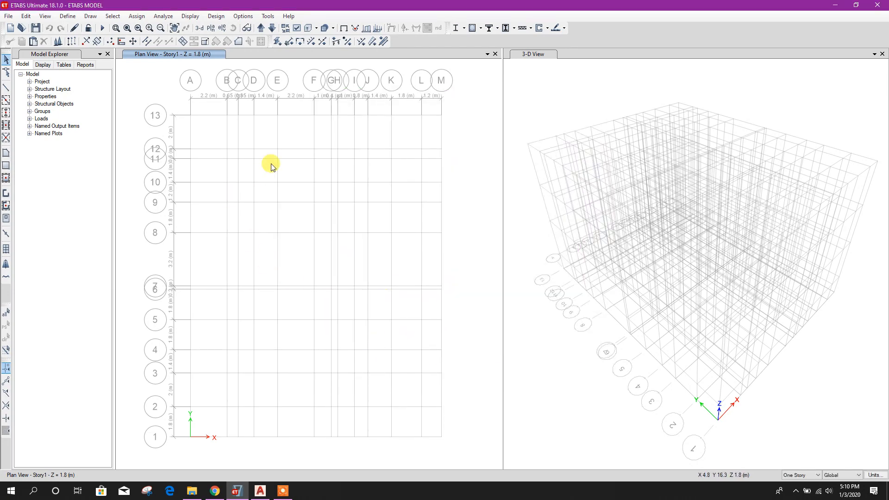
In the story data, rename Story1 as PB and Story2 as GF ROOF.
{"action": "right_click", "coordinate": [271, 164]}
{"action": "left_click", "coordinate": [298, 171]}
{"action": "left_click", "coordinate": [495, 152]}
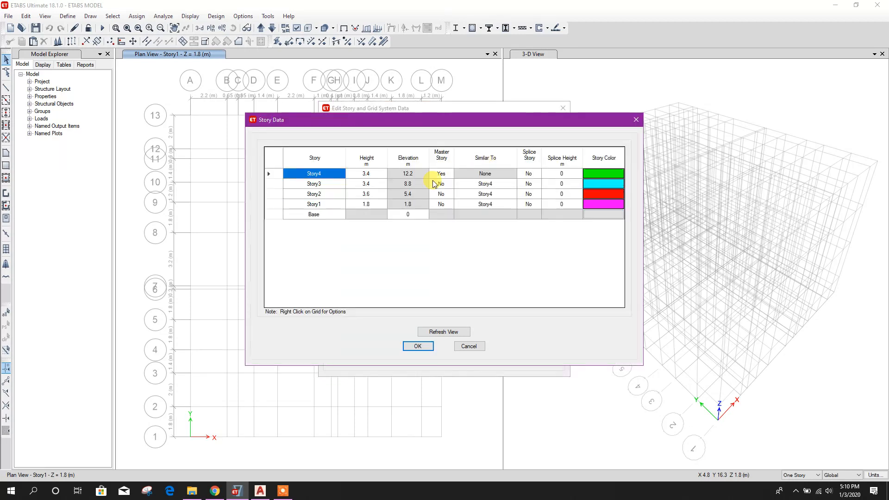
{"action": "left_click", "coordinate": [322, 201]}
{"action": "left_click", "coordinate": [321, 200]}
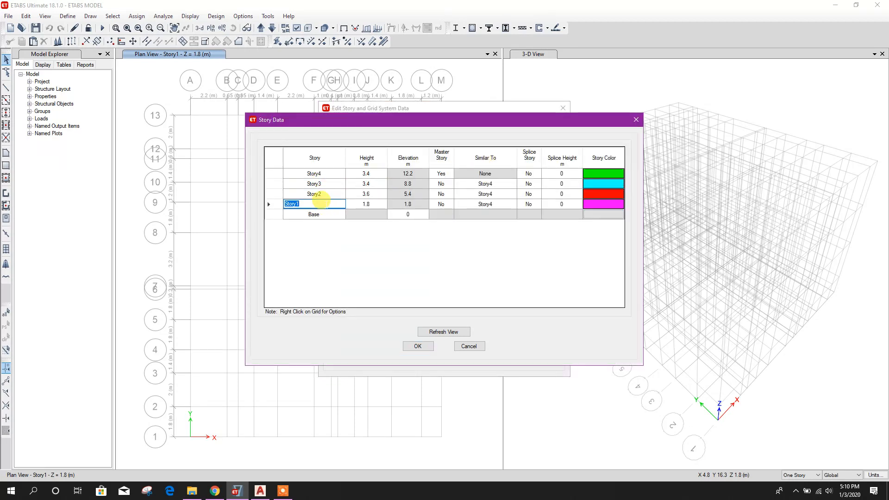
{"action": "double_click", "coordinate": [325, 194]}
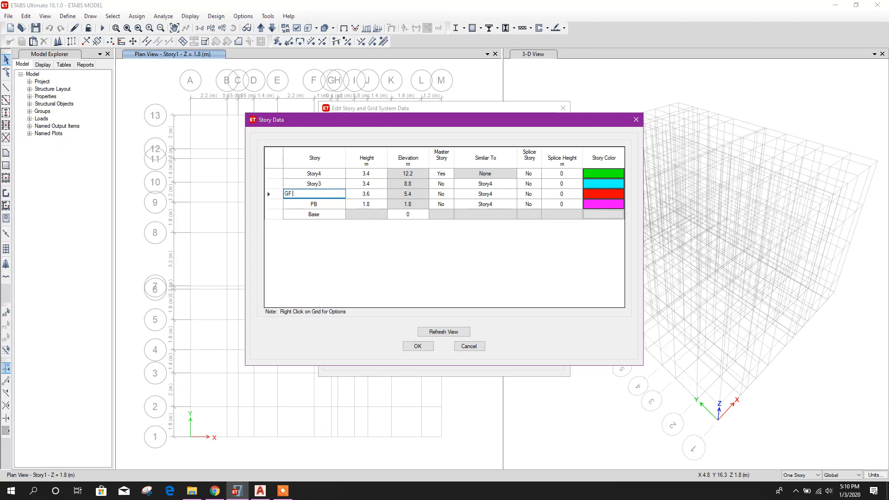
{"action": "type", "text": "GF ROOF"}
Rename Story3 as 1F ROOF and Story4 as ROOF, and accept the story and grid data.
{"action": "double_click", "coordinate": [323, 182]}
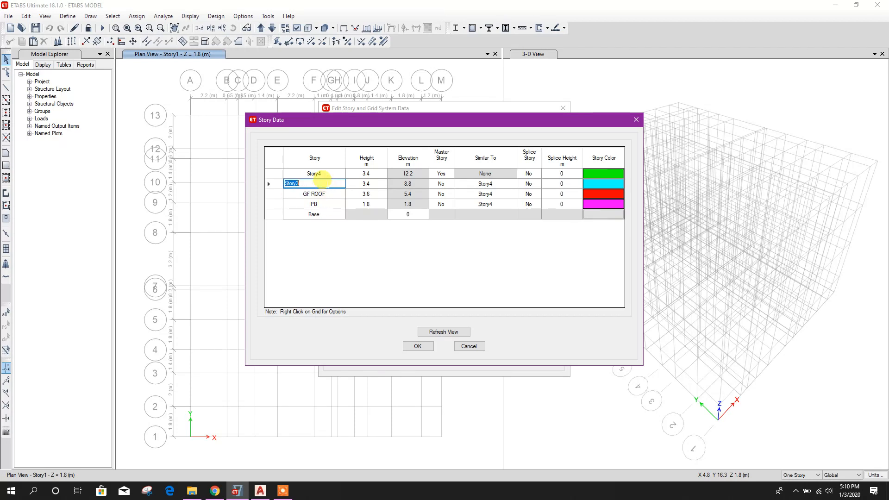
{"action": "type", "text": "1F ROOF"}
{"action": "double_click", "coordinate": [325, 173]}
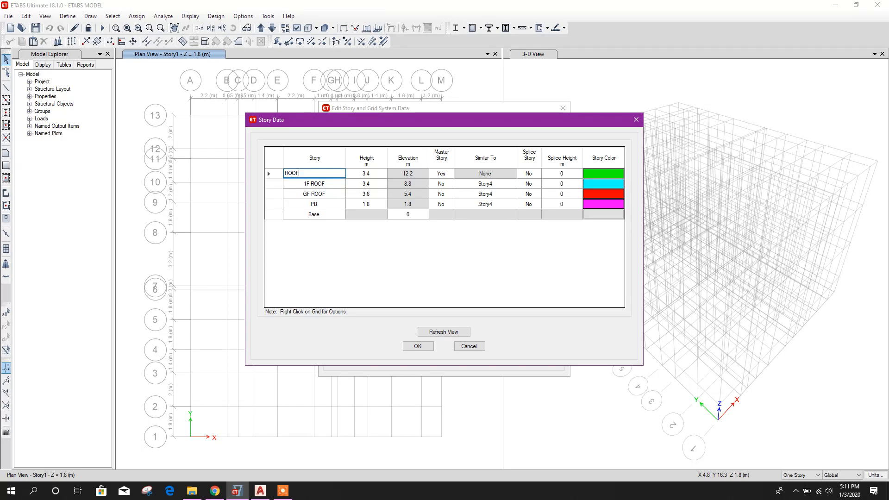
{"action": "left_click", "coordinate": [298, 183]}
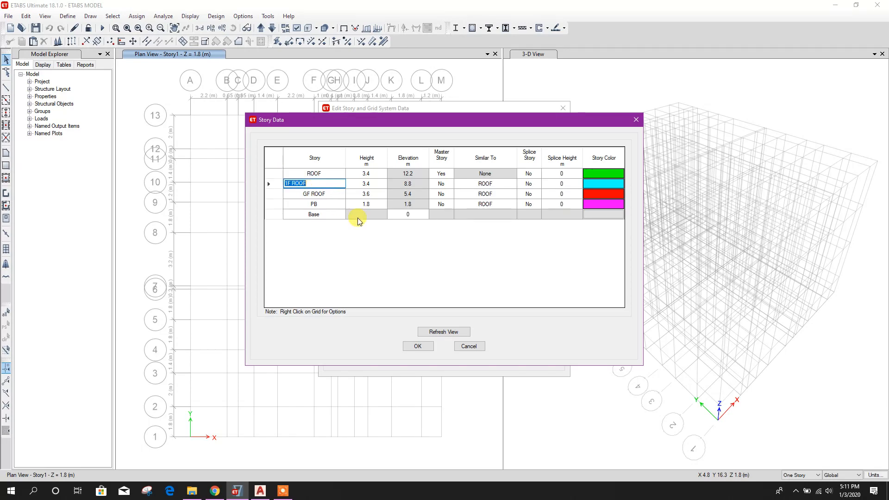
{"action": "left_click", "coordinate": [418, 347]}
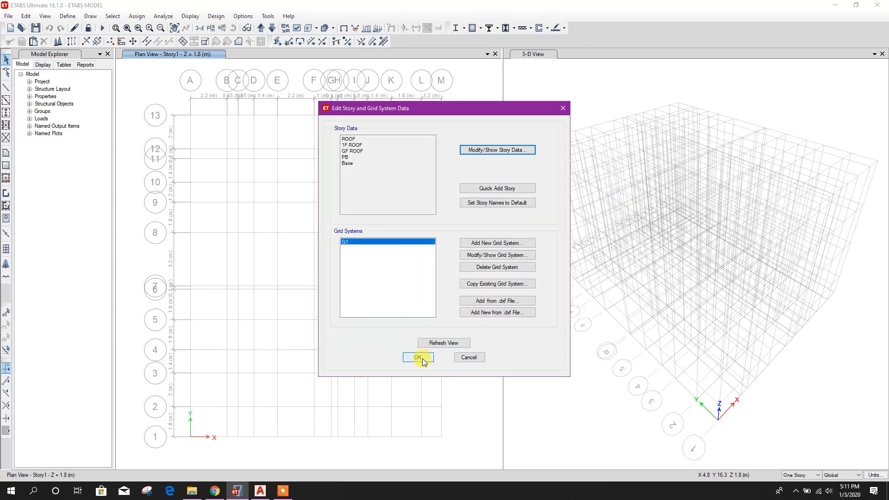
{"action": "left_click", "coordinate": [422, 358]}
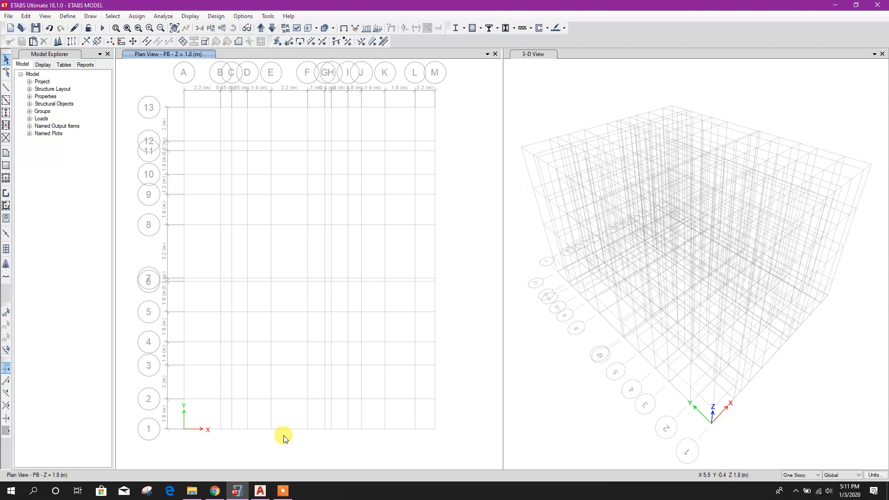
Arrange the AutoCAD foundation layout and the ETABS model windows side by side.
{"action": "left_click", "coordinate": [855, 7]}
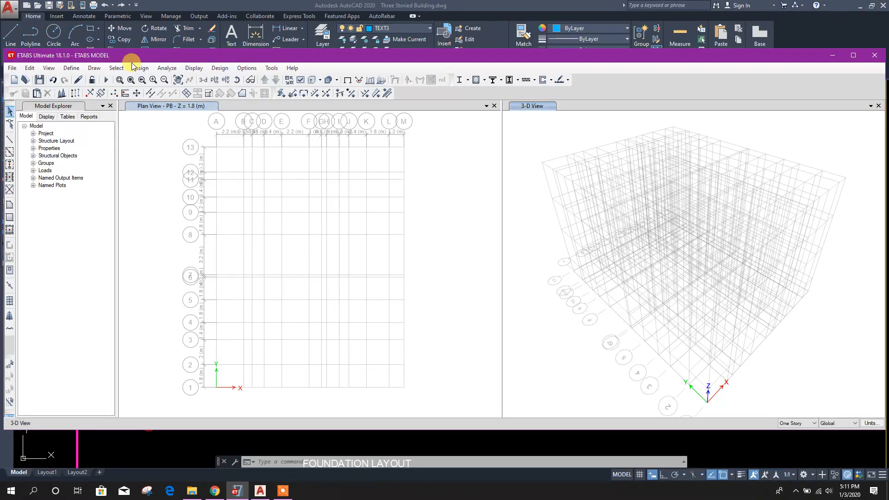
{"action": "left_click_drag", "start_coordinate": [4, 103], "coordinate": [395, 105]}
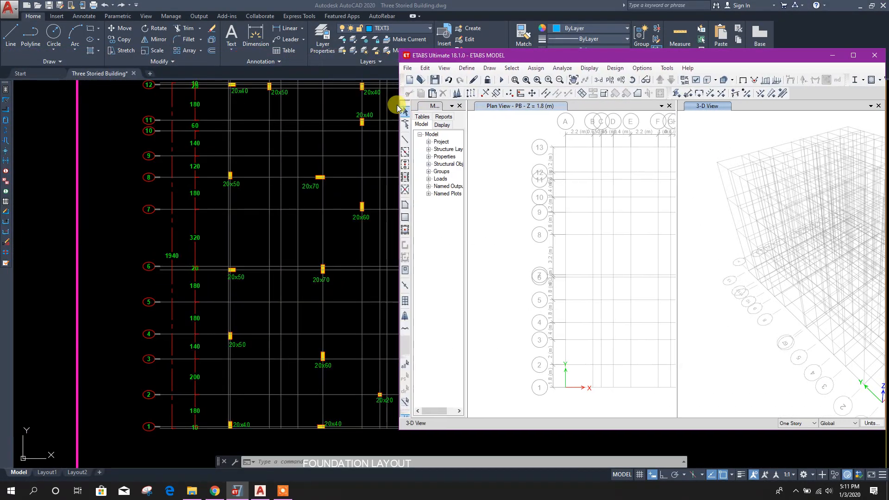
{"action": "left_click", "coordinate": [246, 151]}
{"action": "mouse_move", "coordinate": [319, 200]}
{"action": "middle_mouse_down"}
{"action": "mouse_move", "coordinate": [238, 219]}
{"action": "mouse_move", "coordinate": [220, 212]}
{"action": "middle_mouse_up"}
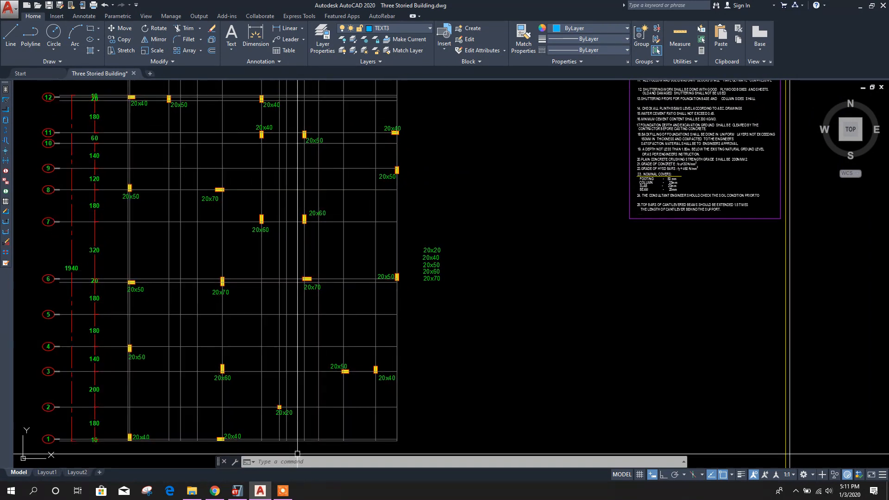
{"action": "left_click", "coordinate": [872, 6]}
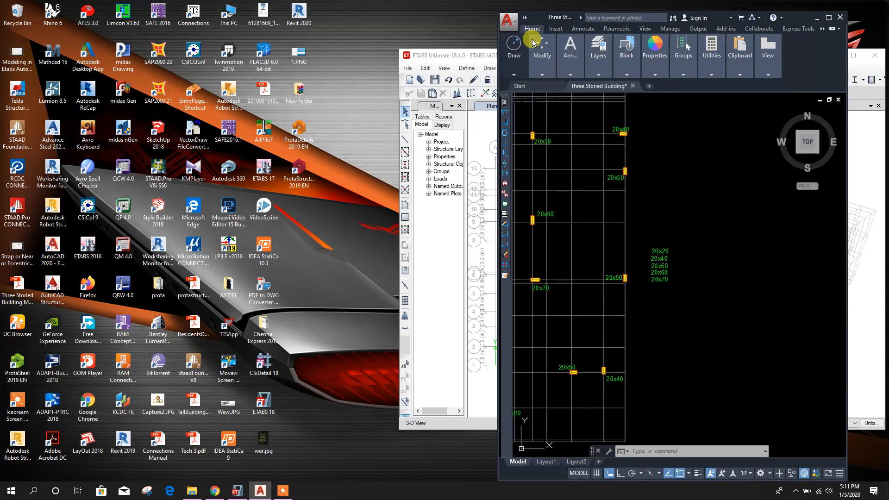
{"action": "left_click_drag", "start_coordinate": [553, 17], "coordinate": [1, 19]}
{"action": "left_click", "coordinate": [412, 77]}
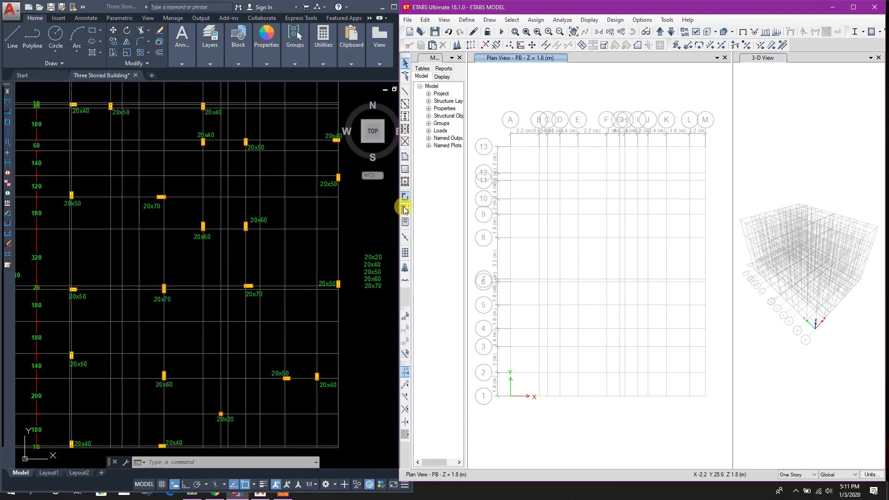
Quick-draw a C-20x20 column at grid point G-2 on the PB plan, following the foundation layout.
{"action": "left_click", "coordinate": [405, 117]}
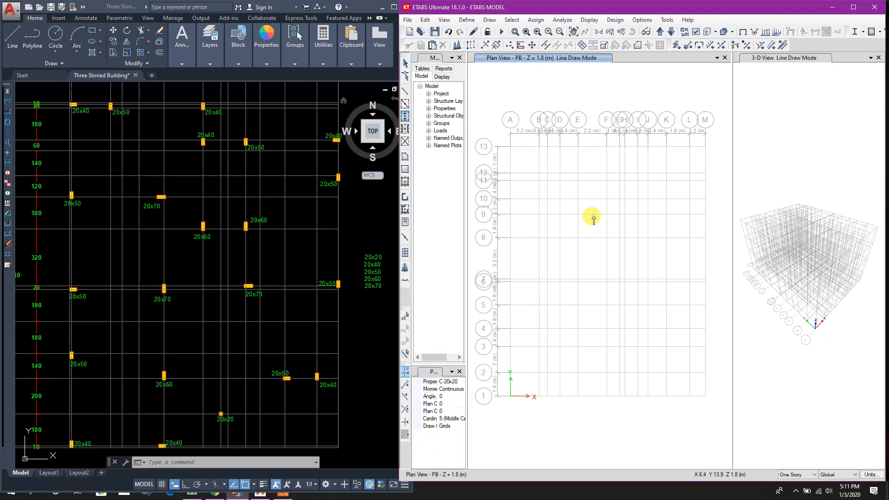
{"action": "left_click", "coordinate": [462, 382]}
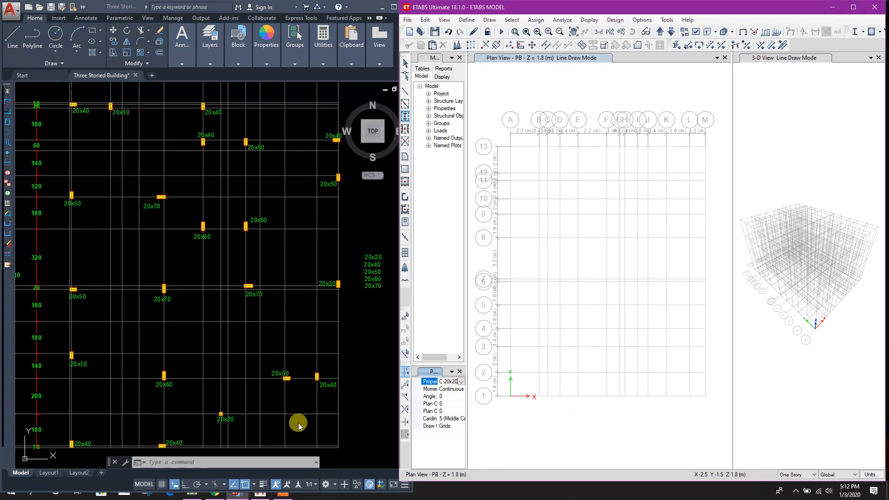
{"action": "left_click", "coordinate": [239, 408]}
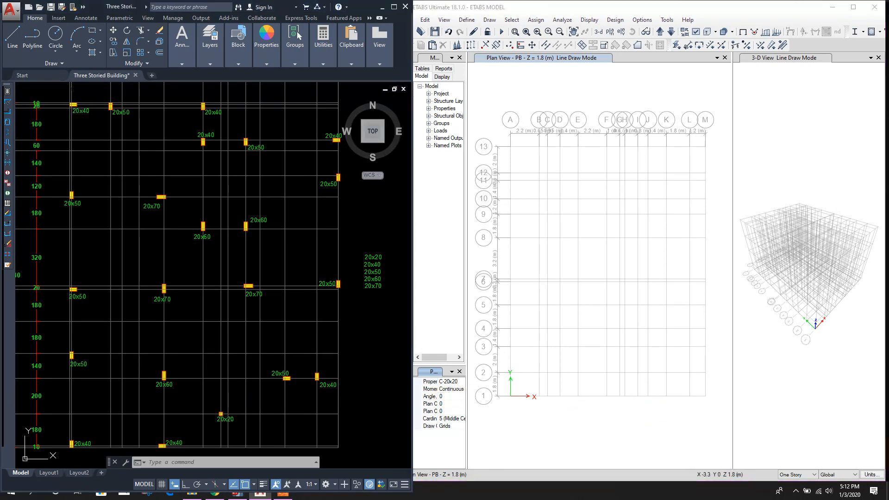
{"action": "scroll", "coordinate": [239, 401], "scroll_direction": "down", "scroll_amount": 1}
{"action": "middle_click_drag", "start_coordinate": [238, 401], "coordinate": [261, 368]}
{"action": "scroll", "coordinate": [254, 383], "scroll_direction": "up", "scroll_amount": 1}
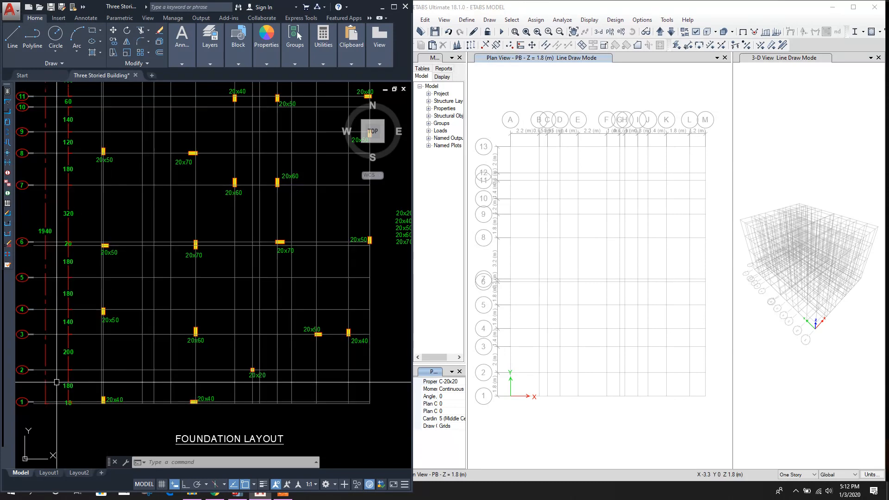
{"action": "scroll", "coordinate": [232, 420], "scroll_direction": "down", "scroll_amount": 2}
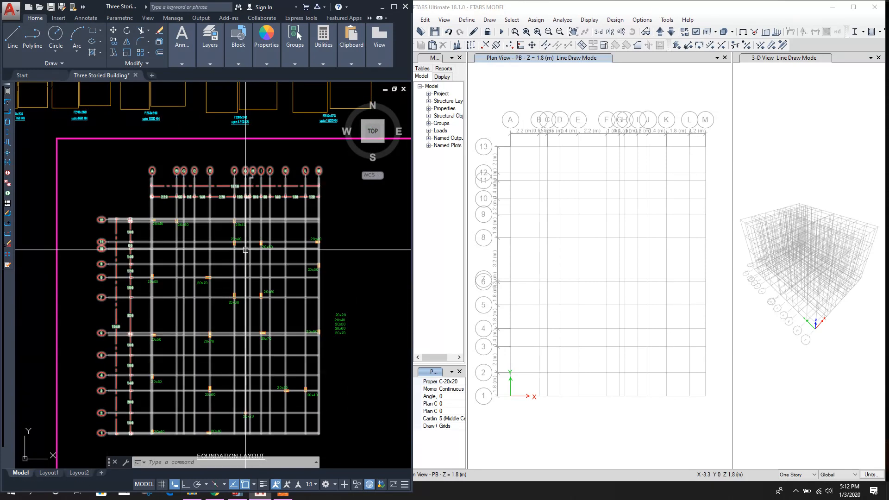
{"action": "scroll", "coordinate": [259, 259], "scroll_direction": "up", "scroll_amount": 1}
{"action": "scroll", "coordinate": [265, 280], "scroll_direction": "down", "scroll_amount": 1}
{"action": "scroll", "coordinate": [264, 376], "scroll_direction": "up", "scroll_amount": 3}
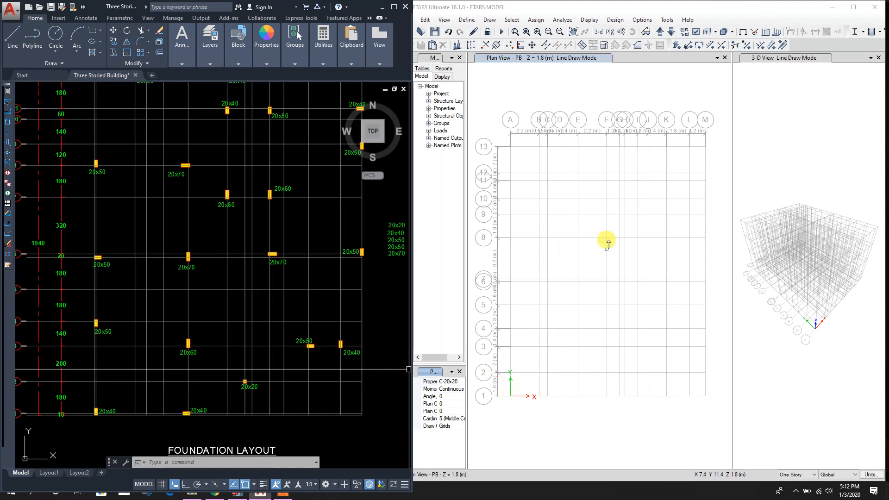
{"action": "left_click", "coordinate": [620, 373]}
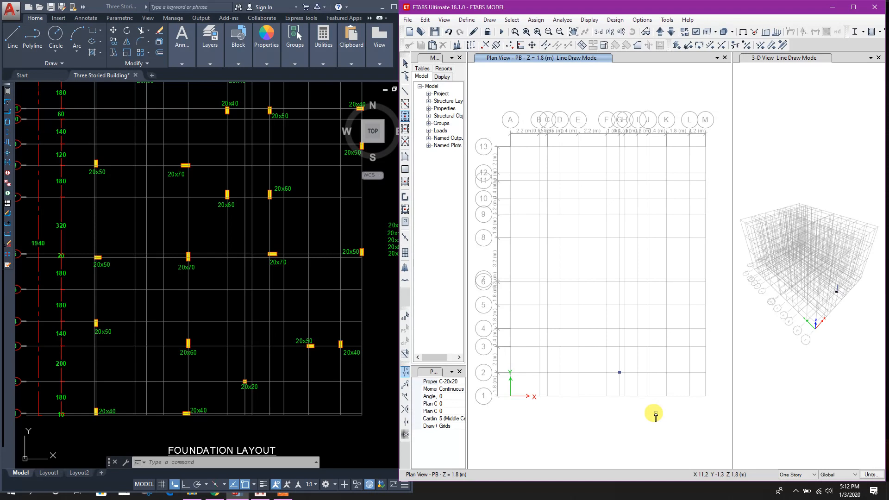
Switch the column section to C-20x40 and place columns at grid points A-13 and F-13.
{"action": "left_click", "coordinate": [444, 381]}
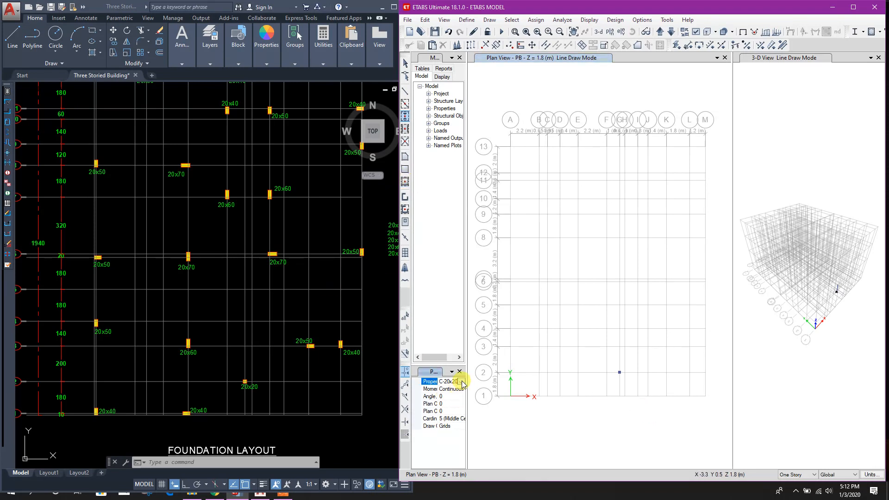
{"action": "left_click", "coordinate": [461, 381]}
{"action": "left_click", "coordinate": [435, 397]}
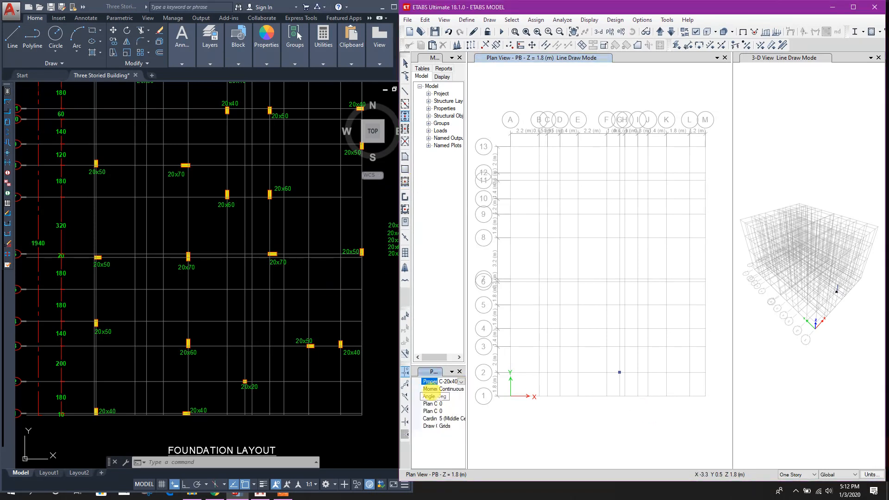
{"action": "left_click", "coordinate": [263, 214]}
{"action": "middle_click_drag", "start_coordinate": [285, 206], "coordinate": [274, 230]}
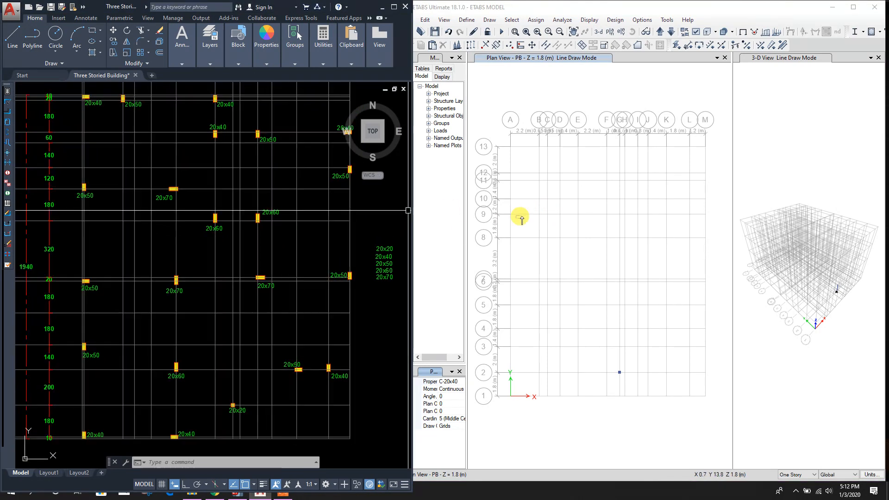
{"action": "left_click", "coordinate": [510, 147]}
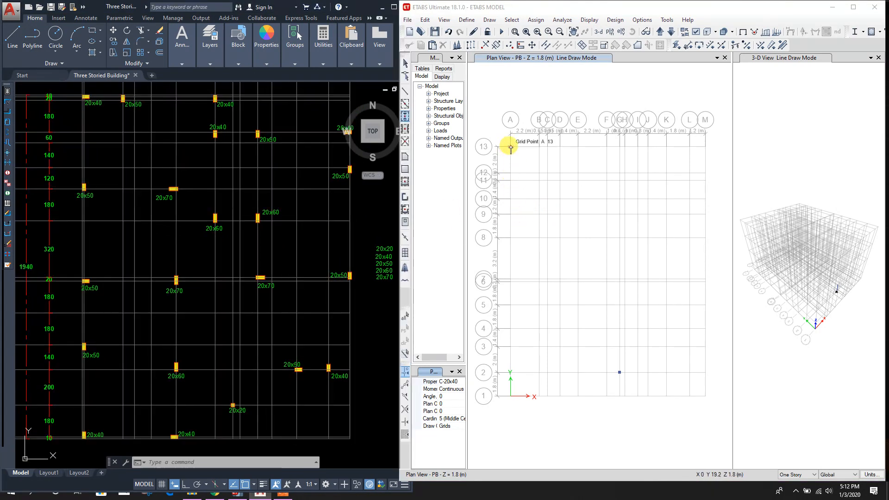
{"action": "left_click", "coordinate": [606, 146]}
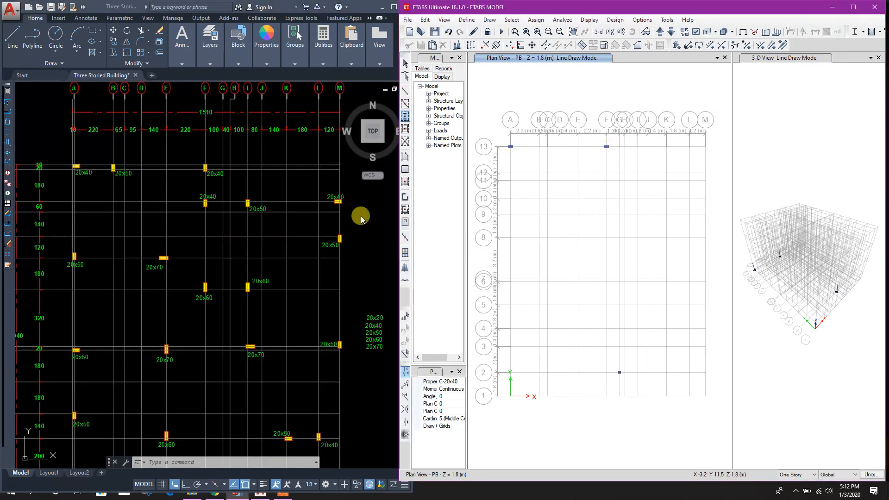
Place C-20x40 columns at grid points F-12 and M-12 on the PB plan, following the foundation layout.
{"action": "left_click", "coordinate": [59, 216]}
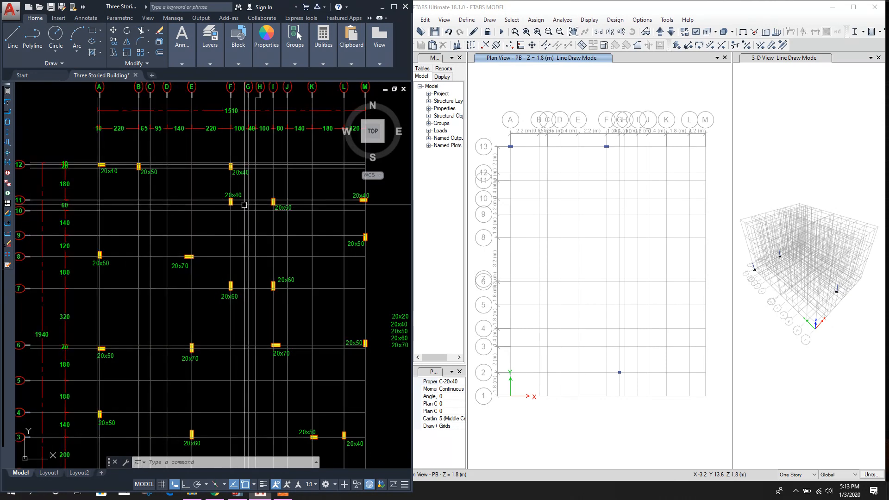
{"action": "left_click", "coordinate": [607, 175]}
{"action": "left_click", "coordinate": [704, 174]}
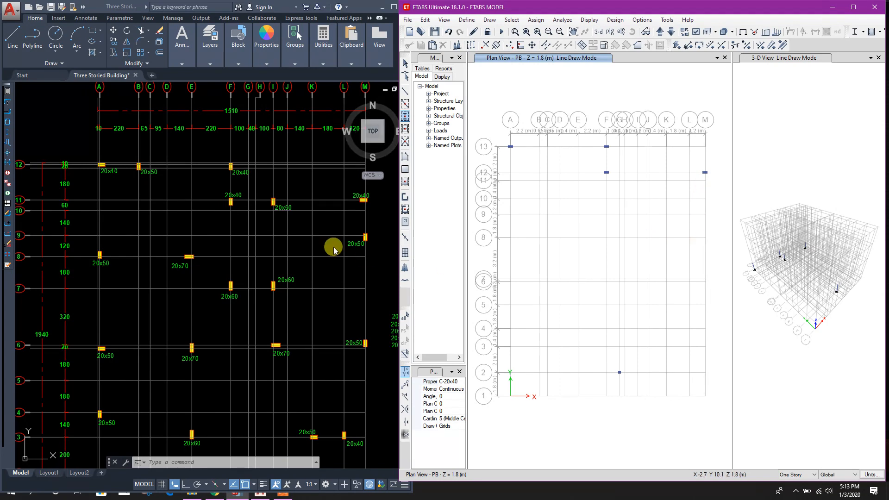
Place a C-20x40 column at grid point L-3 on the PB plan, following the foundation layout.
{"action": "left_click", "coordinate": [359, 367]}
{"action": "middle_click_drag", "start_coordinate": [355, 434], "coordinate": [353, 351]}
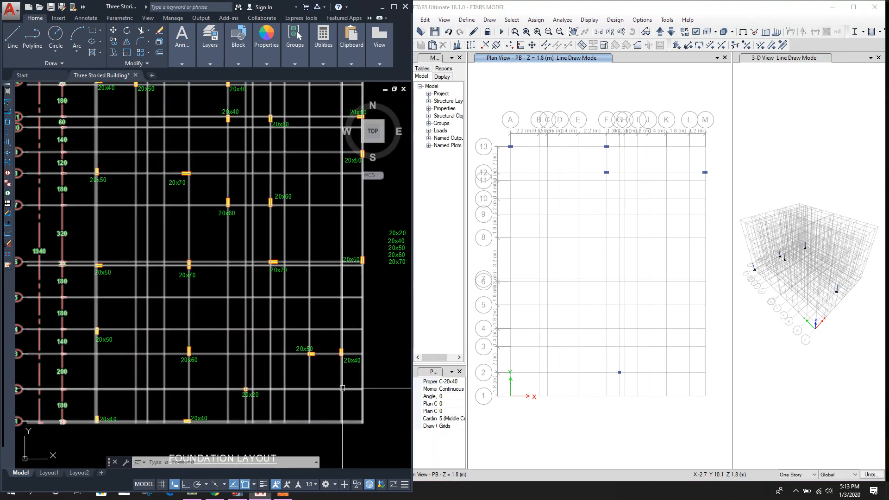
{"action": "middle_click_drag", "start_coordinate": [340, 389], "coordinate": [351, 385]}
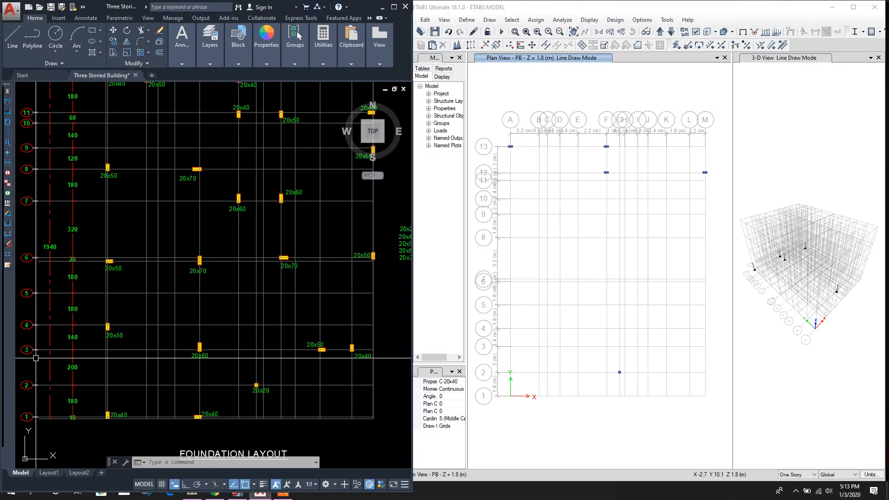
{"action": "mouse_move", "coordinate": [341, 367]}
{"action": "middle_mouse_down"}
{"action": "mouse_move", "coordinate": [299, 469]}
{"action": "mouse_move", "coordinate": [298, 404]}
{"action": "middle_mouse_up"}
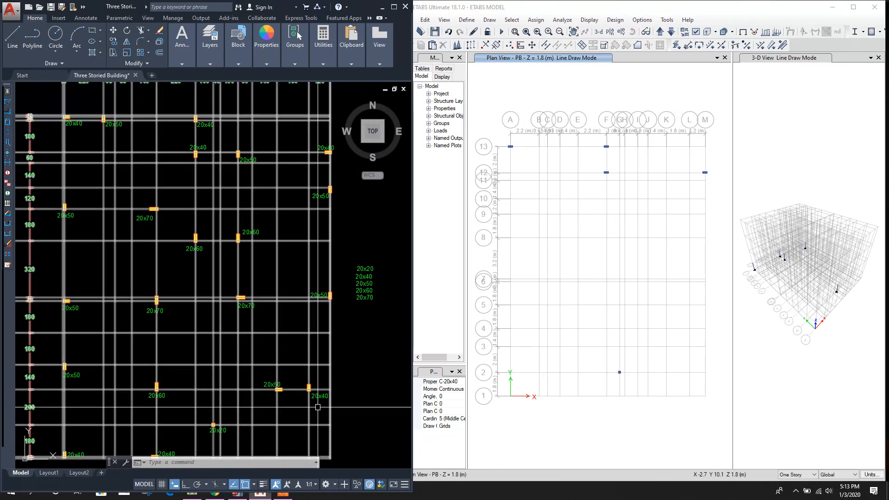
{"action": "left_click", "coordinate": [692, 343]}
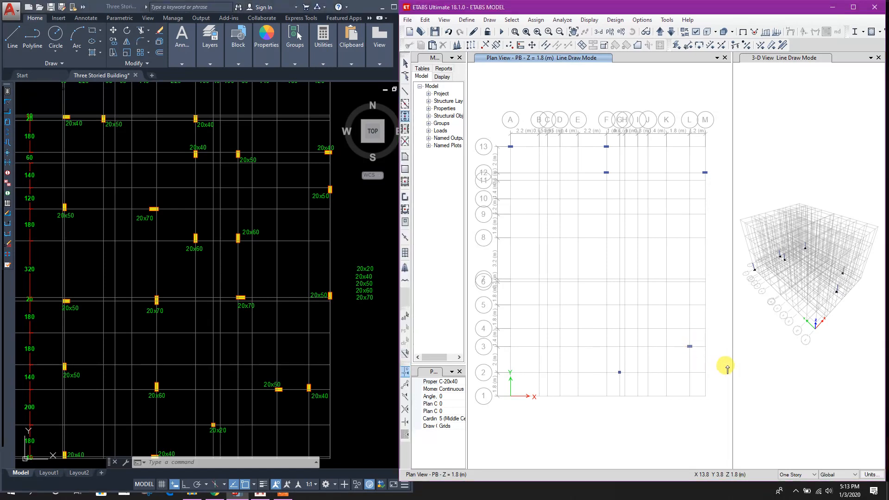
Place C-20x40 columns at grid points A-1 and E-1 on the PB plan, following the foundation layout.
{"action": "left_click", "coordinate": [266, 355]}
{"action": "middle_click_drag", "start_coordinate": [275, 392], "coordinate": [311, 348]}
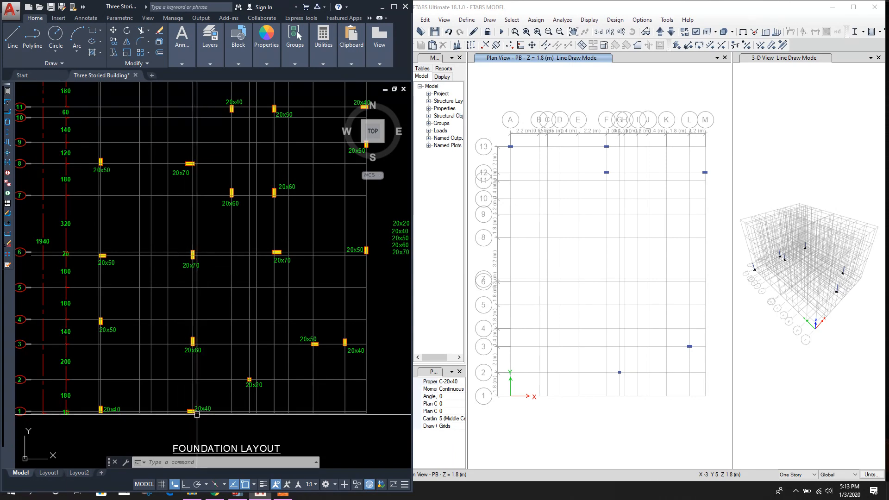
{"action": "scroll", "coordinate": [197, 413], "scroll_direction": "down", "scroll_amount": 2}
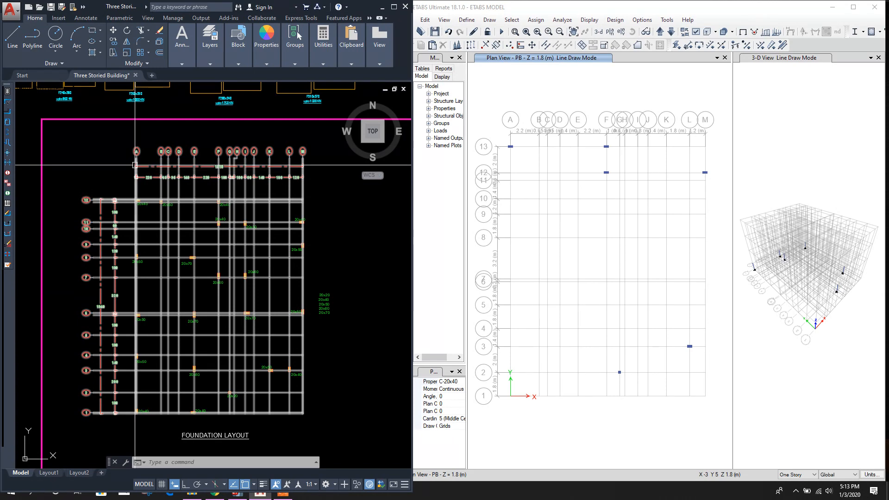
{"action": "left_click", "coordinate": [577, 398]}
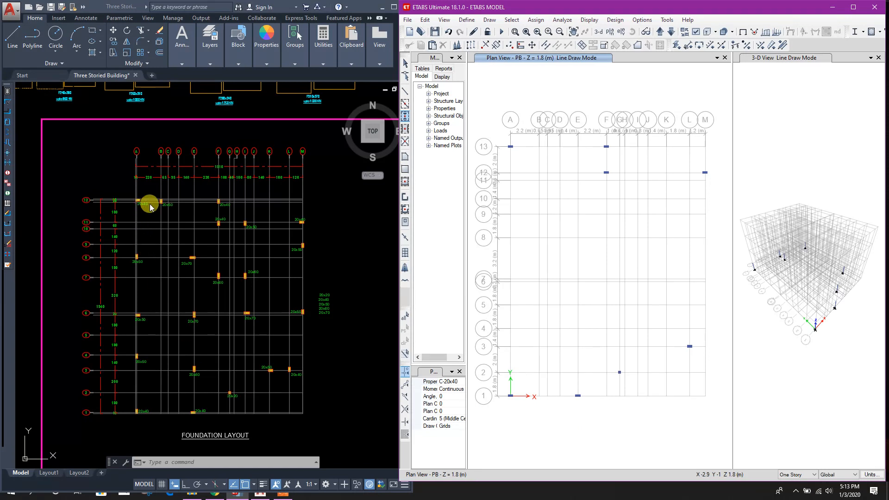
Switch the column section for quick drawing to C-20x50.
{"action": "left_click", "coordinate": [457, 381]}
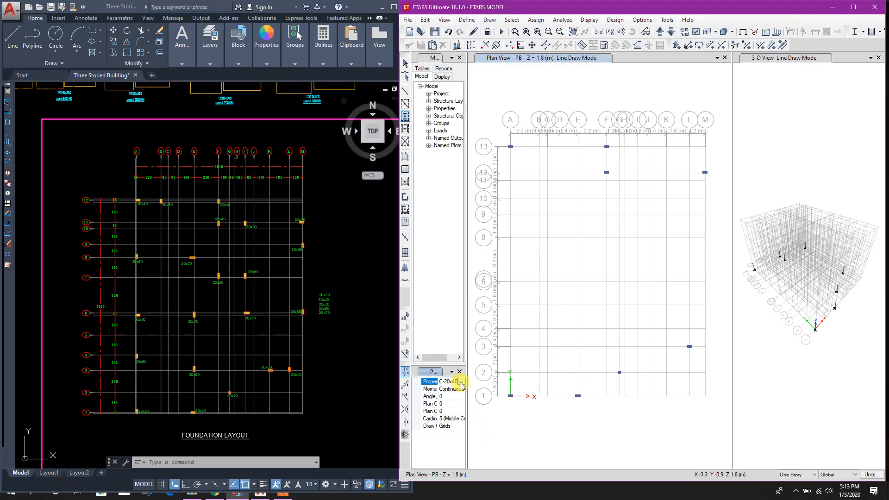
{"action": "left_click", "coordinate": [461, 382]}
{"action": "left_click", "coordinate": [443, 404]}
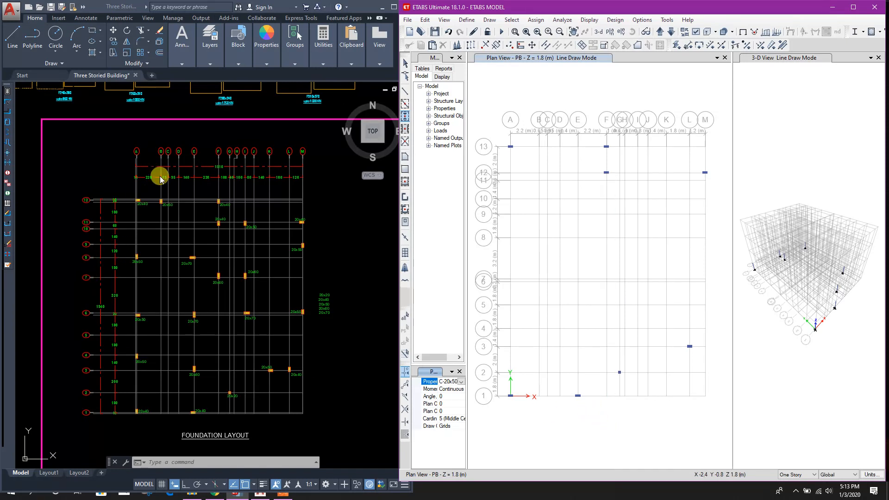
{"action": "left_click", "coordinate": [512, 240]}
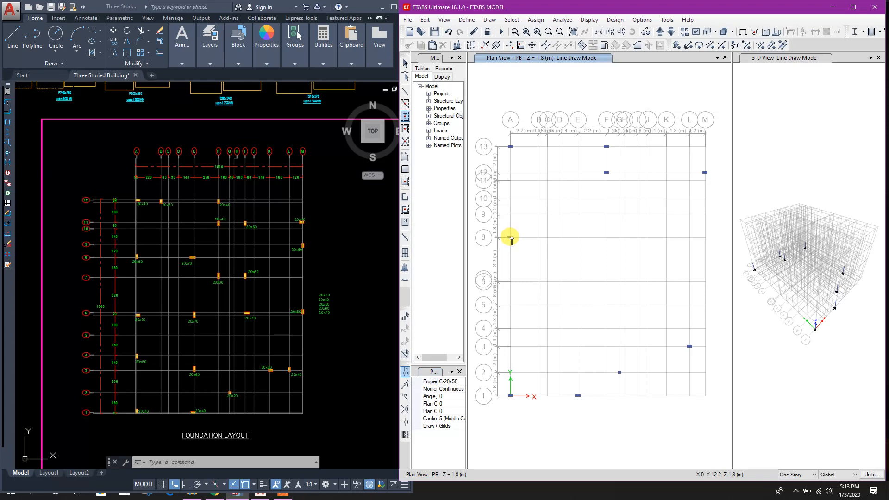
Check the grid lines along axis A in the foundation layout and place C-20x50 columns at A-9, A-6 and A-4.
{"action": "left_click", "coordinate": [98, 319]}
{"action": "scroll", "coordinate": [98, 319], "scroll_direction": "up", "scroll_amount": 8}
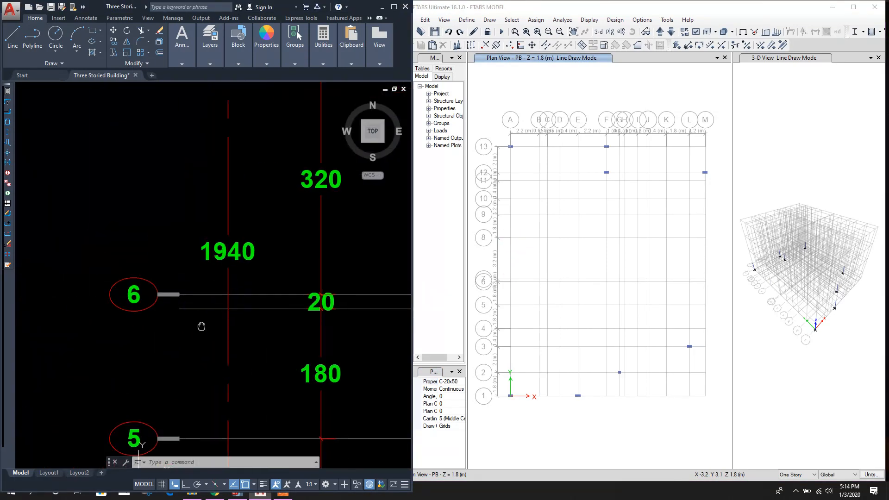
{"action": "key", "text": "Escape"}
{"action": "scroll", "coordinate": [196, 312], "scroll_direction": "down", "scroll_amount": 5}
{"action": "scroll", "coordinate": [196, 315], "scroll_direction": "up", "scroll_amount": 3}
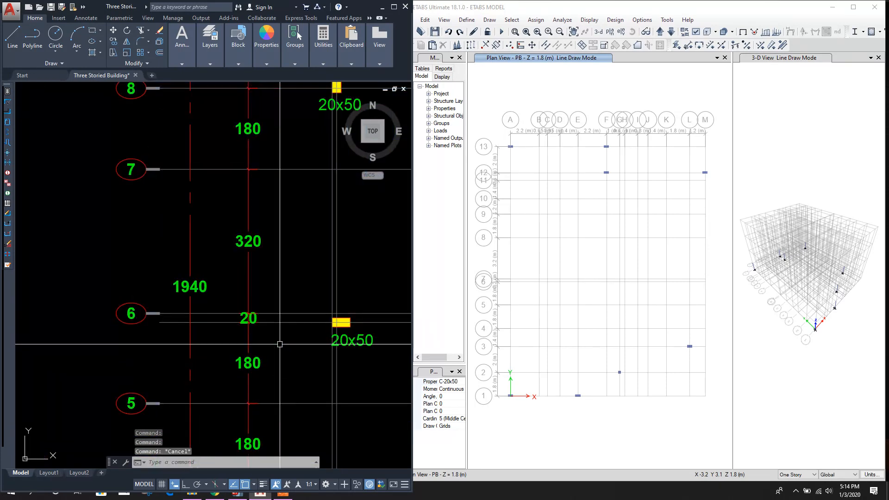
{"action": "scroll", "coordinate": [164, 337], "scroll_direction": "down", "scroll_amount": 2}
{"action": "scroll", "coordinate": [155, 340], "scroll_direction": "down", "scroll_amount": 2}
{"action": "scroll", "coordinate": [134, 338], "scroll_direction": "up", "scroll_amount": 4}
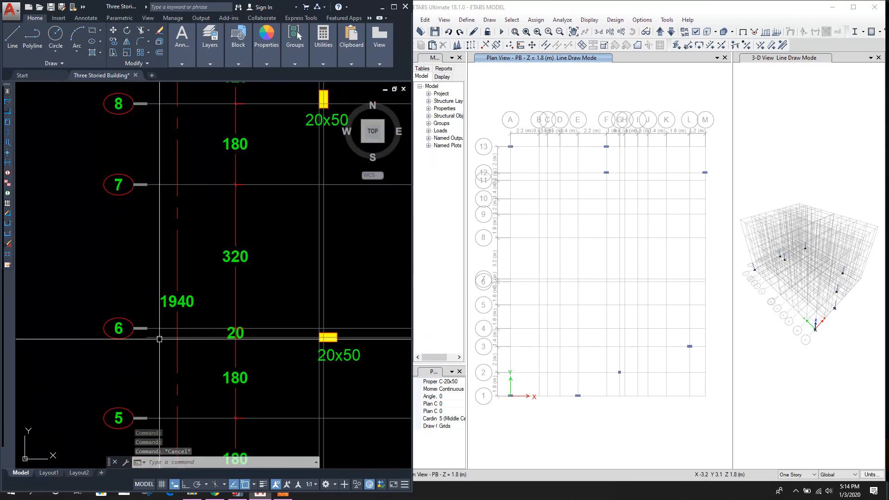
{"action": "scroll", "coordinate": [139, 347], "scroll_direction": "down", "scroll_amount": 3}
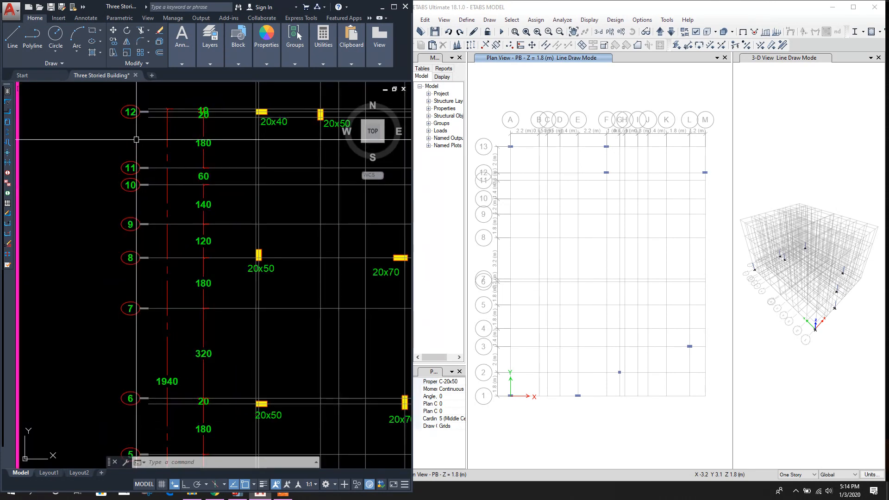
{"action": "scroll", "coordinate": [215, 363], "scroll_direction": "down", "scroll_amount": 3}
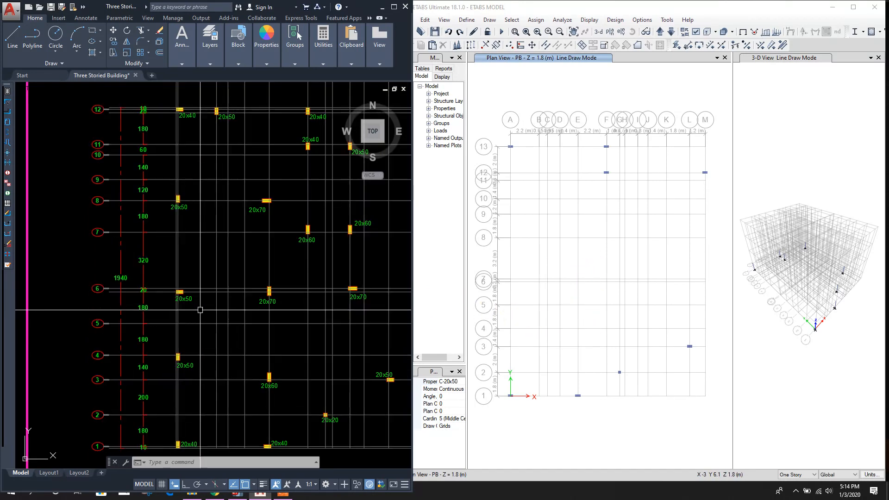
{"action": "left_click", "coordinate": [532, 7]}
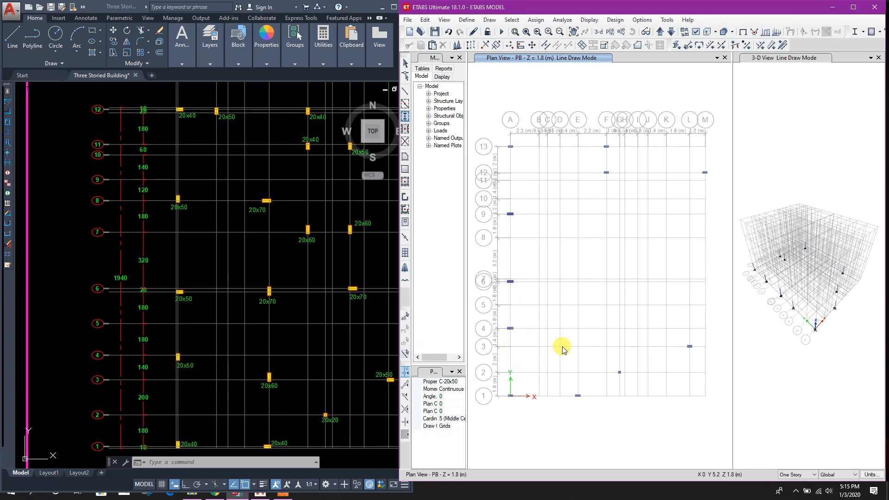
Place C-20x50 columns at grid points K-3, M-7, M-10 and I-12 on the PB plan, following the foundation layout.
{"action": "left_click", "coordinate": [215, 277]}
{"action": "mouse_move", "coordinate": [345, 348]}
{"action": "middle_mouse_down"}
{"action": "mouse_move", "coordinate": [252, 359]}
{"action": "mouse_move", "coordinate": [221, 346]}
{"action": "middle_mouse_up"}
{"action": "middle_click_drag", "start_coordinate": [229, 158], "coordinate": [287, 196]}
{"action": "scroll", "coordinate": [287, 196], "scroll_direction": "down", "scroll_amount": 3}
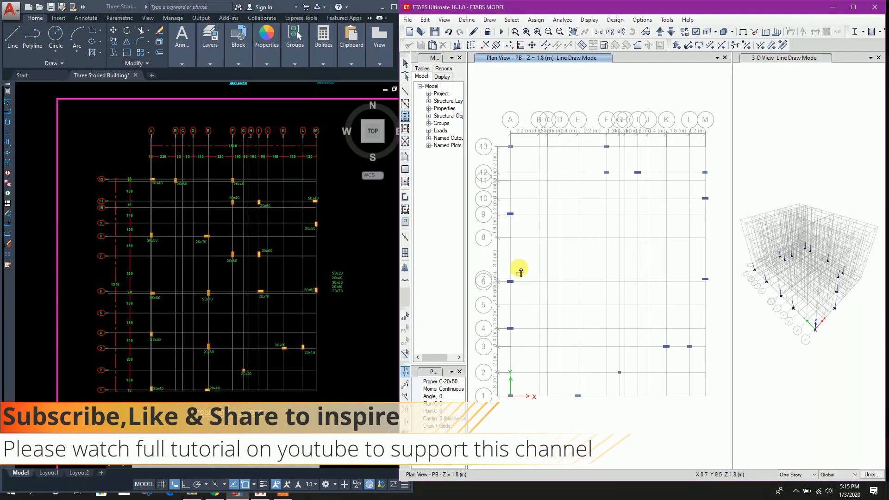
Switch the column section to C-20x60 and place columns at grid points E-3, F-8 and I-8.
{"action": "left_click", "coordinate": [462, 384]}
{"action": "left_click", "coordinate": [461, 384]}
{"action": "left_click", "coordinate": [445, 410]}
{"action": "left_click", "coordinate": [253, 377]}
{"action": "scroll", "coordinate": [254, 376], "scroll_direction": "up", "scroll_amount": 2}
{"action": "scroll", "coordinate": [214, 347], "scroll_direction": "down", "scroll_amount": 2}
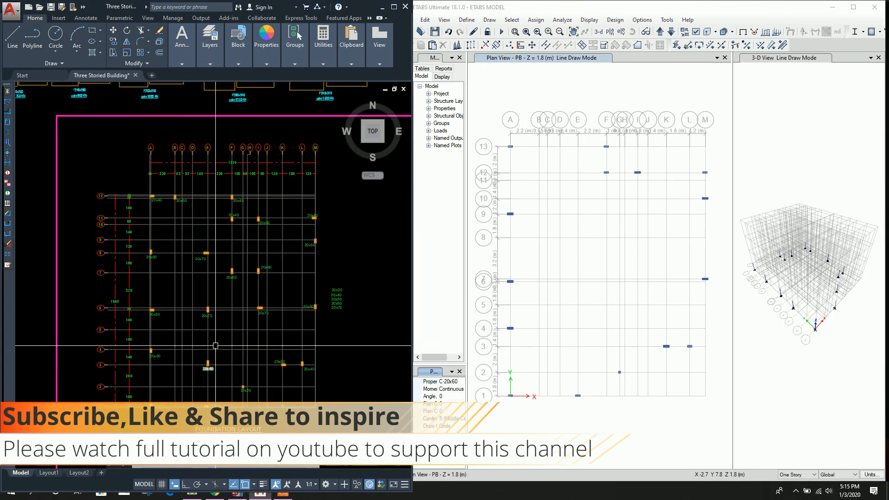
{"action": "left_click", "coordinate": [578, 347]}
{"action": "middle_click_drag", "start_coordinate": [236, 337], "coordinate": [260, 380]}
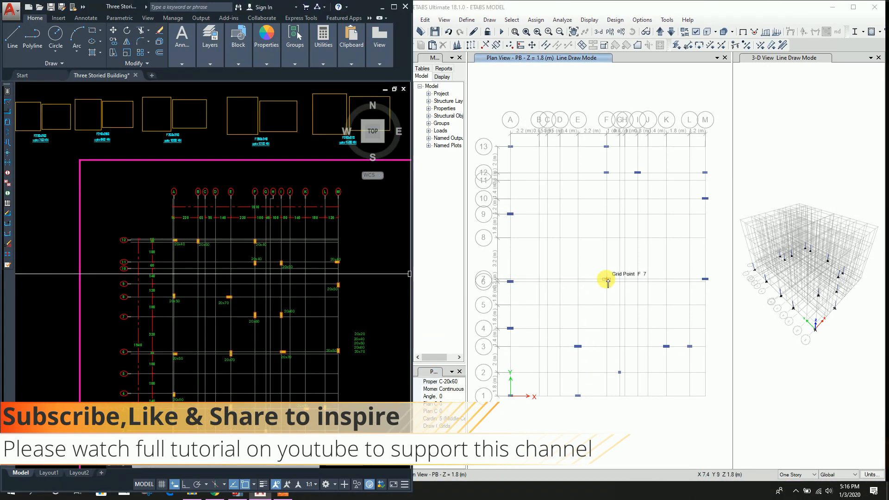
{"action": "left_click", "coordinate": [606, 237]}
{"action": "left_click", "coordinate": [638, 237]}
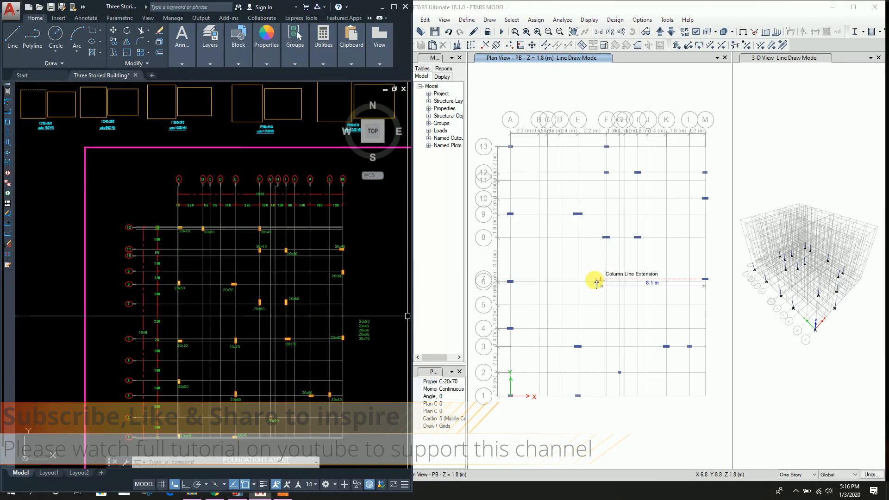
Place C-20x70 columns at grid points E-9, E-6 and I-7 on the PB plan and end the column drawing.
{"action": "left_click", "coordinate": [579, 281]}
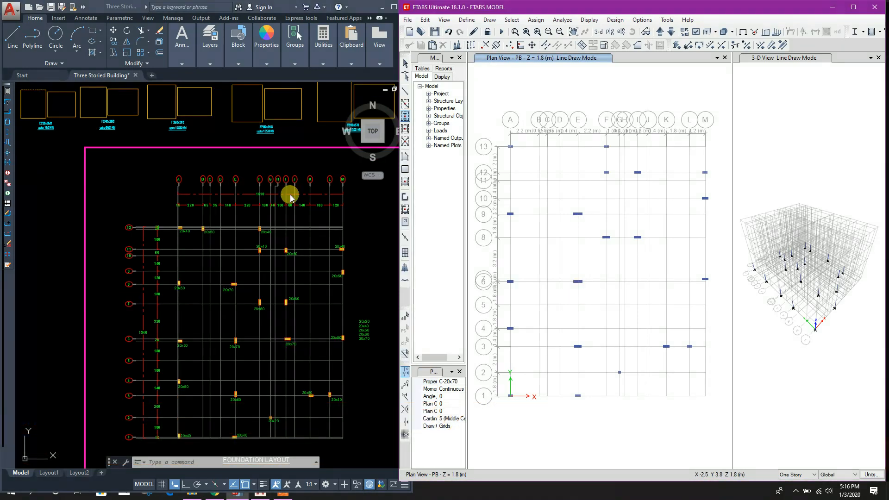
{"action": "key", "text": "Escape"}
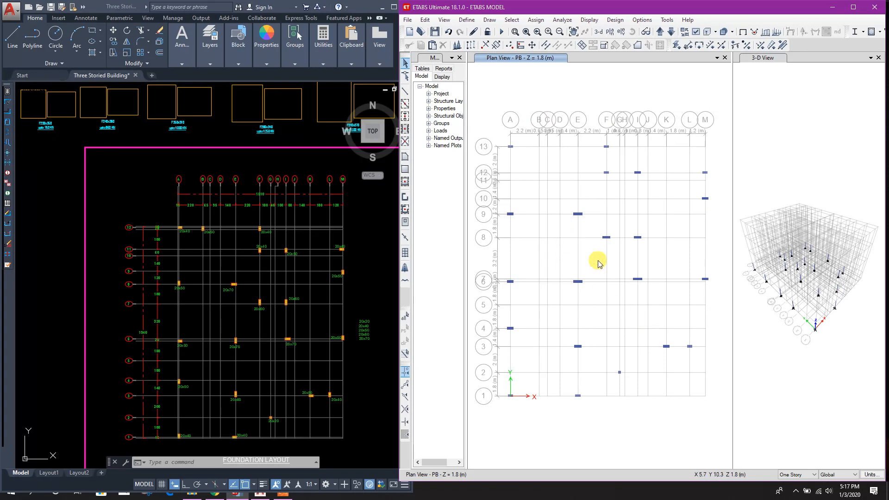
Window-select the columns on the PB plan and compare them with the foundation layout to find any missing column.
{"action": "left_click", "coordinate": [279, 292]}
{"action": "middle_click_drag", "start_coordinate": [313, 316], "coordinate": [312, 296]}
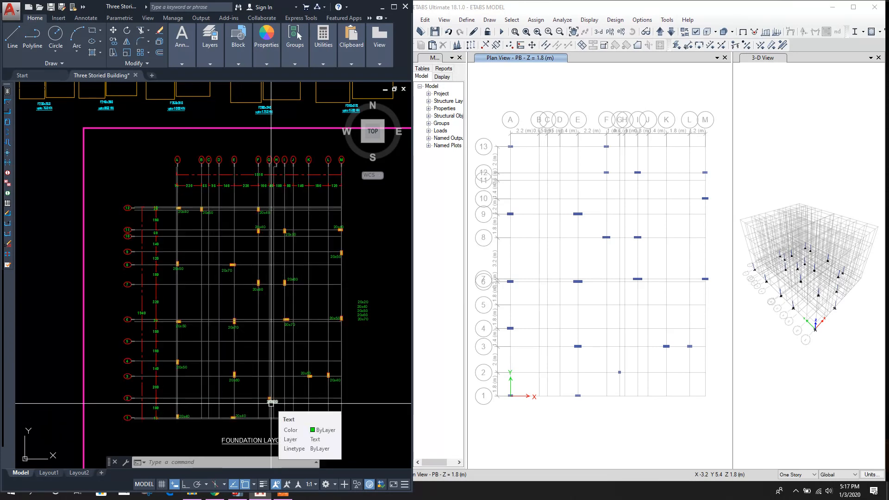
{"action": "left_click_drag", "start_coordinate": [500, 129], "coordinate": [714, 410]}
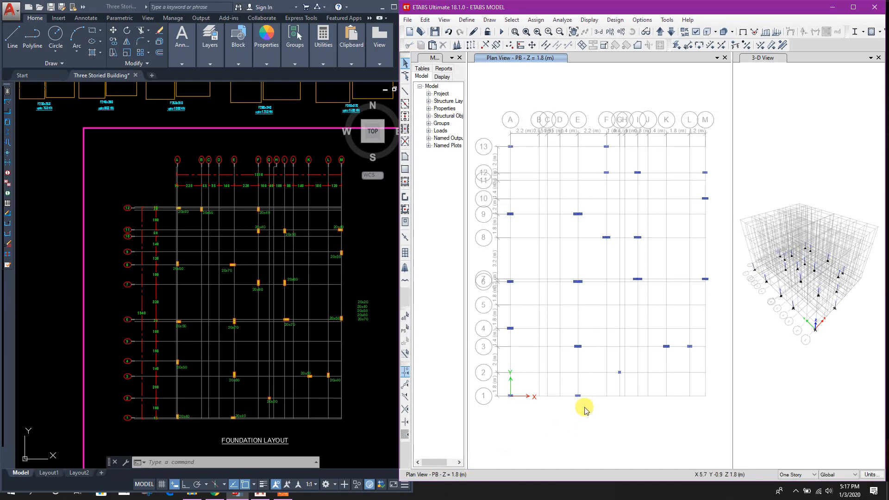
{"action": "left_click", "coordinate": [205, 233]}
{"action": "scroll", "coordinate": [208, 222], "scroll_direction": "up", "scroll_amount": 4}
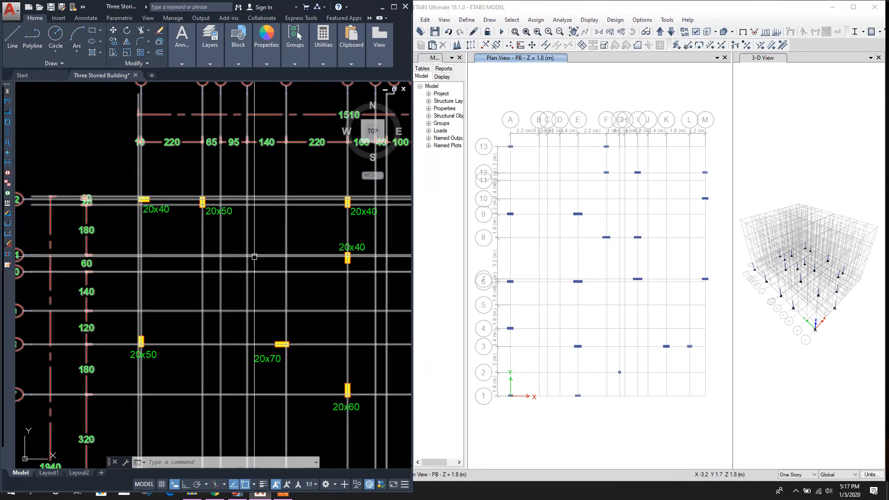
{"action": "scroll", "coordinate": [280, 242], "scroll_direction": "down", "scroll_amount": 2}
Quick-draw the missing C-20x50 column at grid point B-13 on the PB plan.
{"action": "left_click", "coordinate": [467, 316]}
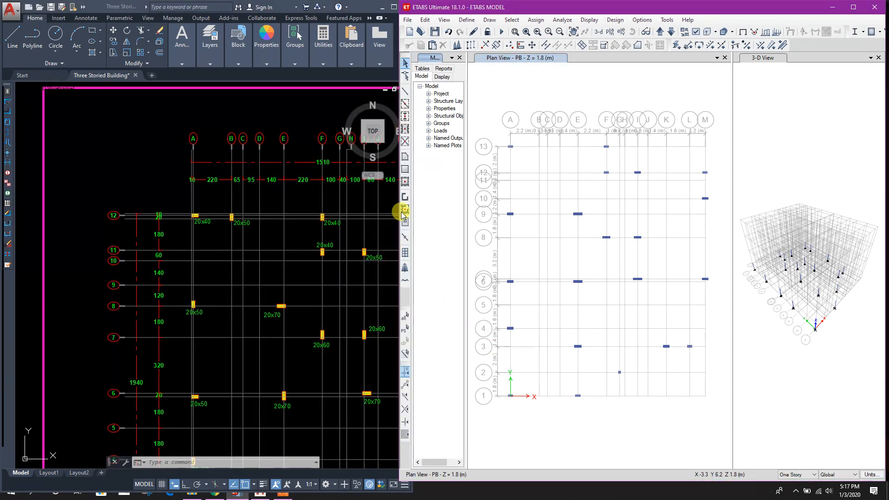
{"action": "left_click", "coordinate": [405, 118]}
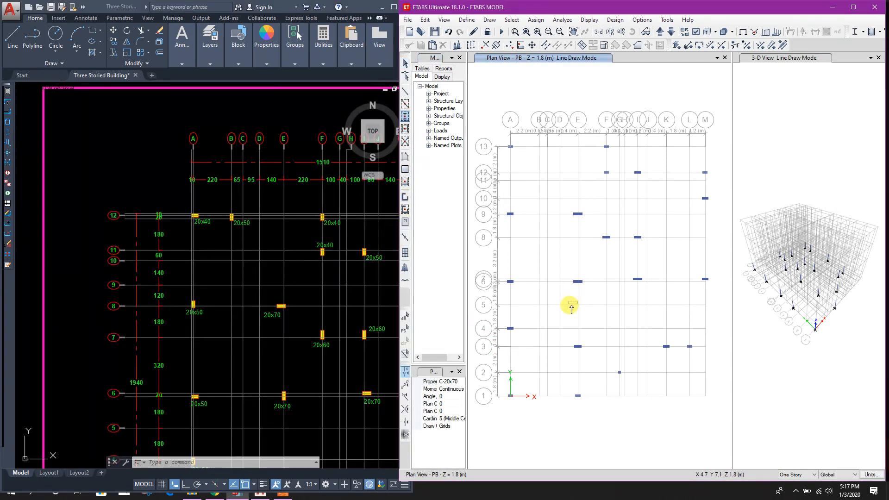
{"action": "left_click", "coordinate": [449, 381]}
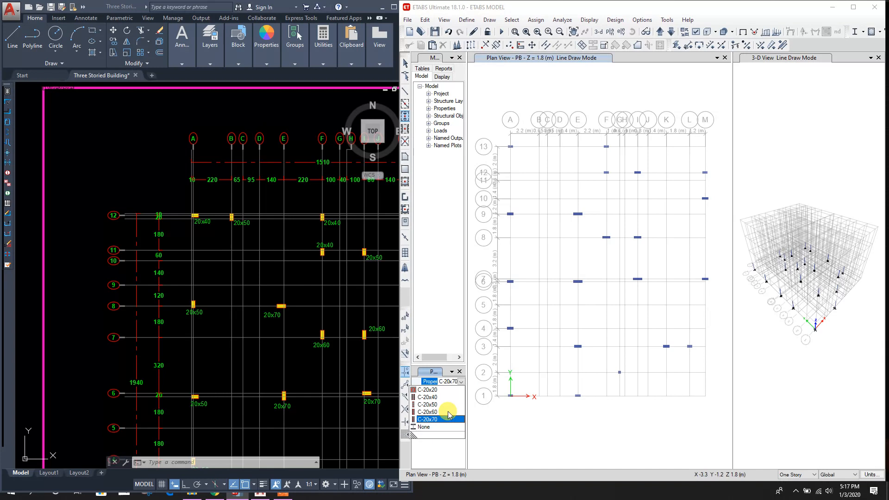
{"action": "left_click", "coordinate": [431, 405]}
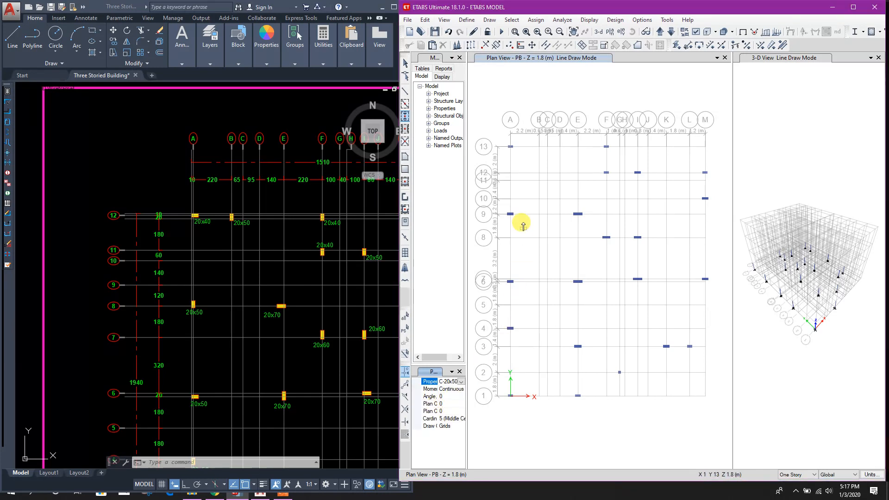
{"action": "left_click", "coordinate": [539, 148]}
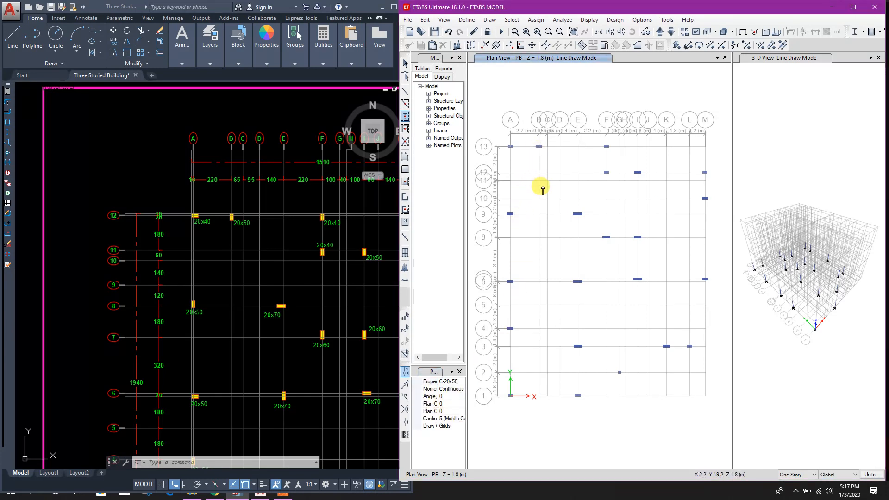
{"action": "key", "text": "Escape"}
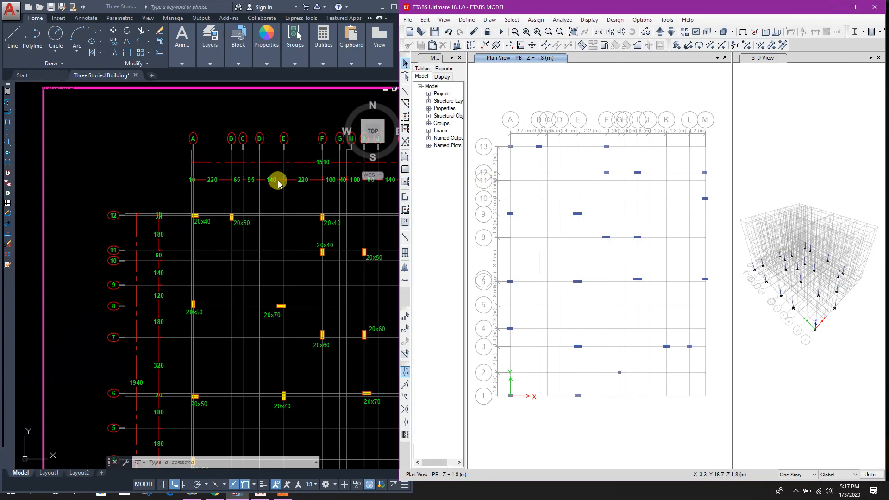
Select all columns on the PB plan to check their number against the foundation layout, and clear the selection.
{"action": "left_click", "coordinate": [311, 199]}
{"action": "left_click_drag", "start_coordinate": [497, 128], "coordinate": [713, 411]}
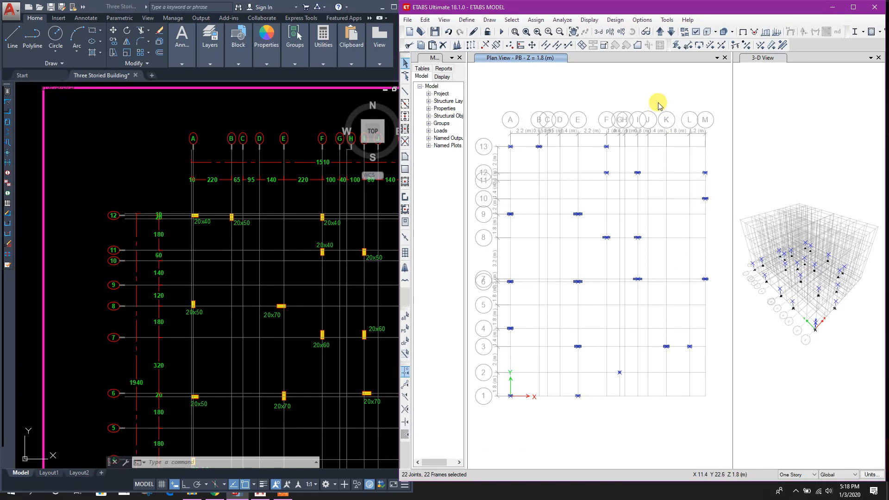
{"action": "middle_click_drag", "start_coordinate": [660, 295], "coordinate": [652, 297]}
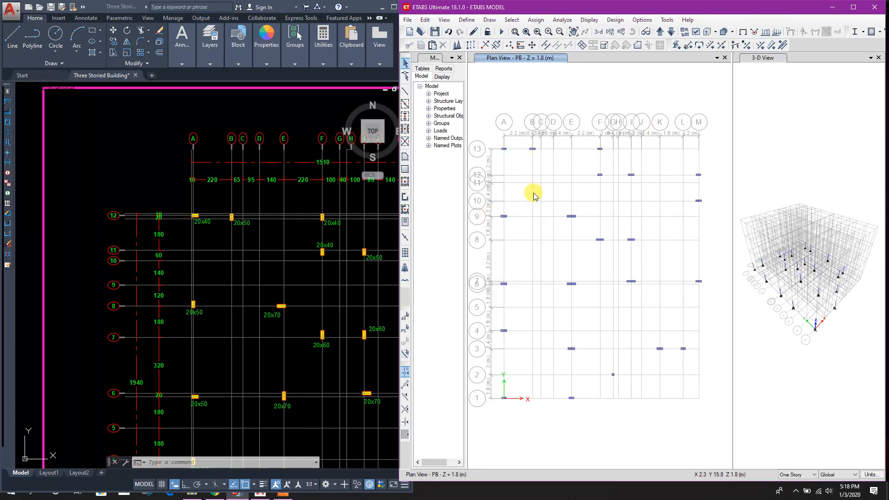
Compare the column orientations with the foundation layout and select the column at grid point B-13.
{"action": "left_click", "coordinate": [252, 222]}
{"action": "middle_click_drag", "start_coordinate": [330, 294], "coordinate": [277, 266]}
{"action": "middle_click_drag", "start_coordinate": [272, 310], "coordinate": [252, 257]}
{"action": "middle_click_drag", "start_coordinate": [288, 323], "coordinate": [292, 307]}
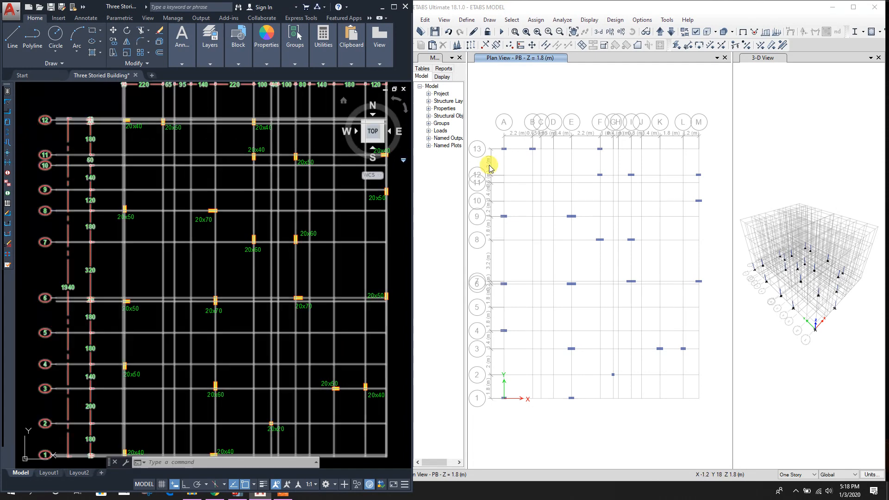
{"action": "left_click", "coordinate": [533, 148]}
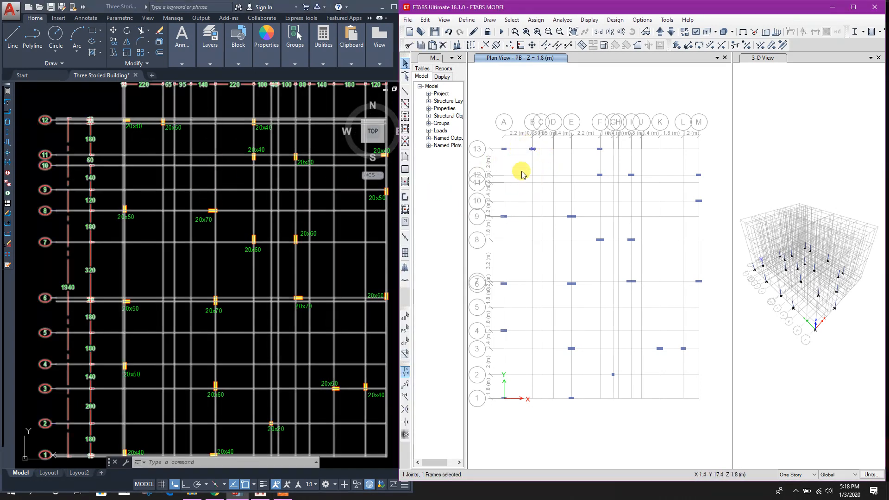
Add the columns at grid points F-13, F-12, I-12 and M-10 to the selection, following the foundation layout.
{"action": "left_click", "coordinate": [206, 184]}
{"action": "scroll", "coordinate": [204, 178], "scroll_direction": "down", "scroll_amount": 1}
{"action": "scroll", "coordinate": [188, 168], "scroll_direction": "up", "scroll_amount": 4}
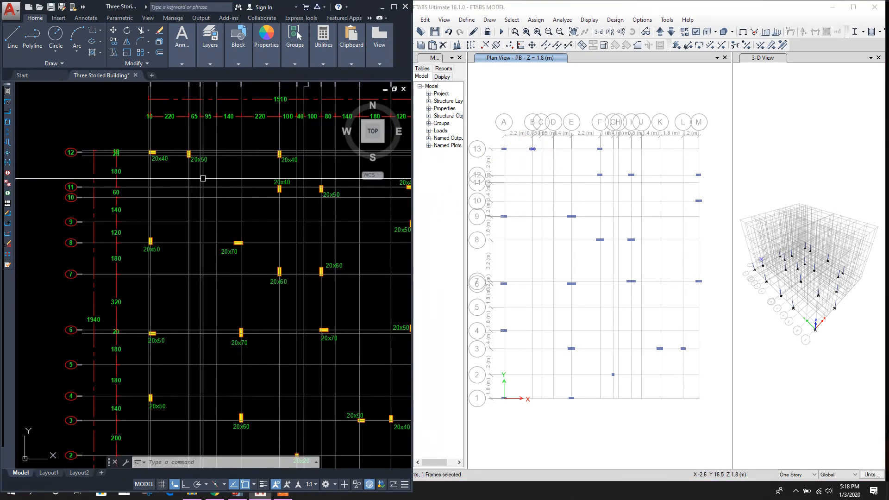
{"action": "scroll", "coordinate": [194, 165], "scroll_direction": "down", "scroll_amount": 2}
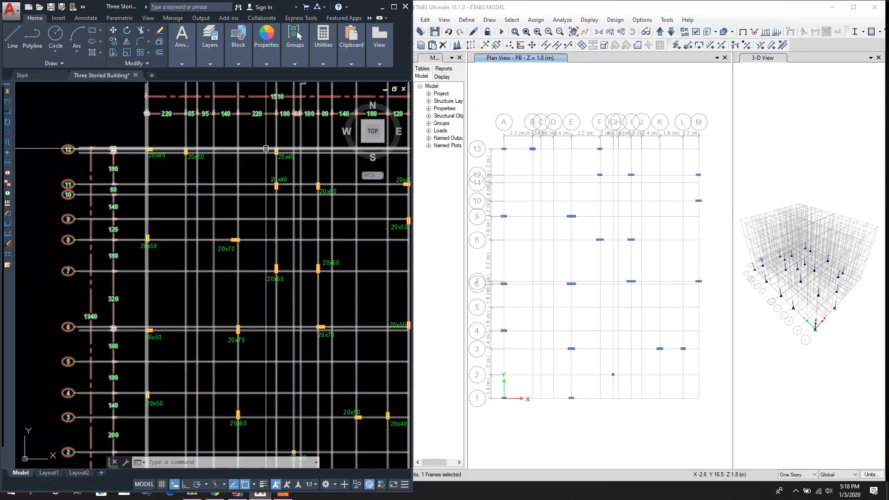
{"action": "left_click_drag", "start_coordinate": [592, 145], "coordinate": [607, 174]}
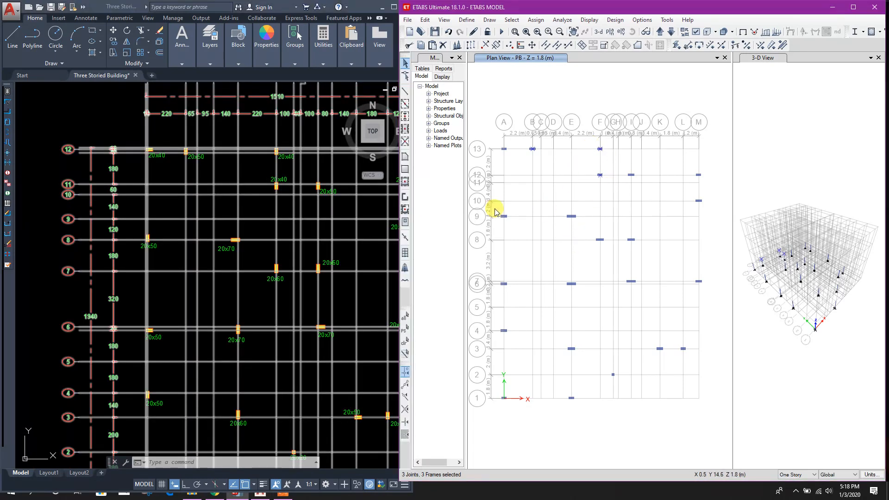
{"action": "left_click_drag", "start_coordinate": [626, 166], "coordinate": [644, 202]}
{"action": "left_click", "coordinate": [335, 219]}
{"action": "middle_click_drag", "start_coordinate": [352, 241], "coordinate": [308, 240]}
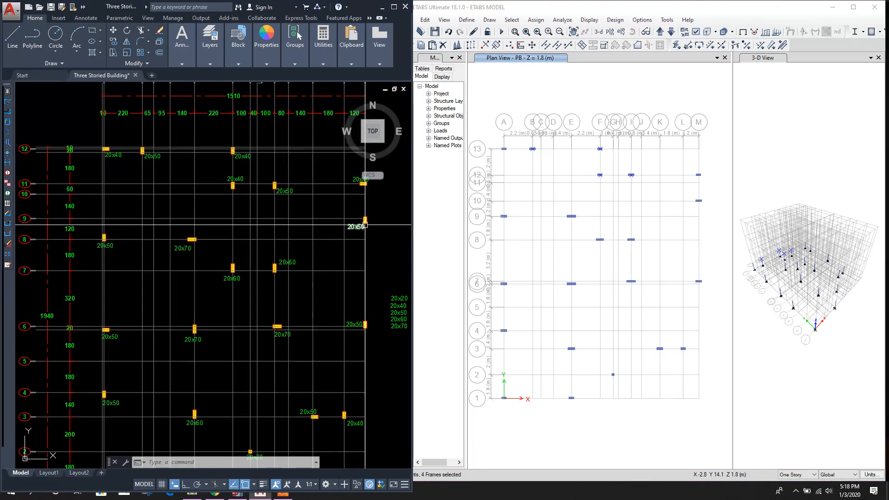
{"action": "left_click_drag", "start_coordinate": [690, 193], "coordinate": [710, 217]}
Add the columns at grid points A-9, A-4, A-1, E-3 and L-3 to the selection, as oriented in the foundation layout.
{"action": "left_click", "coordinate": [286, 245]}
{"action": "middle_click_drag", "start_coordinate": [286, 244], "coordinate": [310, 214]}
{"action": "left_click_drag", "start_coordinate": [491, 207], "coordinate": [522, 227]}
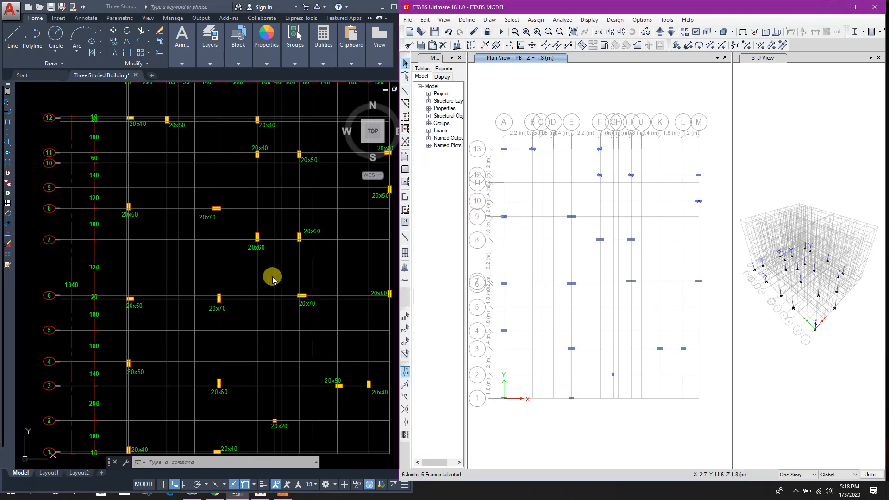
{"action": "left_click", "coordinate": [155, 361]}
{"action": "middle_click_drag", "start_coordinate": [155, 361], "coordinate": [137, 318]}
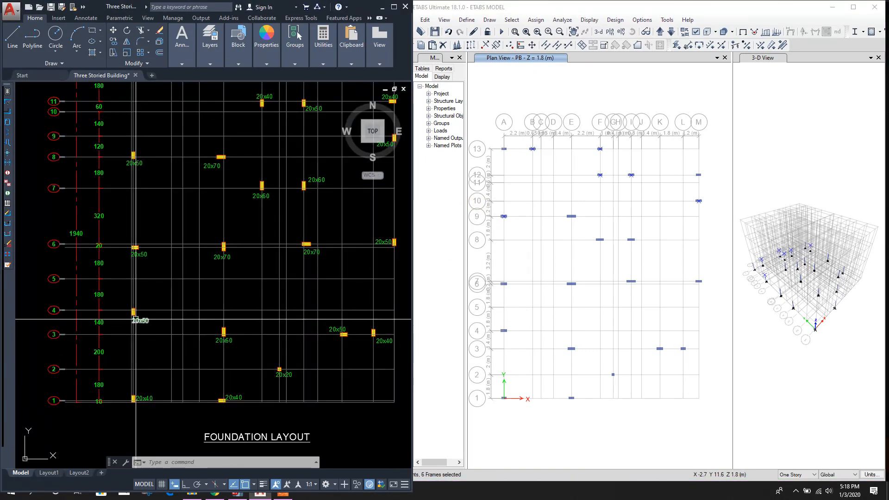
{"action": "left_click_drag", "start_coordinate": [495, 309], "coordinate": [528, 422]}
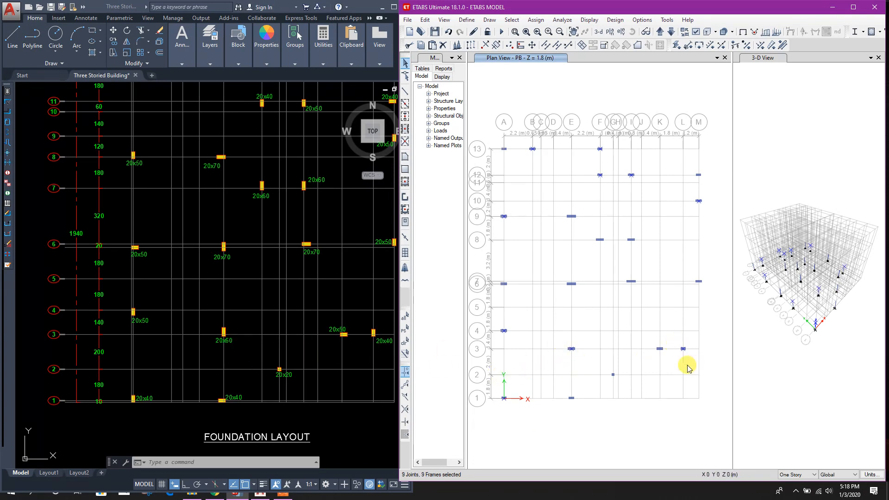
Add the columns at grid points E-6, F-8, I-8 and M-7 to the selection and check it against the foundation layout.
{"action": "left_click", "coordinate": [354, 320]}
{"action": "mouse_move", "coordinate": [368, 291]}
{"action": "middle_mouse_down"}
{"action": "mouse_move", "coordinate": [258, 304]}
{"action": "mouse_move", "coordinate": [273, 299]}
{"action": "middle_mouse_up"}
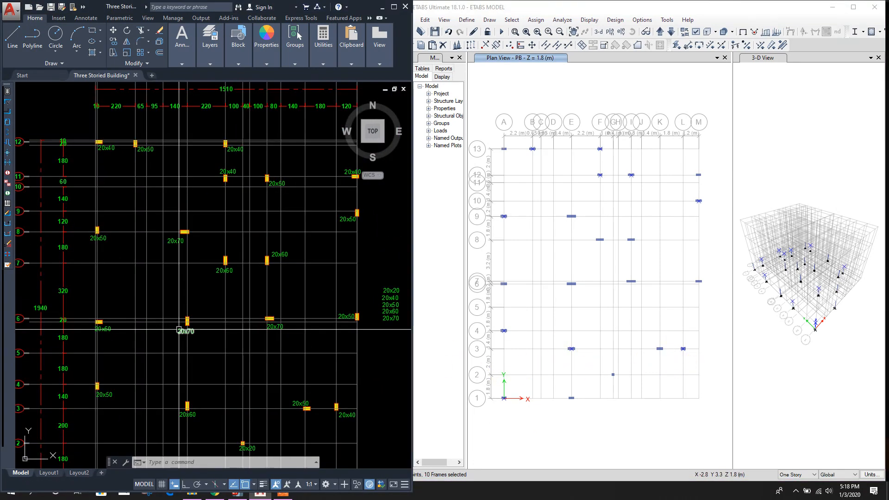
{"action": "left_click", "coordinate": [572, 284]}
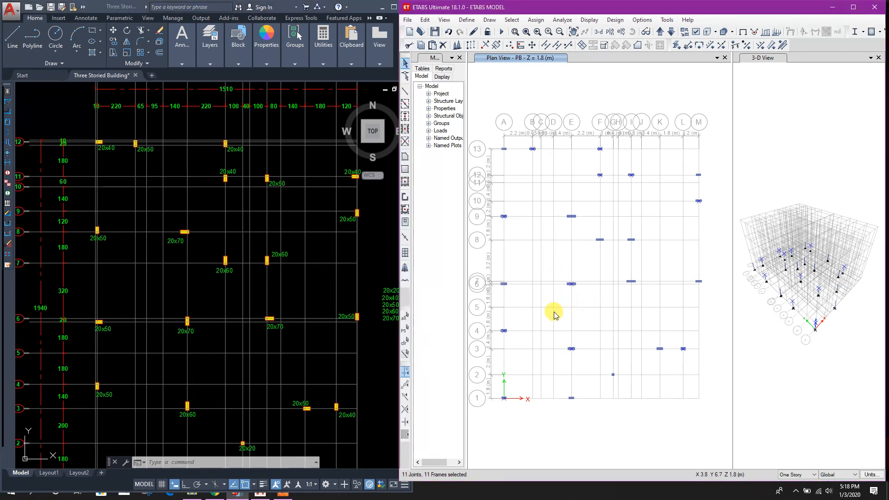
{"action": "left_click", "coordinate": [599, 239]}
{"action": "left_click", "coordinate": [631, 239]}
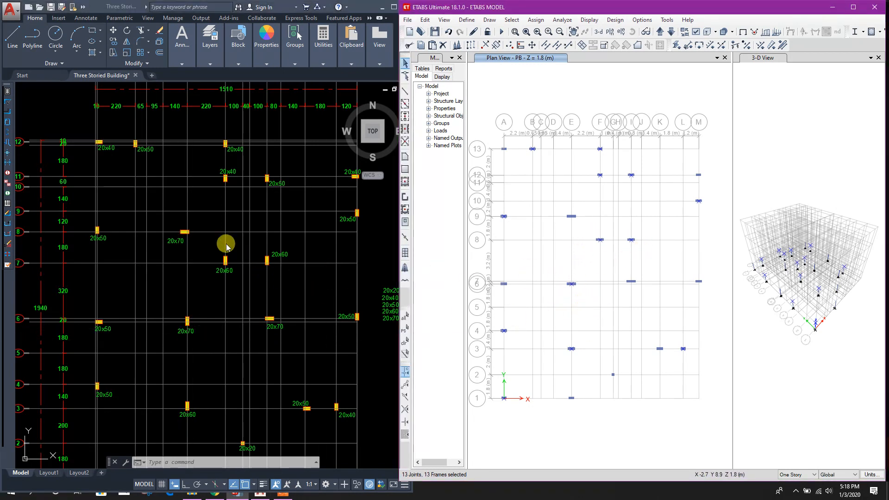
{"action": "left_click", "coordinate": [267, 229]}
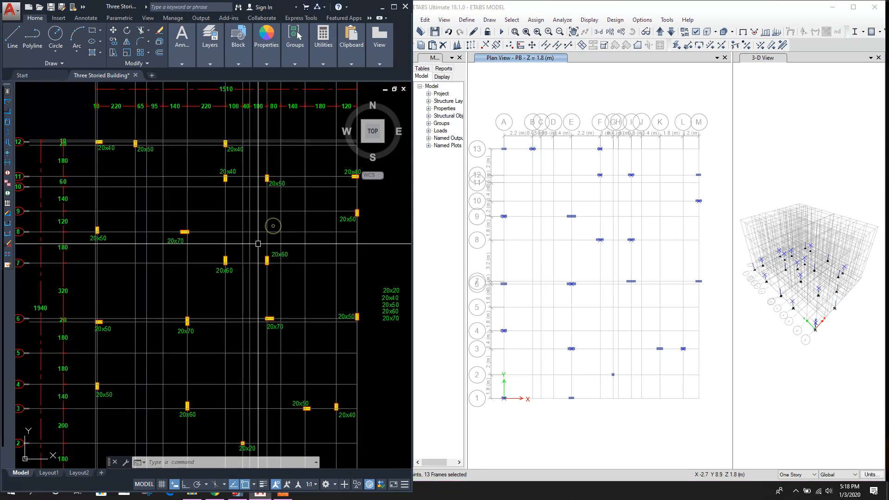
{"action": "middle_click_drag", "start_coordinate": [361, 345], "coordinate": [306, 317]}
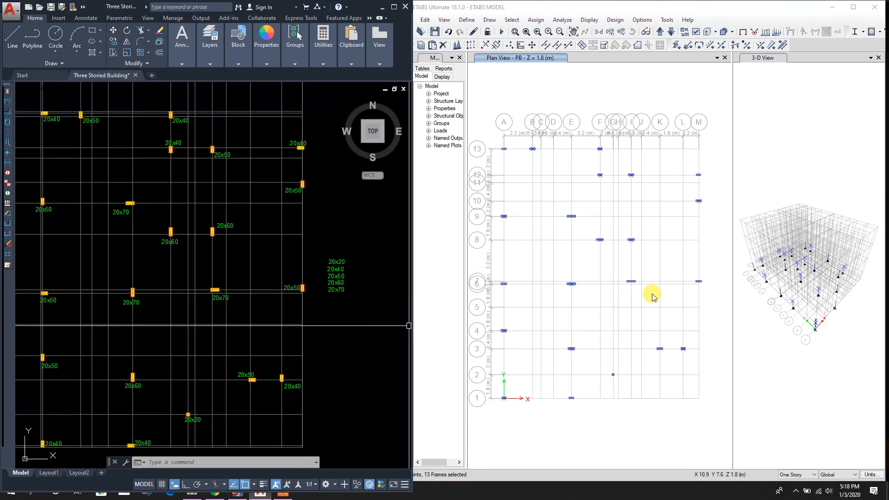
{"action": "left_click", "coordinate": [699, 281]}
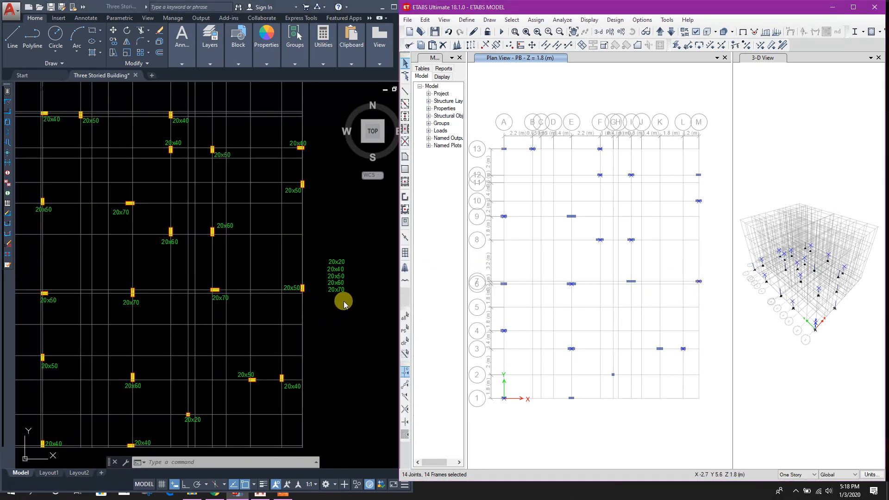
{"action": "left_click", "coordinate": [321, 274]}
{"action": "middle_click_drag", "start_coordinate": [358, 326], "coordinate": [400, 338]}
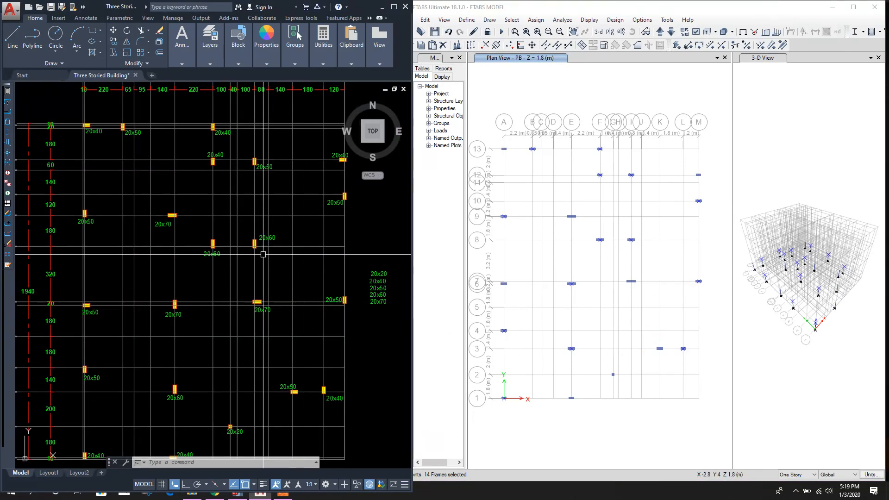
Set the local axis angle of the selected columns to 90 degrees and save the model.
{"action": "left_click", "coordinate": [699, 46]}
{"action": "left_click_drag", "start_coordinate": [482, 164], "coordinate": [640, 154]}
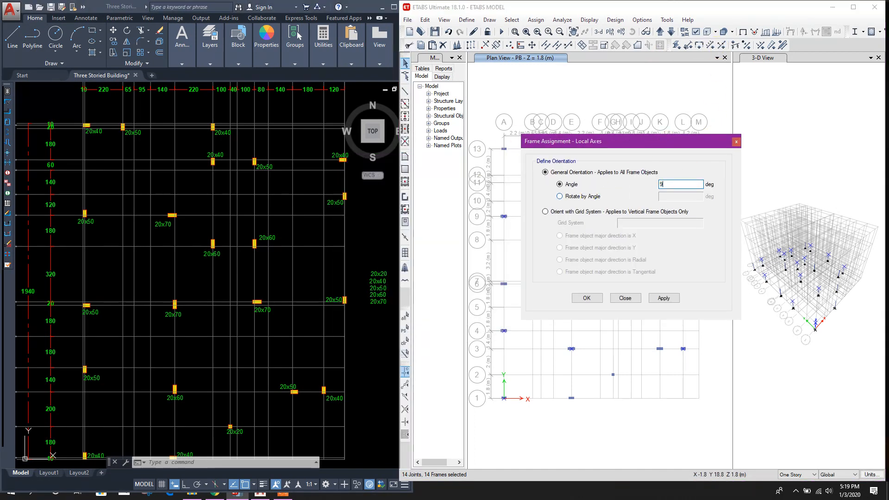
{"action": "left_click", "coordinate": [665, 298]}
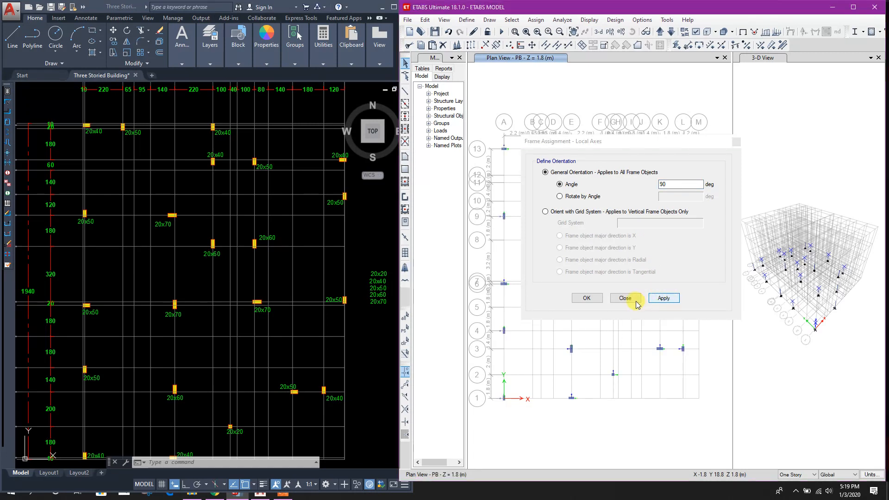
{"action": "left_click", "coordinate": [625, 298]}
{"action": "left_click", "coordinate": [741, 33]}
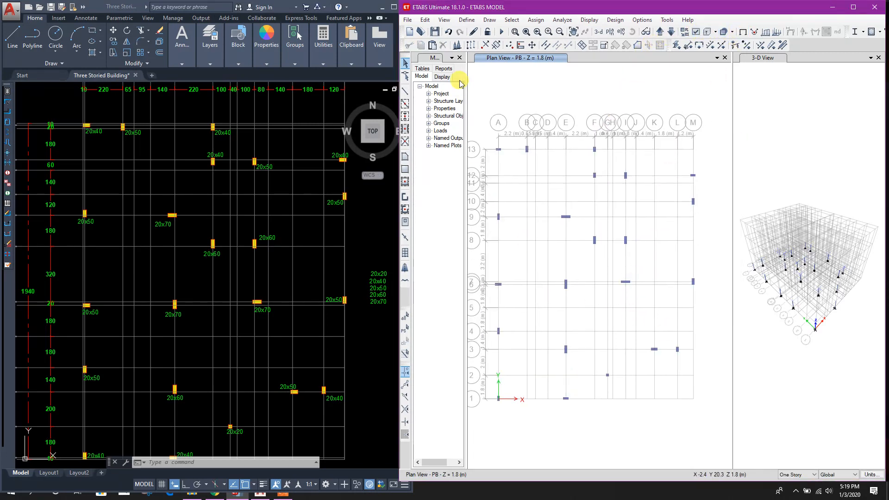
{"action": "left_click", "coordinate": [436, 32]}
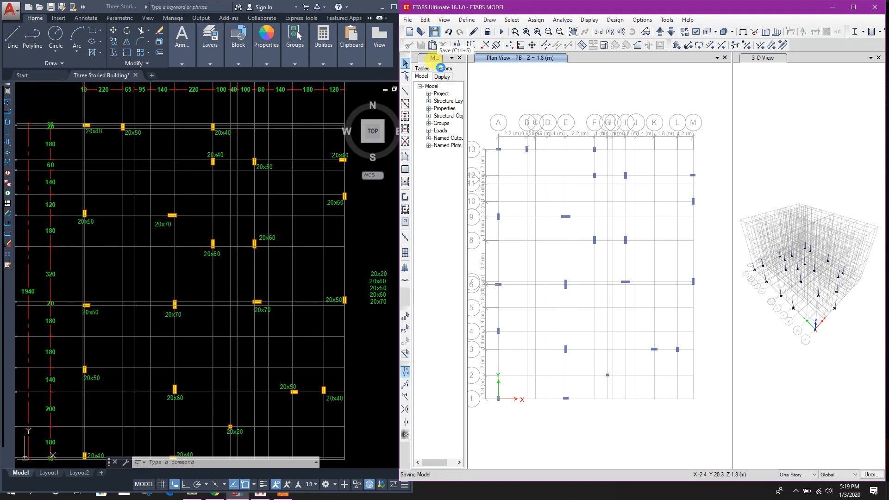
Examine the beam layout in the AutoCAD drawing and the beam types and sizes in its schedule.
{"action": "left_click", "coordinate": [318, 169]}
{"action": "scroll", "coordinate": [288, 220], "scroll_direction": "down", "scroll_amount": 6}
{"action": "middle_click_drag", "start_coordinate": [289, 220], "coordinate": [111, 220]}
{"action": "middle_click_drag", "start_coordinate": [333, 232], "coordinate": [200, 247]}
{"action": "middle_click_drag", "start_coordinate": [355, 254], "coordinate": [179, 270]}
{"action": "scroll", "coordinate": [259, 247], "scroll_direction": "up", "scroll_amount": 5}
{"action": "scroll", "coordinate": [259, 247], "scroll_direction": "down", "scroll_amount": 3}
{"action": "mouse_move", "coordinate": [298, 312]}
{"action": "middle_mouse_down"}
{"action": "mouse_move", "coordinate": [289, 257]}
{"action": "mouse_move", "coordinate": [310, 301]}
{"action": "mouse_move", "coordinate": [290, 303]}
{"action": "middle_mouse_up"}
{"action": "scroll", "coordinate": [308, 319], "scroll_direction": "up", "scroll_amount": 2}
{"action": "scroll", "coordinate": [290, 304], "scroll_direction": "down", "scroll_amount": 2}
{"action": "scroll", "coordinate": [289, 305], "scroll_direction": "up", "scroll_amount": 4}
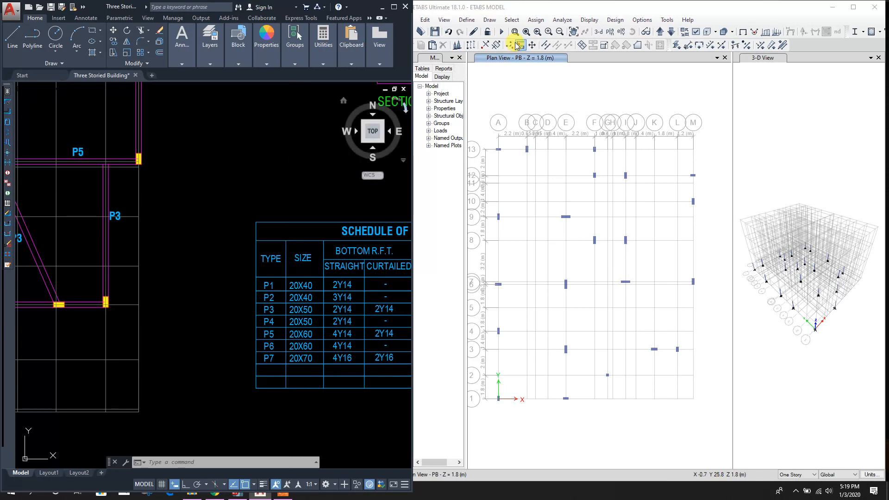
Add a concrete rectangular frame section named B-20x40 with the material C30/37 in ETABS.
{"action": "left_click", "coordinate": [471, 23]}
{"action": "mouse_move", "coordinate": [491, 45]}
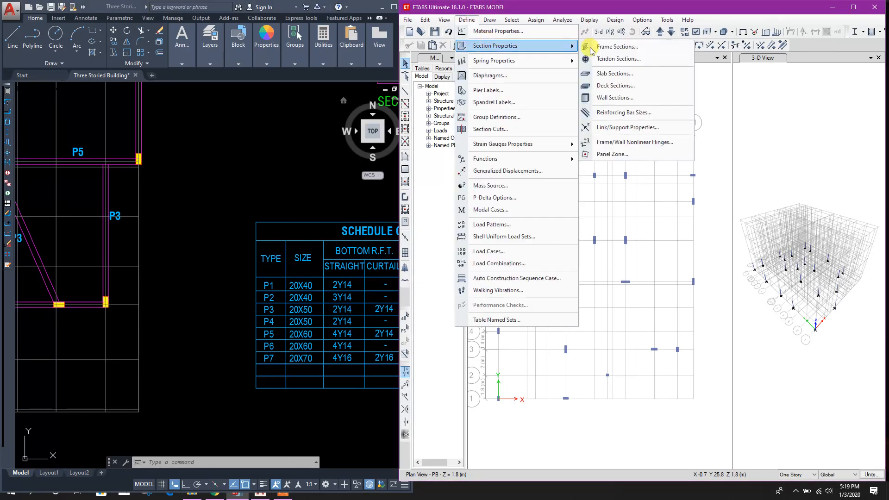
{"action": "left_click", "coordinate": [600, 46]}
{"action": "left_click_drag", "start_coordinate": [420, 145], "coordinate": [643, 124]}
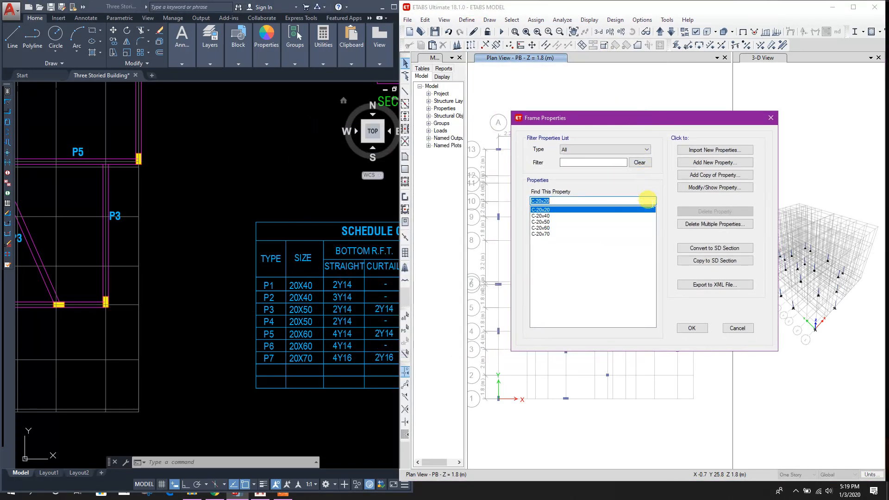
{"action": "left_click", "coordinate": [695, 163]}
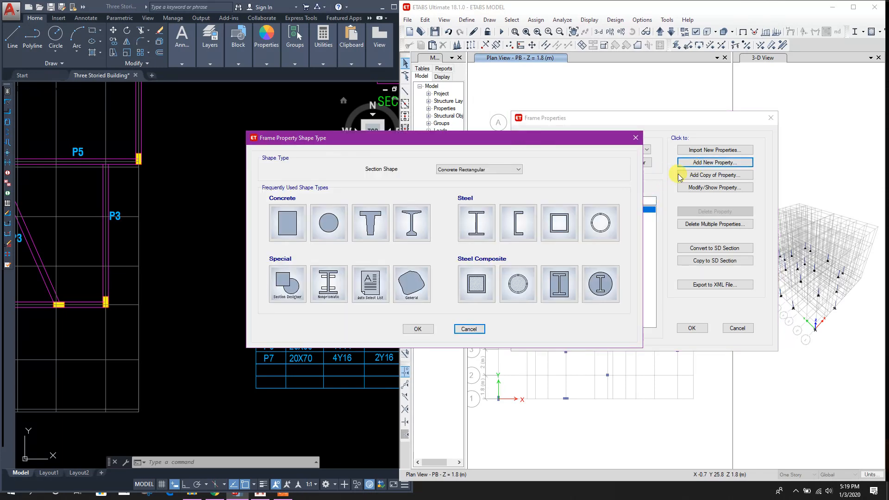
{"action": "left_click", "coordinate": [290, 223]}
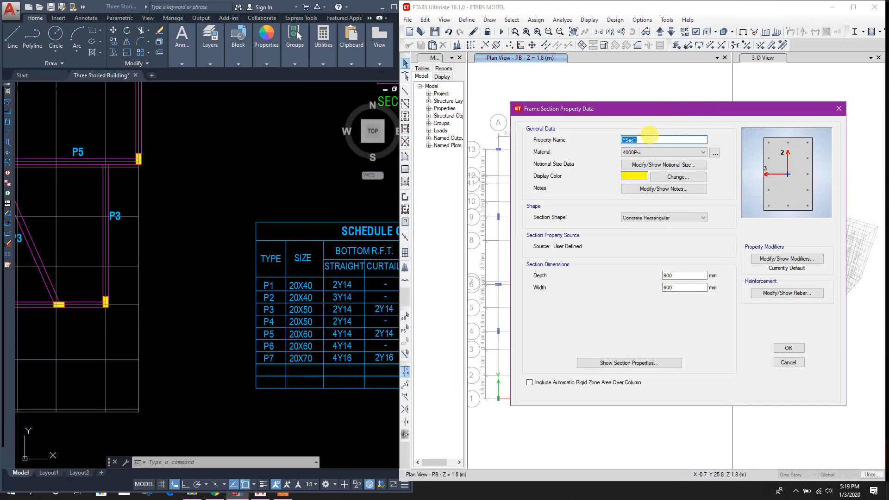
{"action": "type", "text": "B-20"}
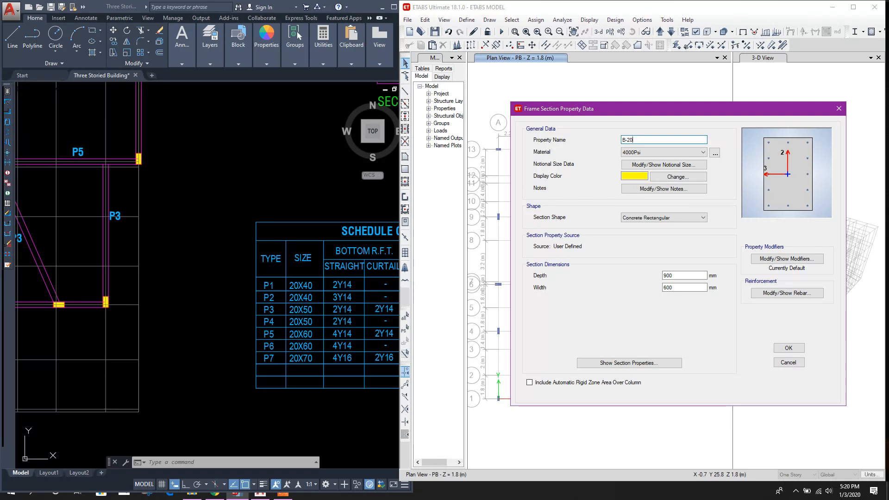
{"action": "type", "text": "x40"}
{"action": "left_click", "coordinate": [702, 153]}
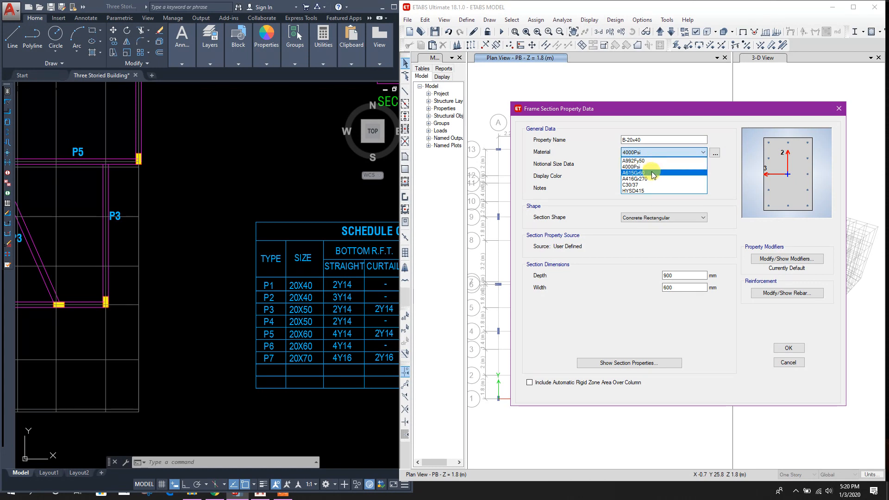
{"action": "left_click", "coordinate": [649, 184]}
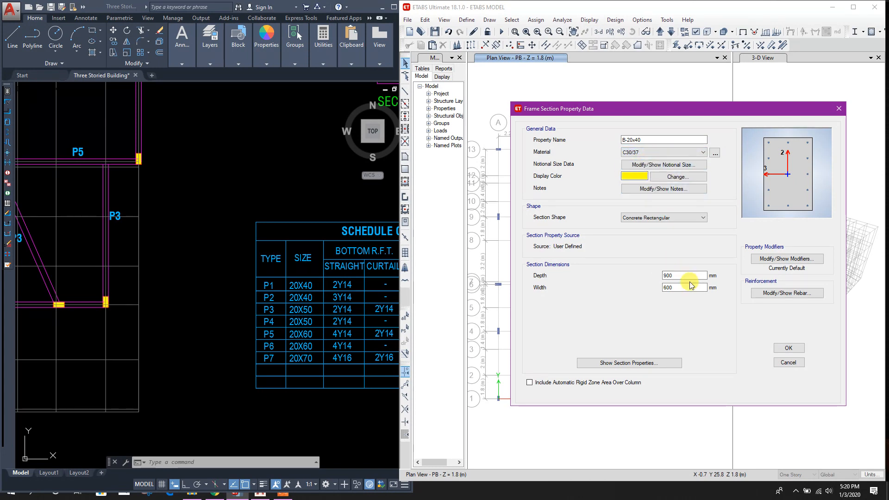
Set the B-20x40 section's depth to 400 mm and its width to 200 mm.
{"action": "left_click_drag", "start_coordinate": [680, 276], "coordinate": [606, 283]}
{"action": "type", "text": "4"}
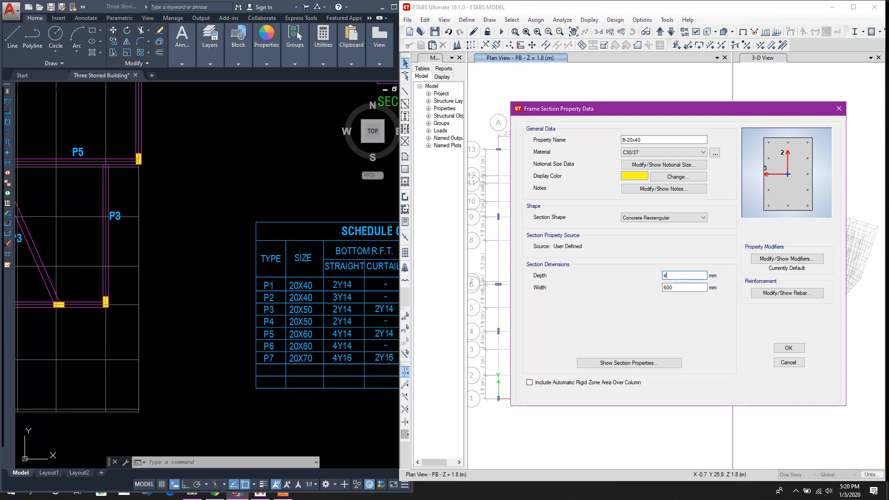
{"action": "left_click_drag", "start_coordinate": [671, 282], "coordinate": [609, 299]}
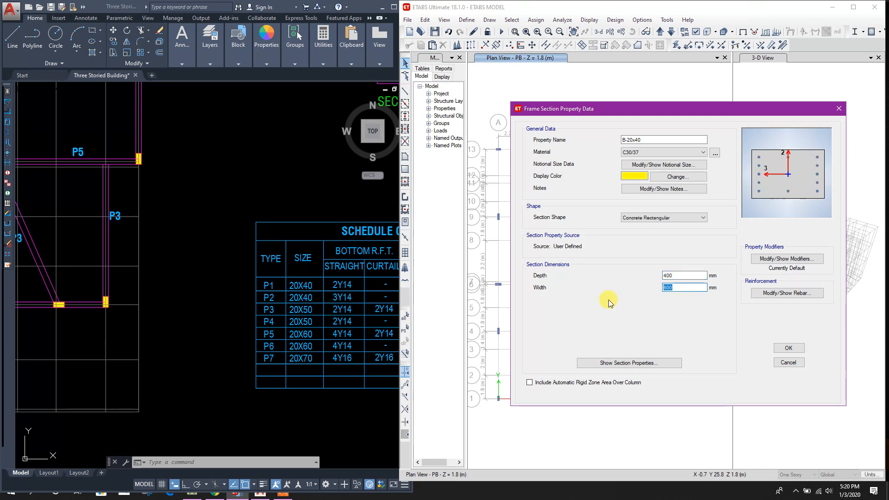
{"action": "type", "text": "200"}
{"action": "left_click", "coordinate": [669, 275]}
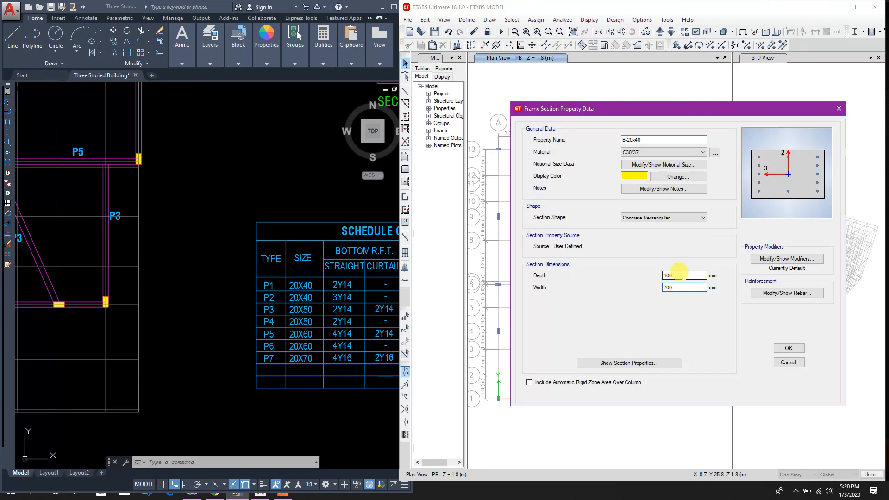
Set the section's reinforcement to M3 Design Only (Beam), with HYSD415 for both longitudinal and confinement bars.
{"action": "left_click", "coordinate": [792, 293]}
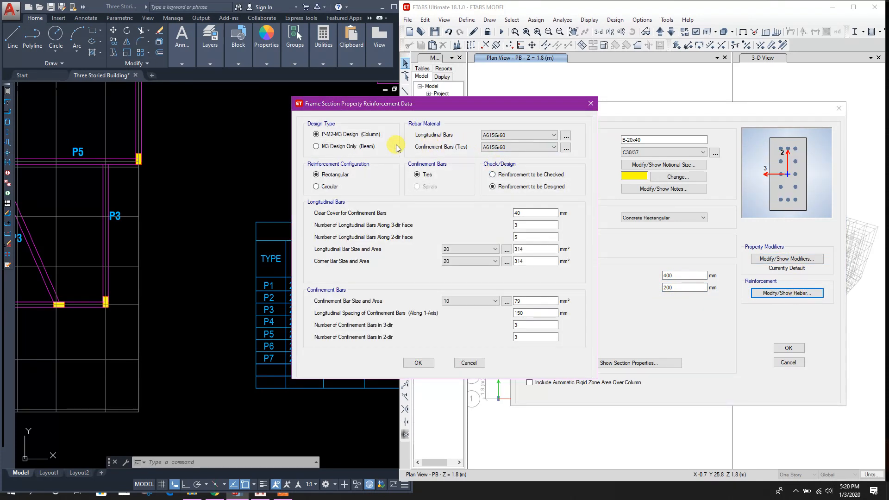
{"action": "left_click", "coordinate": [352, 147]}
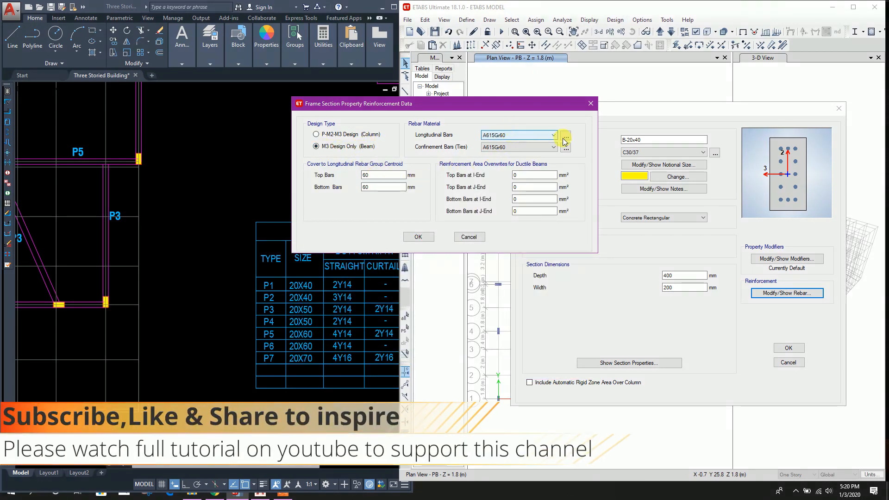
{"action": "left_click", "coordinate": [537, 135]}
{"action": "left_click", "coordinate": [533, 149]}
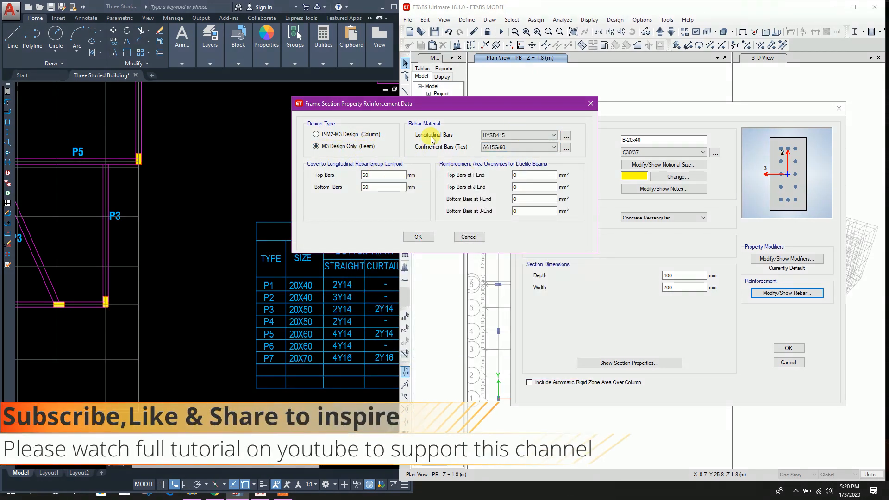
{"action": "left_click", "coordinate": [503, 147]}
{"action": "left_click", "coordinate": [503, 147]}
{"action": "left_click", "coordinate": [508, 162]}
Set the cover to the longitudinal rebar group centroid to 40 mm for both top and bottom bars.
{"action": "double_click", "coordinate": [385, 175]}
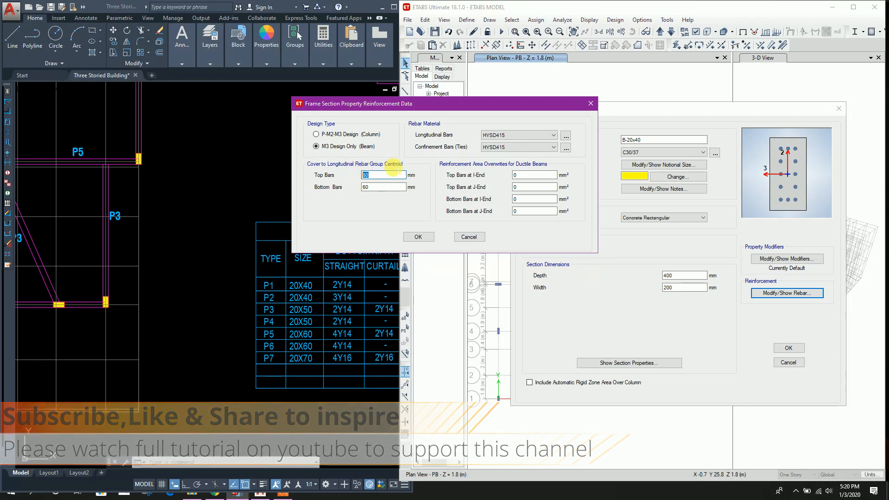
{"action": "type", "text": "40"}
{"action": "key", "text": "Tab"}
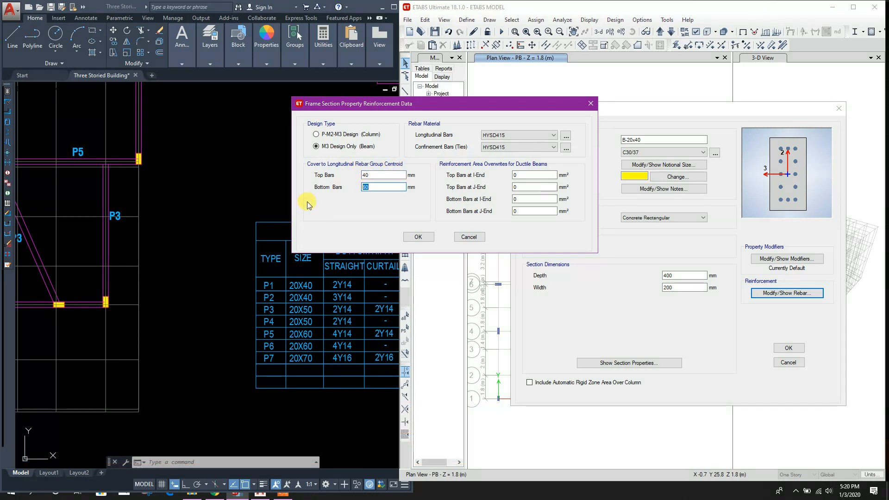
{"action": "type", "text": "40"}
{"action": "left_click", "coordinate": [389, 174]}
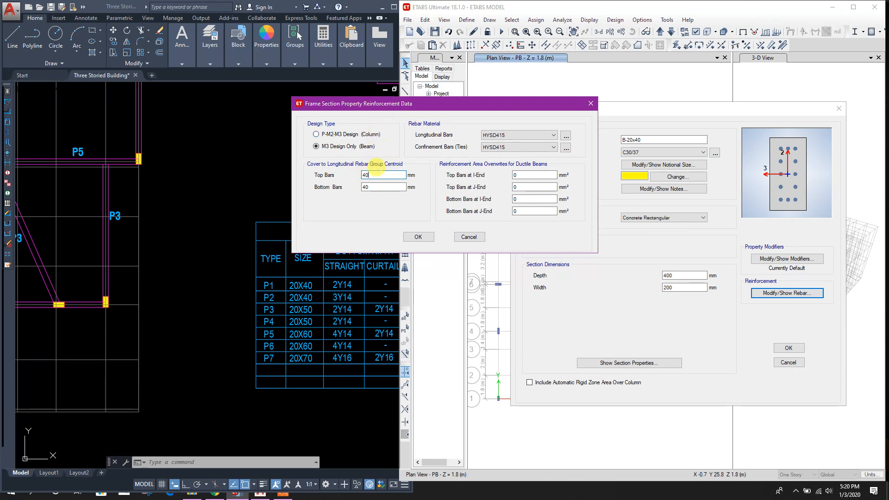
Set the cover to the rebar group centroid to 45 mm for top and bottom bars and save the B-20x40 section.
{"action": "key", "text": "Tab"}
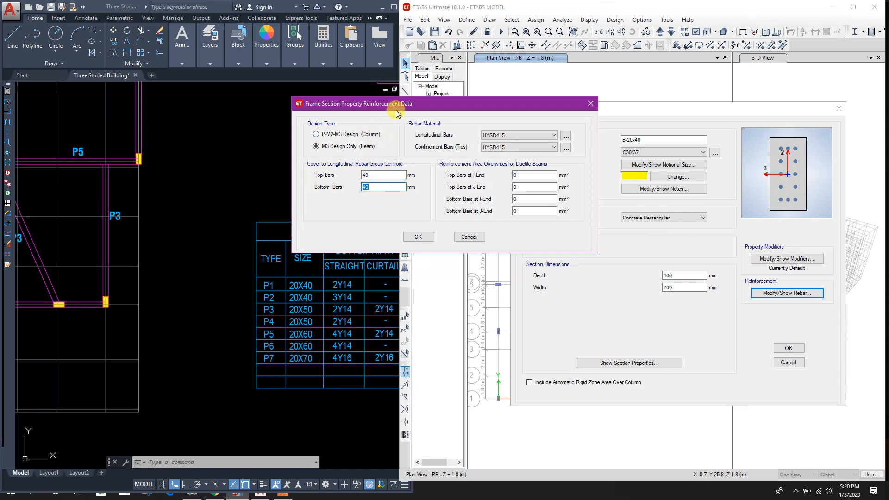
{"action": "left_click_drag", "start_coordinate": [400, 103], "coordinate": [399, 111]}
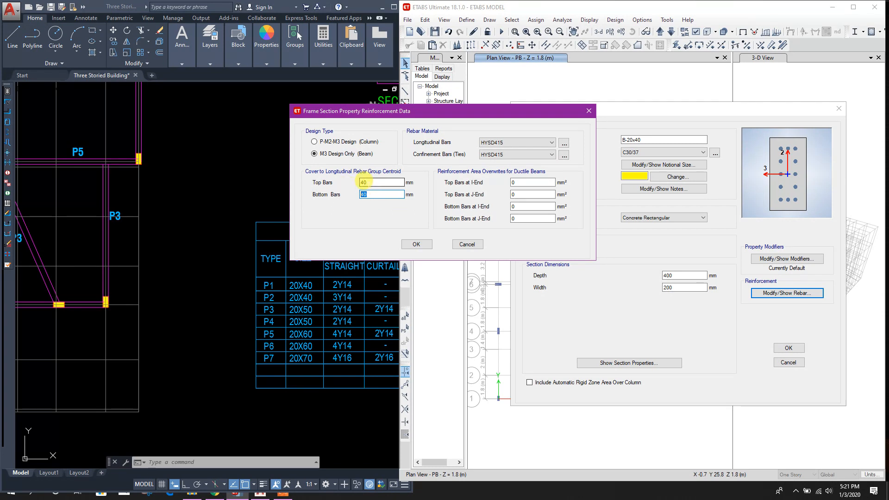
{"action": "double_click", "coordinate": [362, 182]}
{"action": "type", "text": "45"}
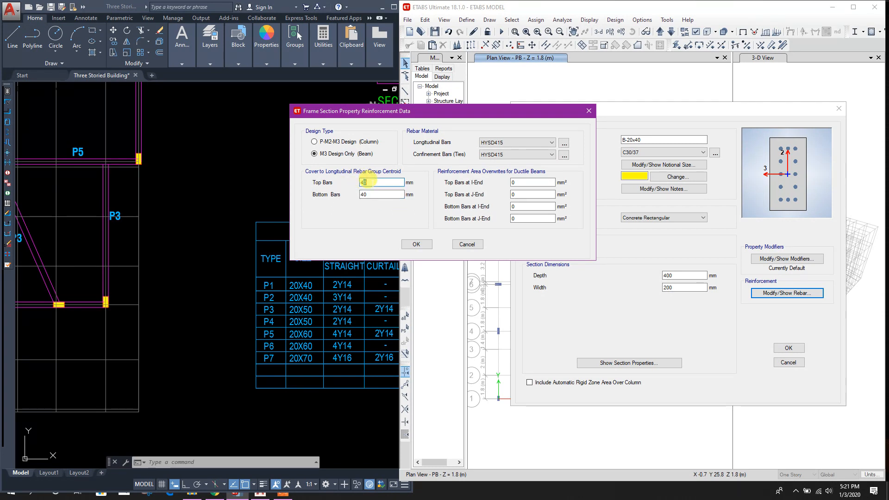
{"action": "left_click", "coordinate": [374, 193]}
{"action": "key", "text": "BackSpace"}
{"action": "type", "text": "5"}
{"action": "left_click", "coordinate": [378, 183]}
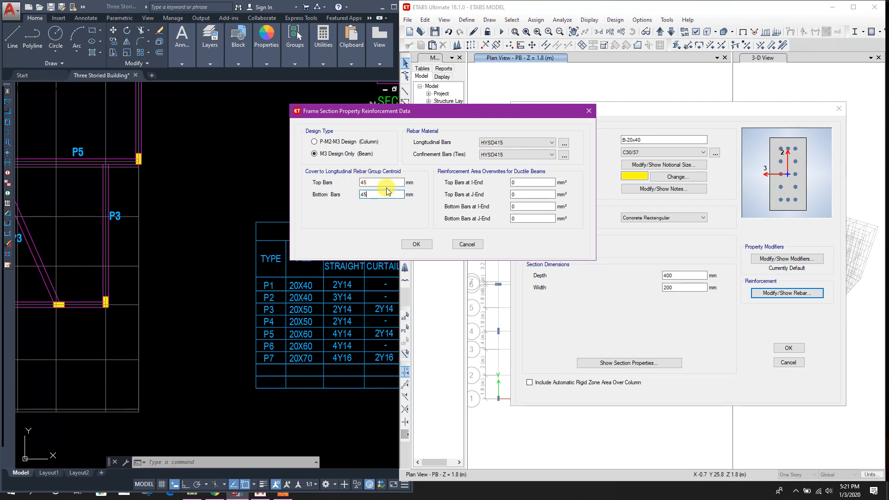
{"action": "left_click", "coordinate": [416, 245]}
{"action": "left_click", "coordinate": [787, 348]}
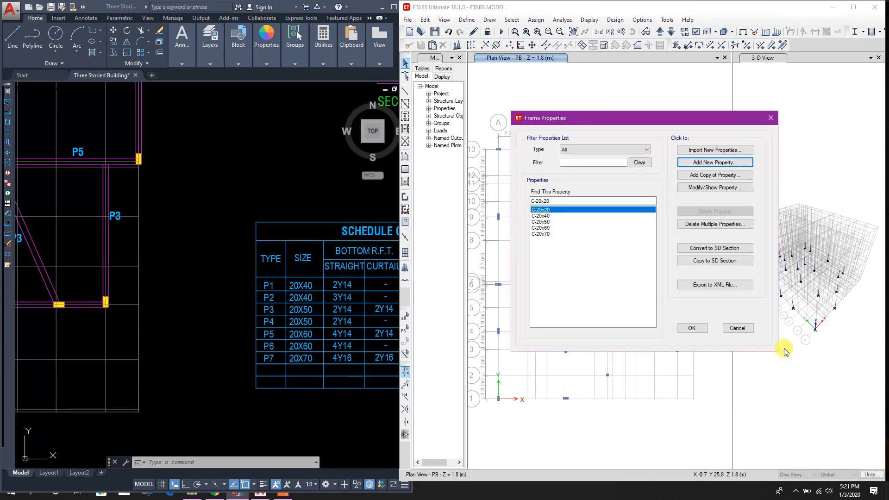
Add a copy of the B-20x40 section named B-20x50 with a depth of 500 mm.
{"action": "left_click", "coordinate": [707, 176]}
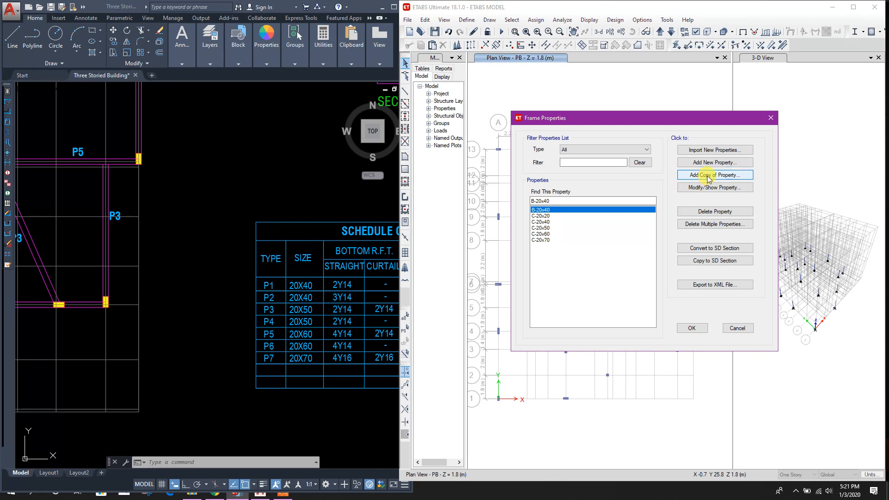
{"action": "type", "text": "b"}
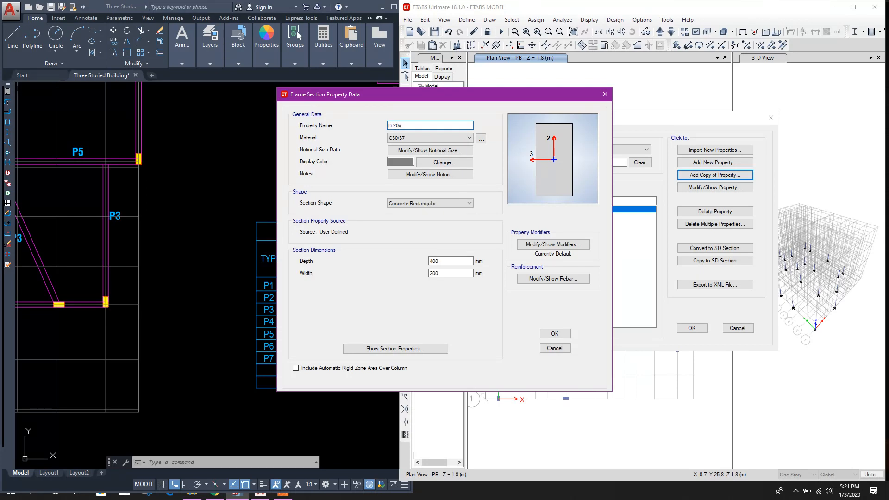
{"action": "left_click_drag", "start_coordinate": [433, 260], "coordinate": [427, 262]}
{"action": "type", "text": "5"}
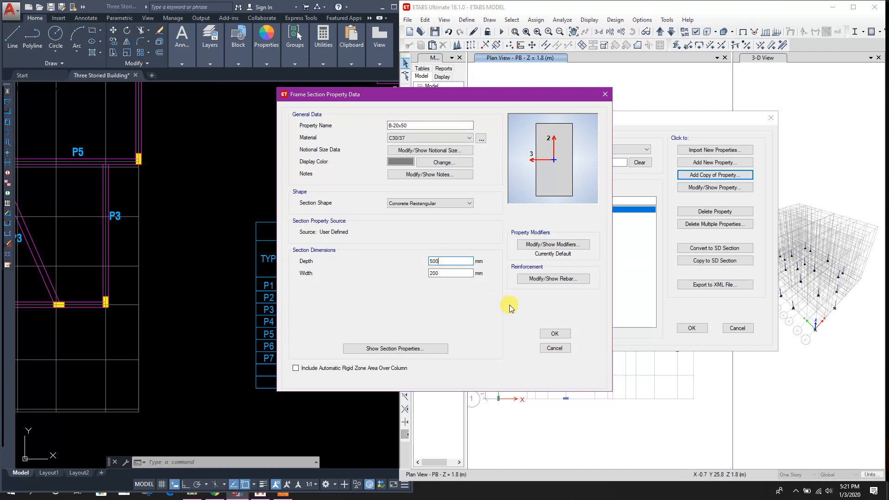
{"action": "left_click", "coordinate": [555, 333]}
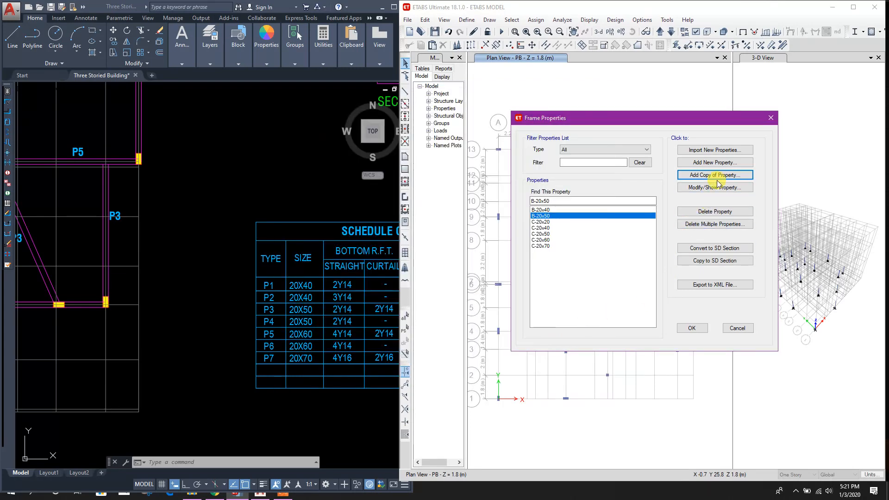
Add a copy of the B-20x50 section named B-20x60 with a depth of 600 mm.
{"action": "left_click", "coordinate": [719, 176]}
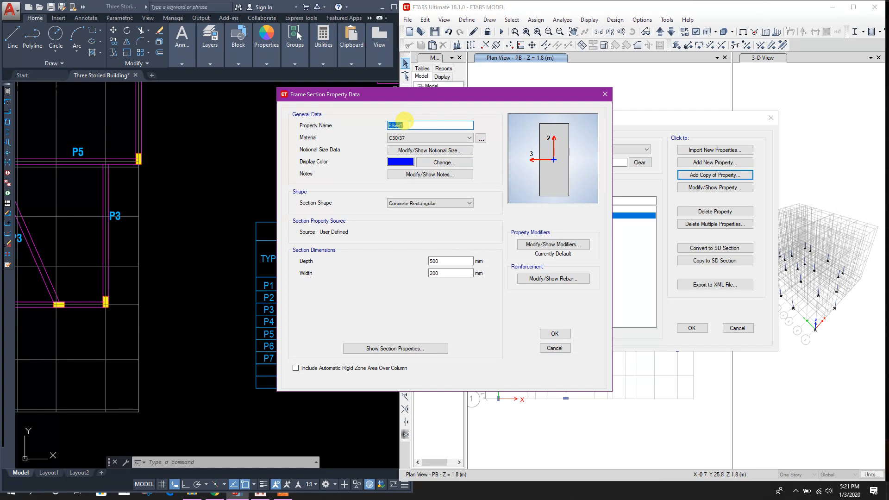
{"action": "left_click", "coordinate": [547, 346]}
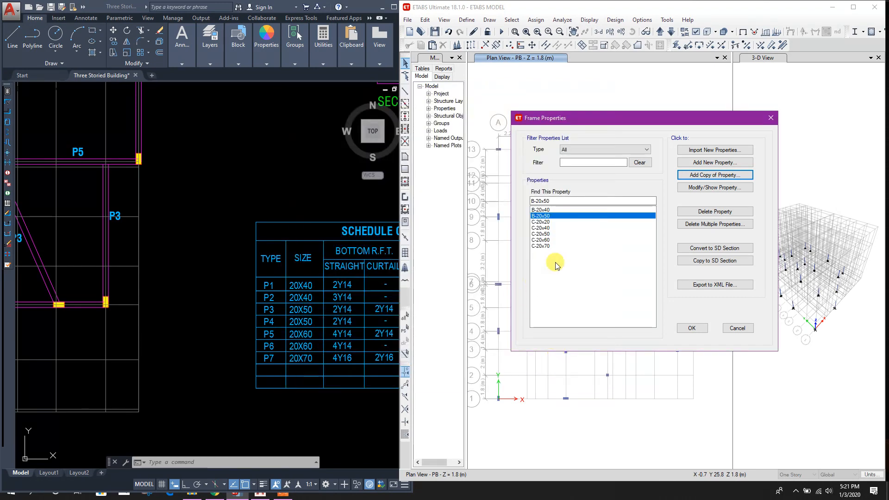
{"action": "left_click", "coordinate": [715, 187]}
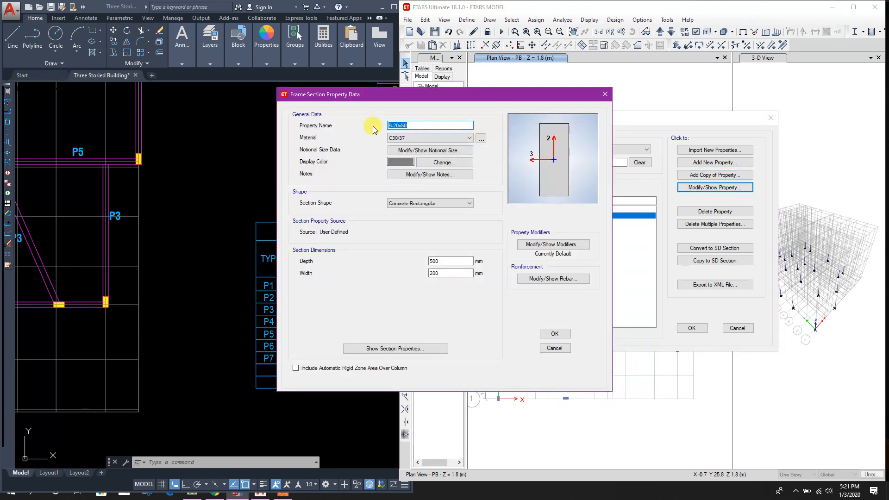
{"action": "left_click", "coordinate": [554, 333]}
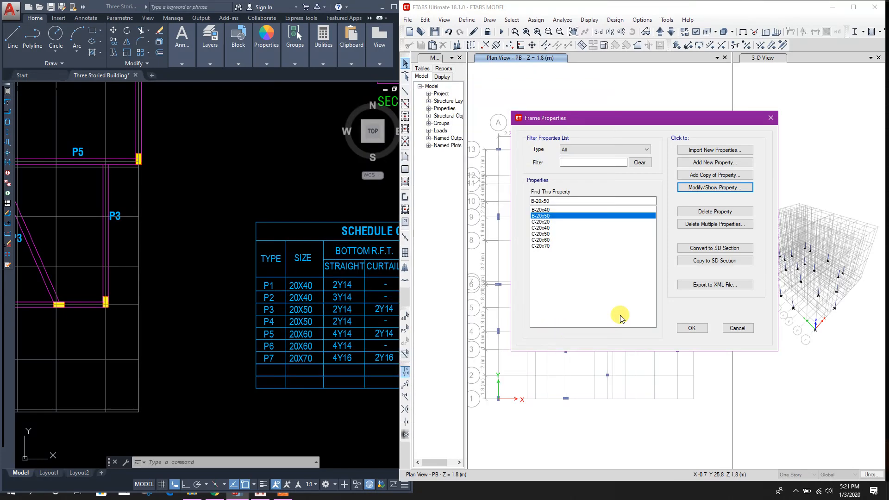
{"action": "left_click", "coordinate": [716, 175]}
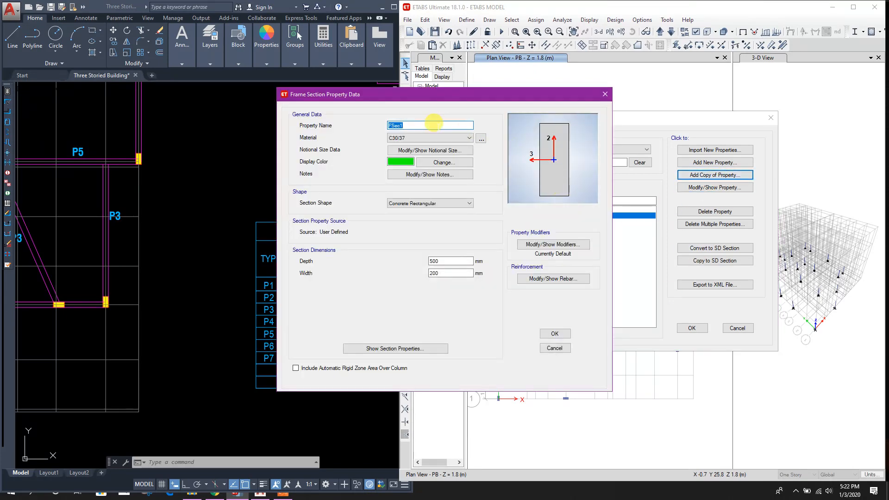
{"action": "type", "text": "B-20x50"}
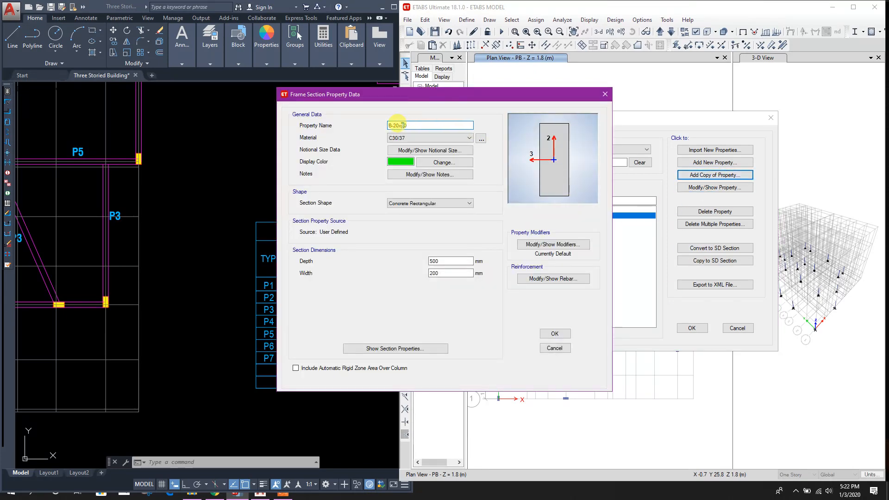
{"action": "type", "text": "6"}
{"action": "left_click", "coordinate": [430, 260]}
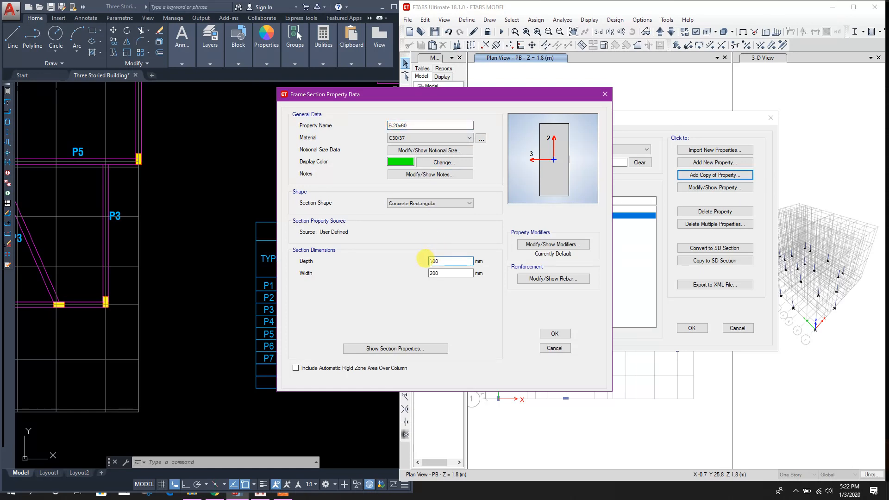
{"action": "type", "text": "6"}
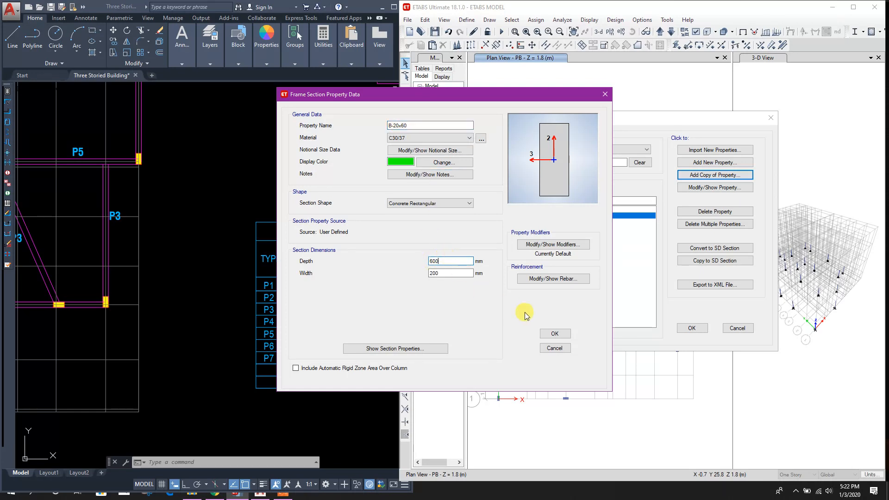
{"action": "left_click", "coordinate": [554, 333]}
Add a copy of the B-20x60 section named B-20x70 with a depth of 700 mm.
{"action": "left_click", "coordinate": [712, 176]}
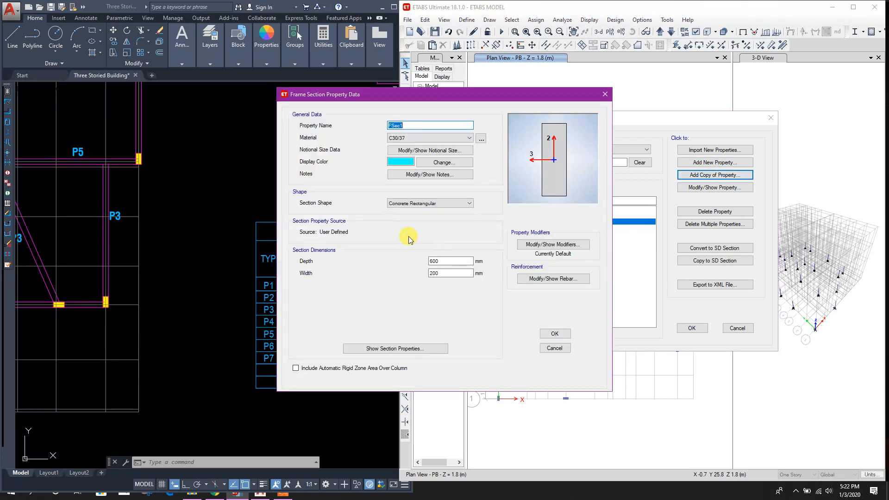
{"action": "type", "text": "B-20x50"}
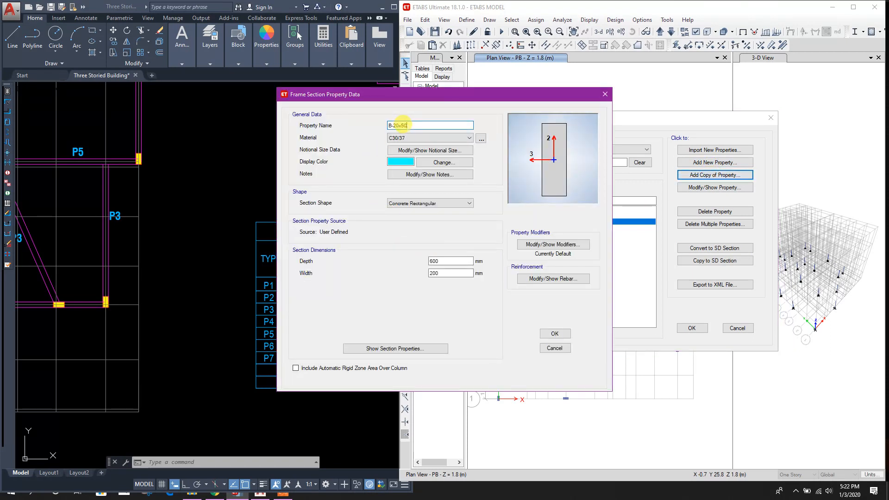
{"action": "left_click_drag", "start_coordinate": [404, 125], "coordinate": [400, 125]}
{"action": "type", "text": "7"}
{"action": "left_click_drag", "start_coordinate": [433, 259], "coordinate": [425, 257]}
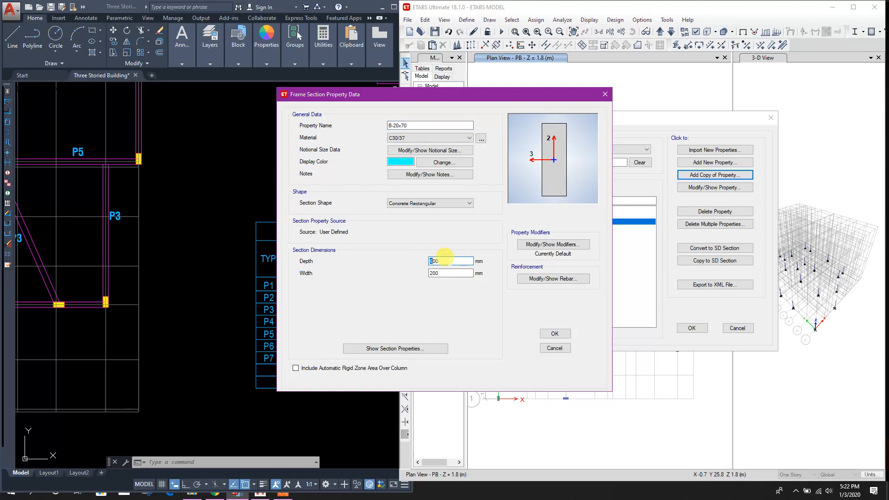
{"action": "type", "text": "7"}
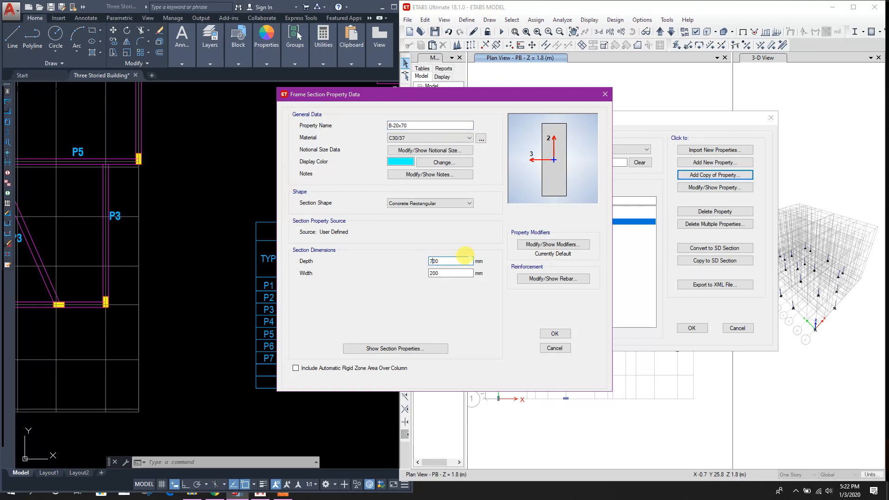
{"action": "left_click", "coordinate": [555, 333]}
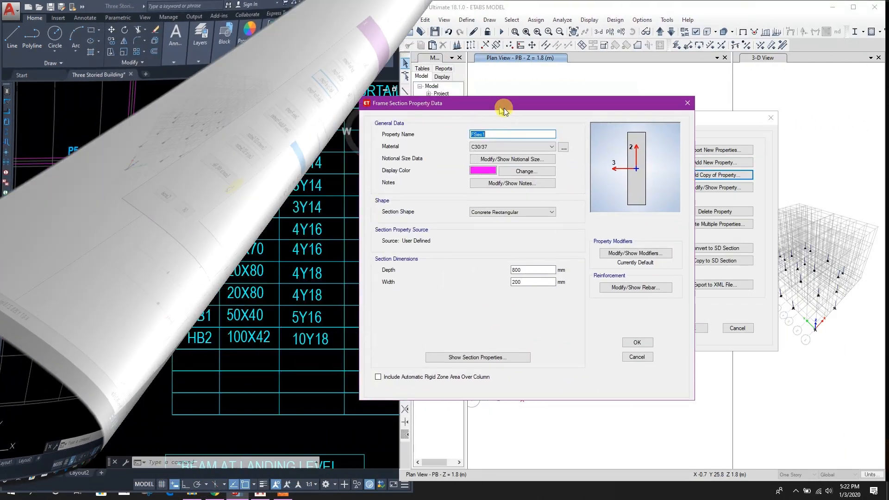
Name the copied 200 x 800 mm section HB-50x40, set its depth to 500 mm and width to 400 mm, and save it.
{"action": "type", "text": "HB-50x40"}
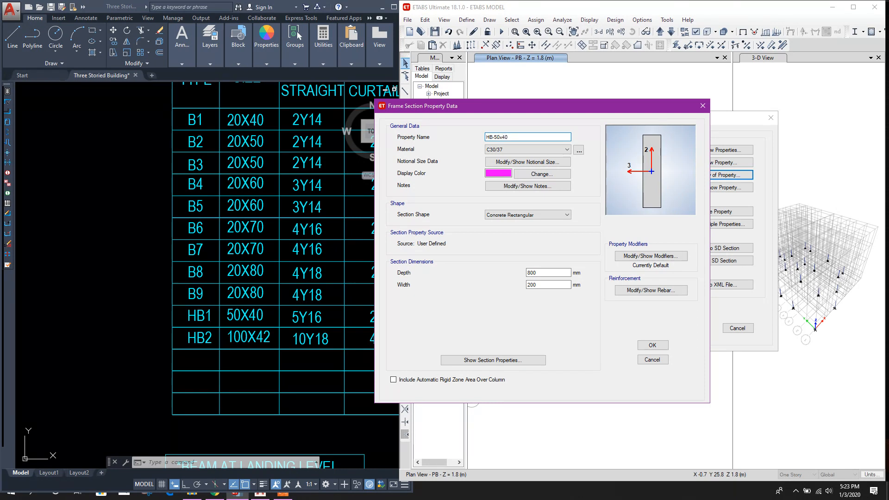
{"action": "left_click_drag", "start_coordinate": [531, 273], "coordinate": [522, 277]}
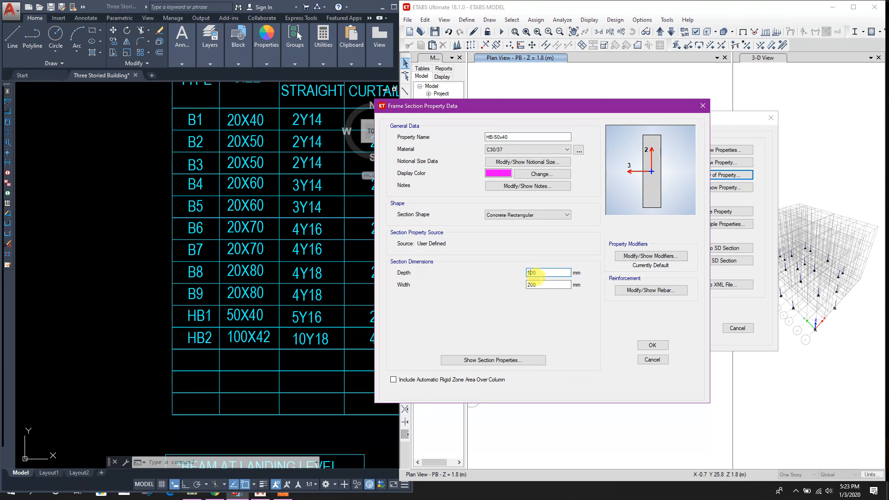
{"action": "type", "text": "5"}
{"action": "left_click_drag", "start_coordinate": [532, 285], "coordinate": [527, 284]}
{"action": "type", "text": "4"}
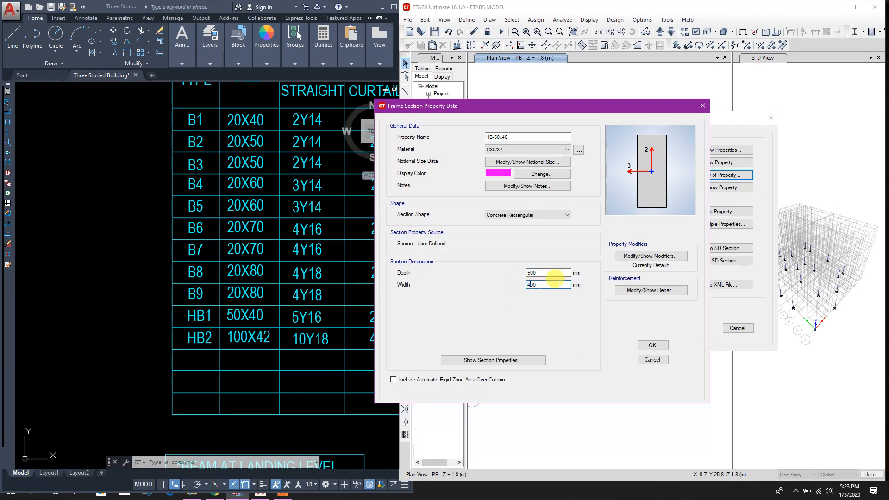
{"action": "left_click", "coordinate": [550, 273]}
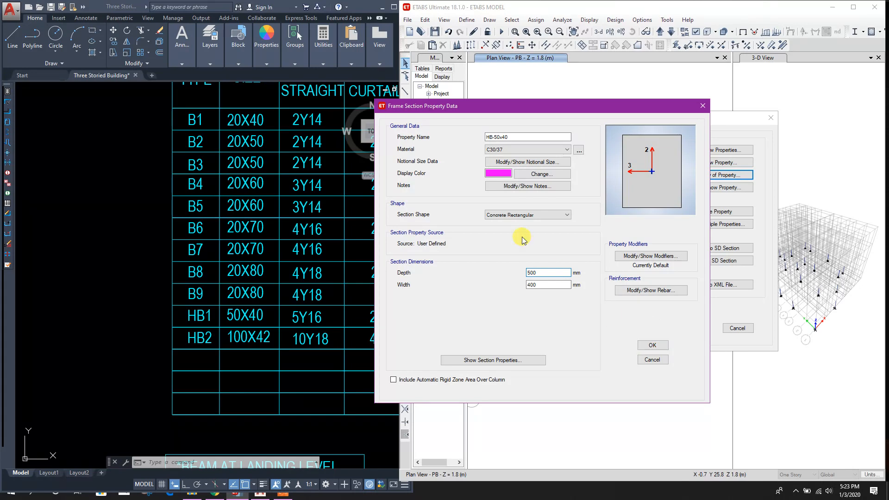
{"action": "left_click_drag", "start_coordinate": [514, 137], "coordinate": [489, 151]}
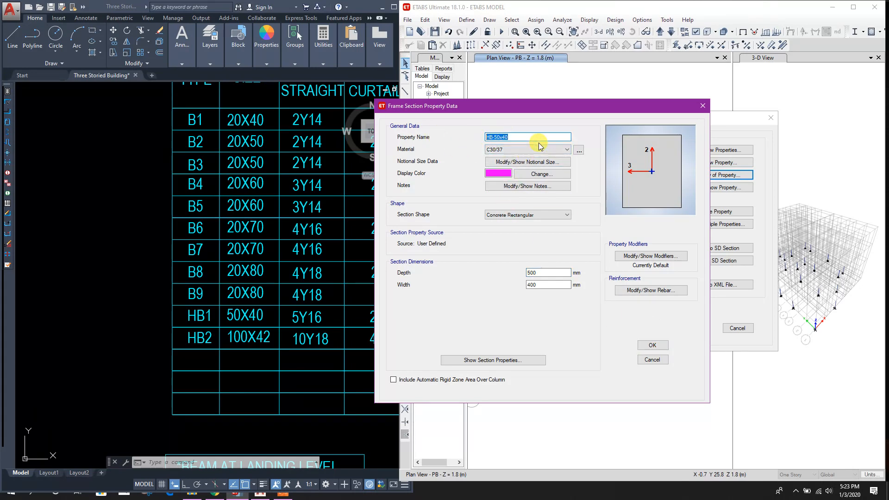
{"action": "left_click", "coordinate": [652, 345]}
Start a copy of the HB-50x40 section and name it HB-100x40.
{"action": "left_click", "coordinate": [623, 270]}
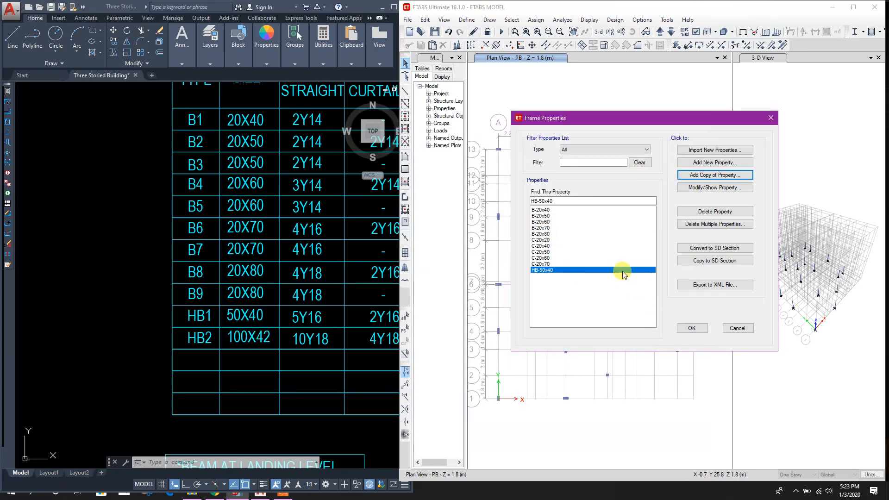
{"action": "left_click", "coordinate": [711, 188]}
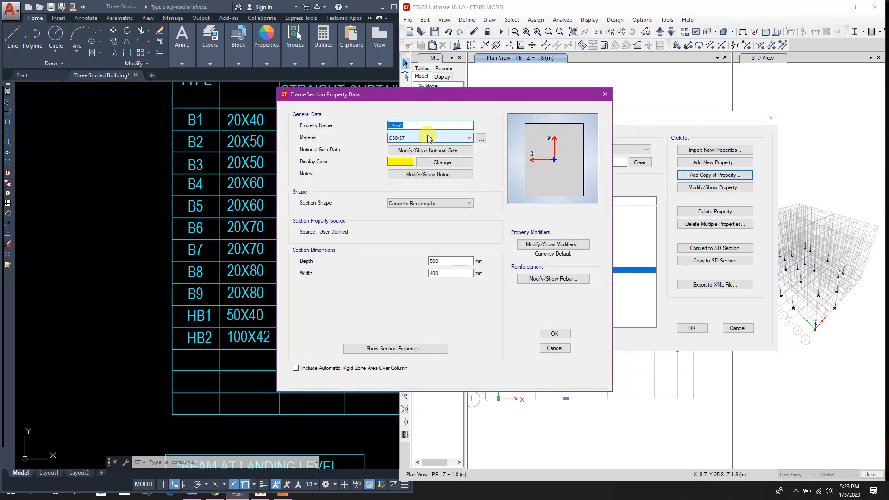
{"action": "double_click", "coordinate": [397, 125]}
{"action": "left_click_drag", "start_coordinate": [392, 123], "coordinate": [395, 124]}
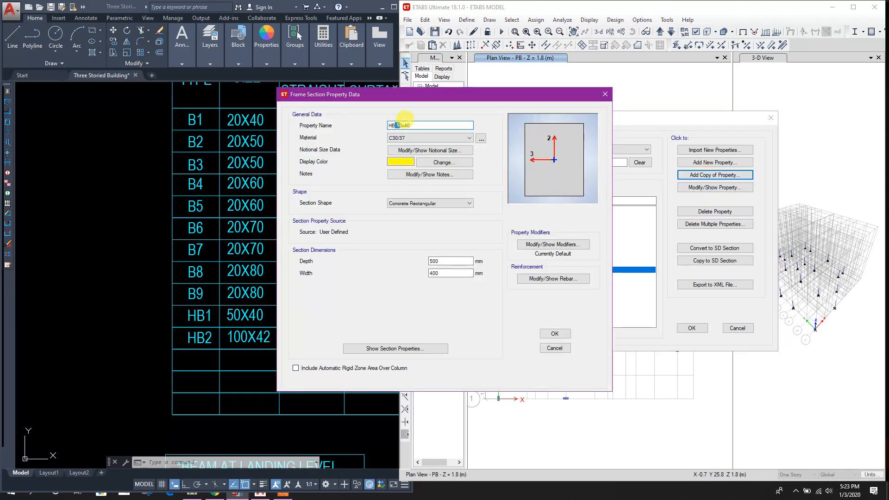
{"action": "left_click", "coordinate": [398, 125]}
{"action": "key", "text": "BackSpace"}
{"action": "type", "text": "10"}
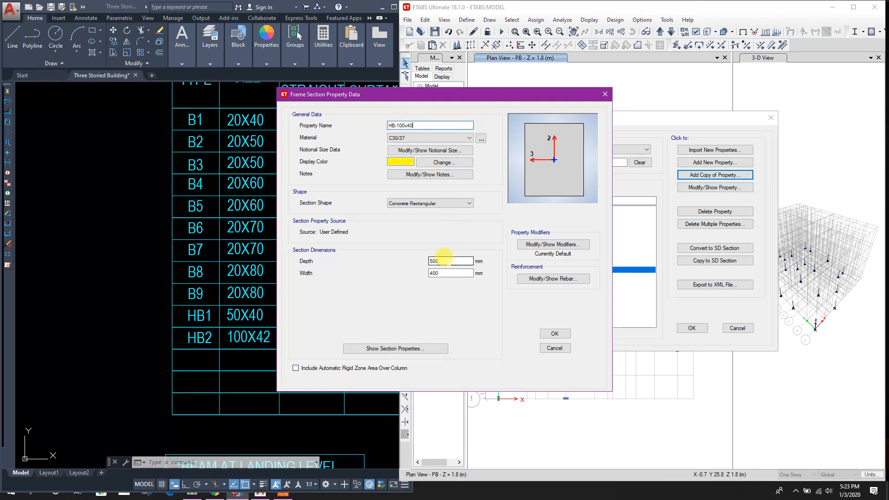
Enter a depth of 1000 mm and a width of 420 mm for the HB-100x40 section.
{"action": "left_click_drag", "start_coordinate": [438, 259], "coordinate": [419, 261]}
{"action": "type", "text": "1000"}
{"action": "key", "text": "Tab"}
{"action": "type", "text": "420"}
Set the HB-100x40 section's depth to 420 mm and its width to 1000 mm, and save the section.
{"action": "left_click", "coordinate": [457, 261]}
{"action": "double_click", "coordinate": [462, 260]}
{"action": "type", "text": "420"}
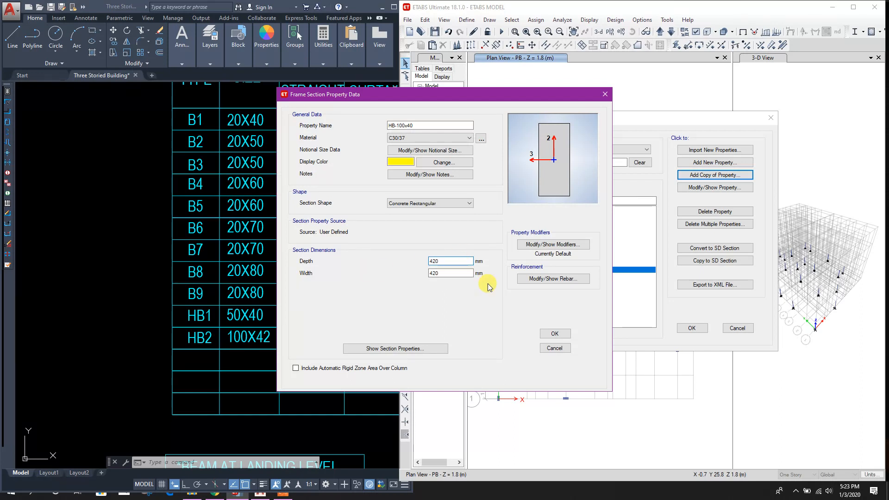
{"action": "double_click", "coordinate": [459, 273]}
{"action": "type", "text": "10"}
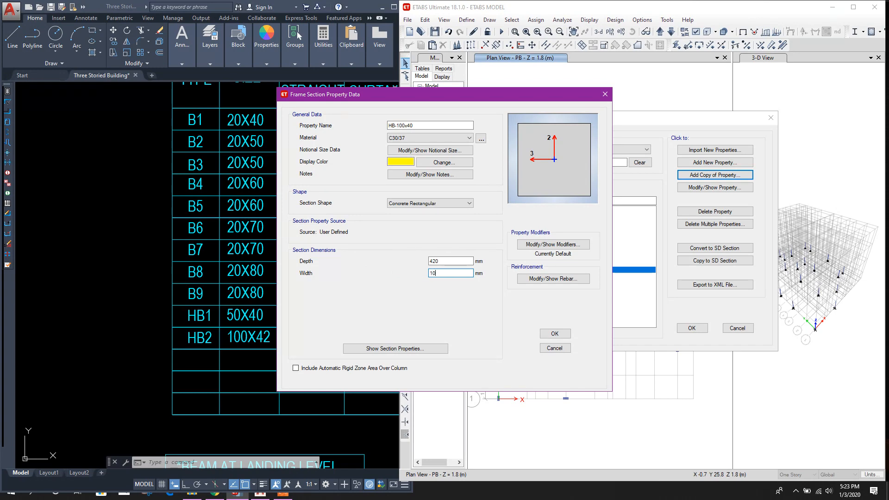
{"action": "type", "text": "0x40"}
{"action": "left_click", "coordinate": [436, 260]}
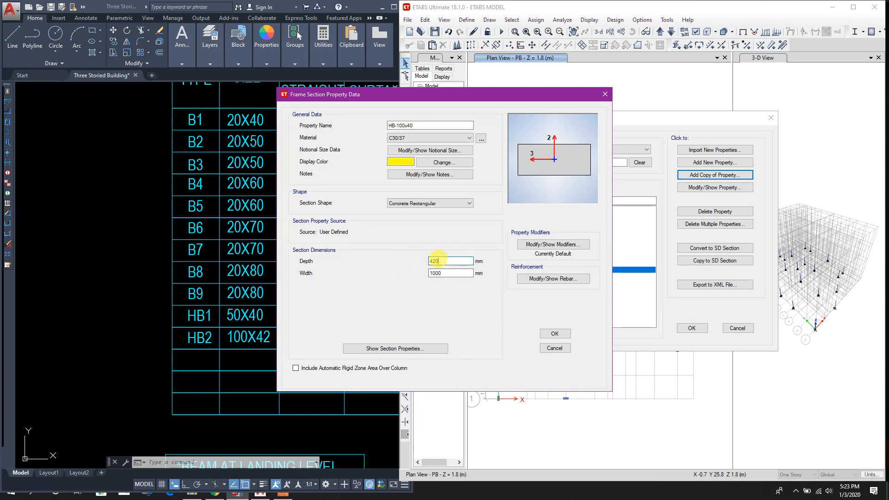
{"action": "left_click", "coordinate": [554, 333]}
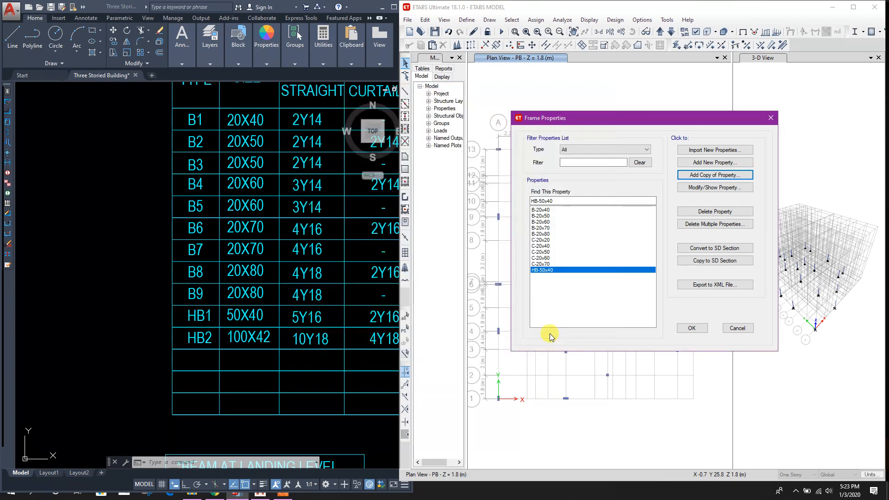
Set the HB-50x40 section's depth to 400 mm and width to 500 mm, save it and close the frame section definitions.
{"action": "left_click", "coordinate": [542, 270]}
{"action": "left_click", "coordinate": [715, 187]}
{"action": "double_click", "coordinate": [435, 261]}
{"action": "type", "text": "400"}
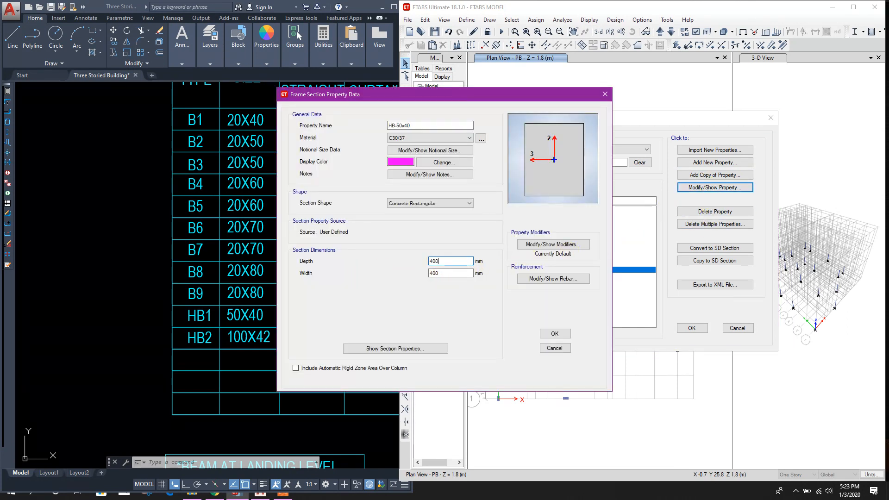
{"action": "type", "text": "500"}
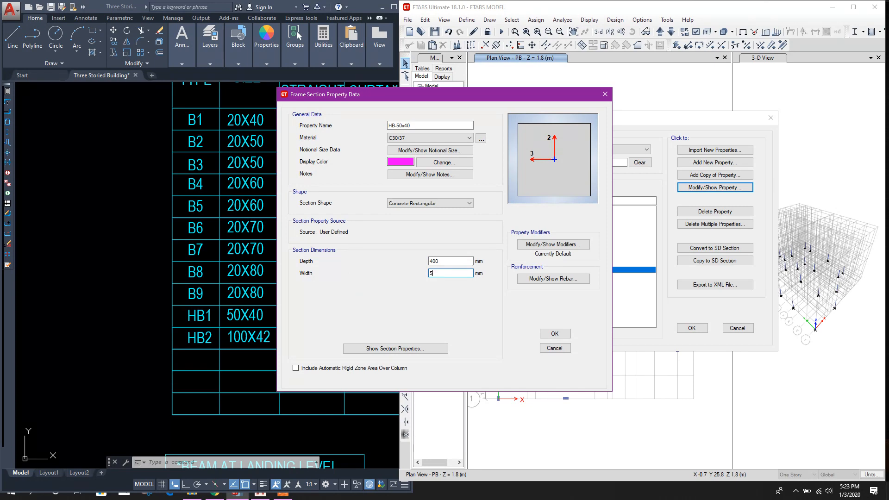
{"action": "left_click", "coordinate": [449, 261]}
{"action": "left_click", "coordinate": [555, 333]}
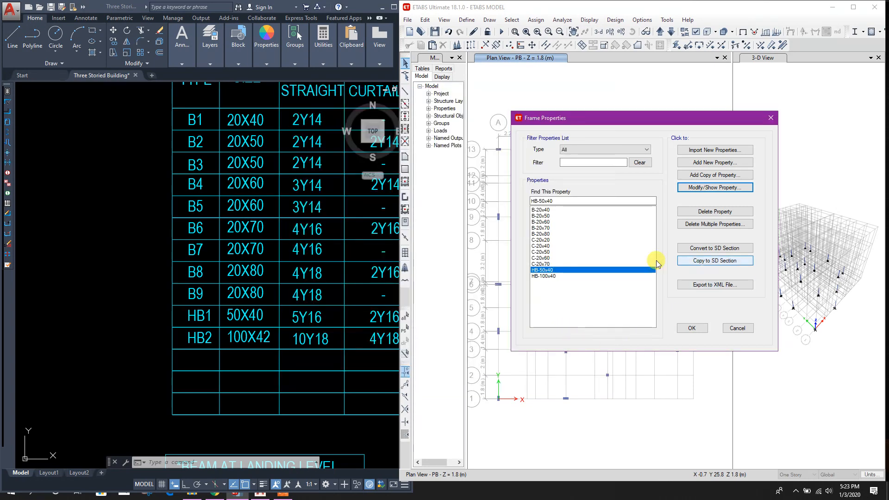
{"action": "left_click", "coordinate": [685, 327]}
Bring the plinth beam layout into view in AutoCAD, then start drawing beams in ETABS with the B-20x40 section.
{"action": "left_click", "coordinate": [350, 267]}
{"action": "scroll", "coordinate": [258, 258], "scroll_direction": "down", "scroll_amount": 5}
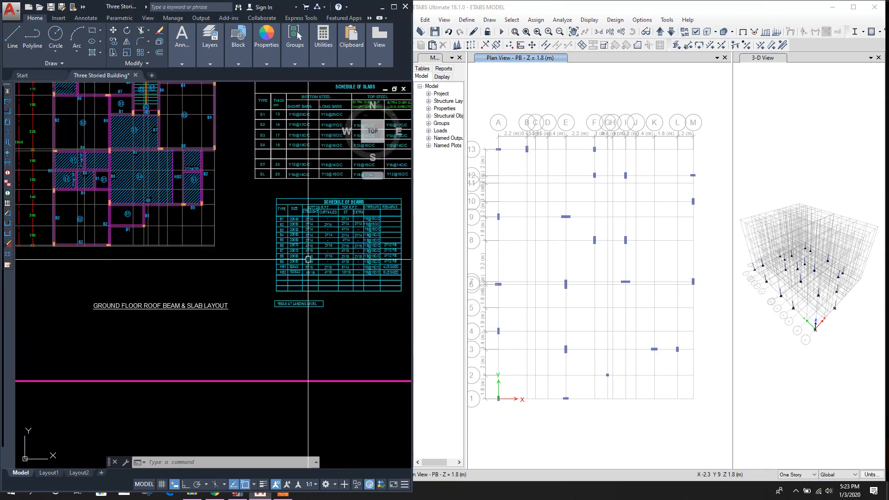
{"action": "scroll", "coordinate": [300, 316], "scroll_direction": "down", "scroll_amount": 2}
{"action": "scroll", "coordinate": [74, 282], "scroll_direction": "up", "scroll_amount": 3}
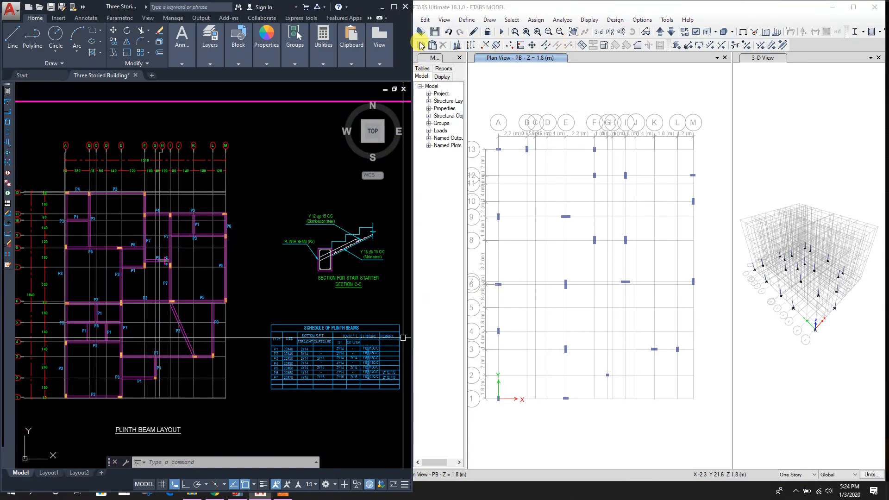
{"action": "left_click_drag", "start_coordinate": [411, 57], "coordinate": [397, 57]}
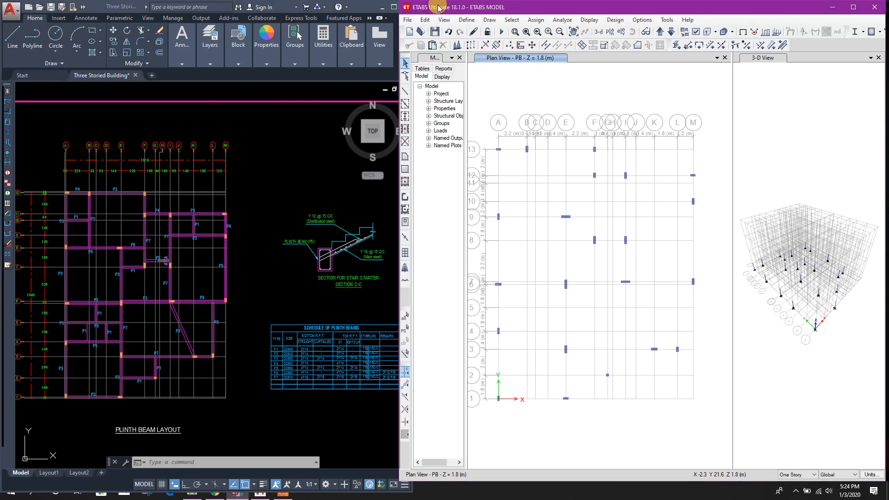
{"action": "left_click", "coordinate": [406, 96]}
{"action": "left_click", "coordinate": [456, 390]}
{"action": "left_click", "coordinate": [460, 389]}
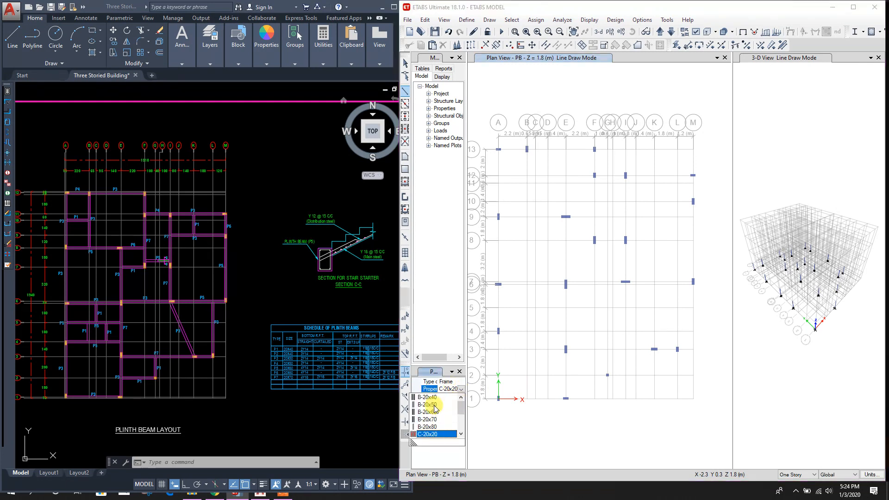
{"action": "left_click", "coordinate": [433, 400]}
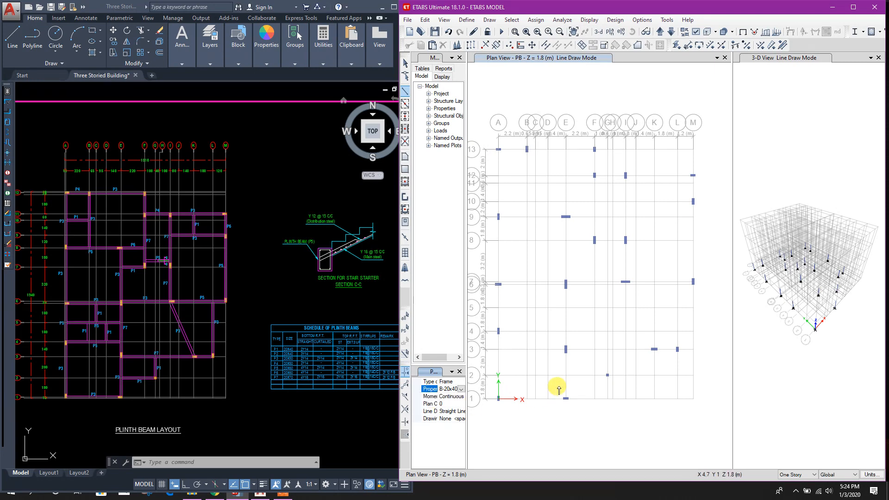
Check the P1 beam locations in AutoCAD's plinth beam layout and start the first B-20x40 beam at grid point A-11 in ETABS.
{"action": "left_click", "coordinate": [77, 230]}
{"action": "middle_click_drag", "start_coordinate": [77, 230], "coordinate": [97, 230]}
{"action": "scroll", "coordinate": [315, 356], "scroll_direction": "up", "scroll_amount": 2}
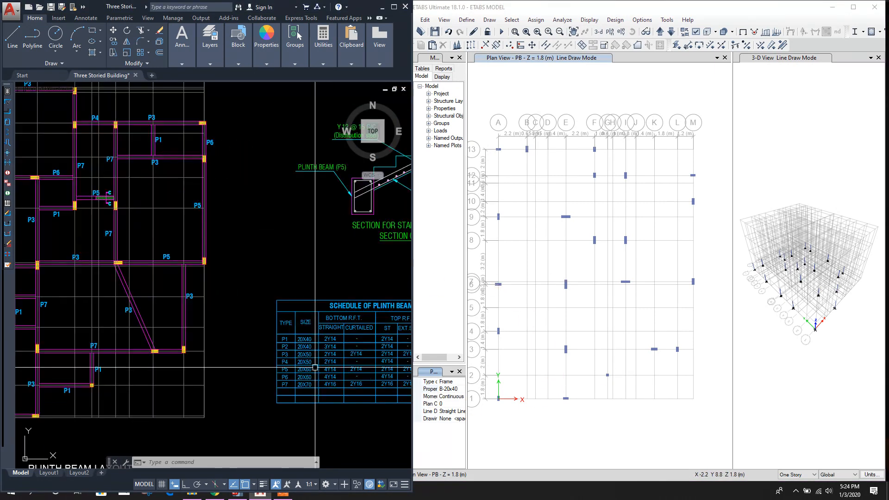
{"action": "scroll", "coordinate": [316, 356], "scroll_direction": "down", "scroll_amount": 1}
{"action": "mouse_move", "coordinate": [117, 233]}
{"action": "middle_mouse_down"}
{"action": "mouse_move", "coordinate": [212, 252]}
{"action": "mouse_move", "coordinate": [171, 257]}
{"action": "middle_mouse_up"}
{"action": "scroll", "coordinate": [213, 252], "scroll_direction": "up", "scroll_amount": 1}
{"action": "scroll", "coordinate": [183, 260], "scroll_direction": "down", "scroll_amount": 1}
{"action": "scroll", "coordinate": [149, 255], "scroll_direction": "up", "scroll_amount": 2}
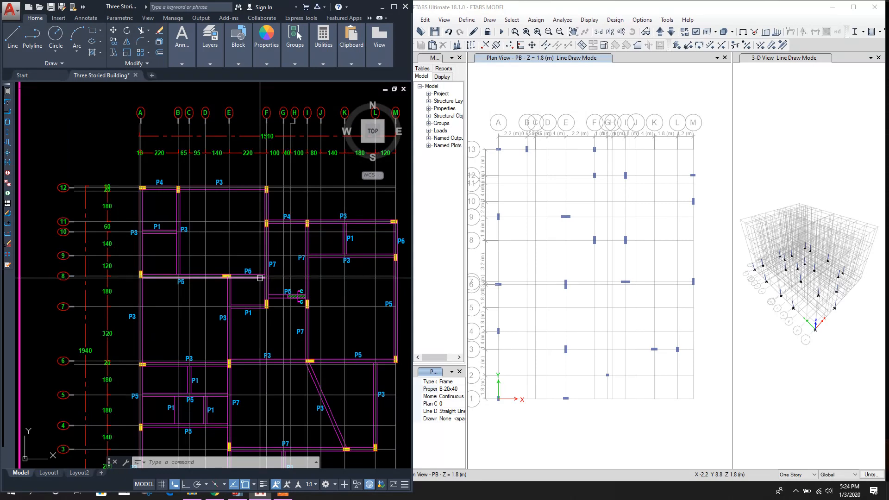
{"action": "left_click", "coordinate": [433, 8]}
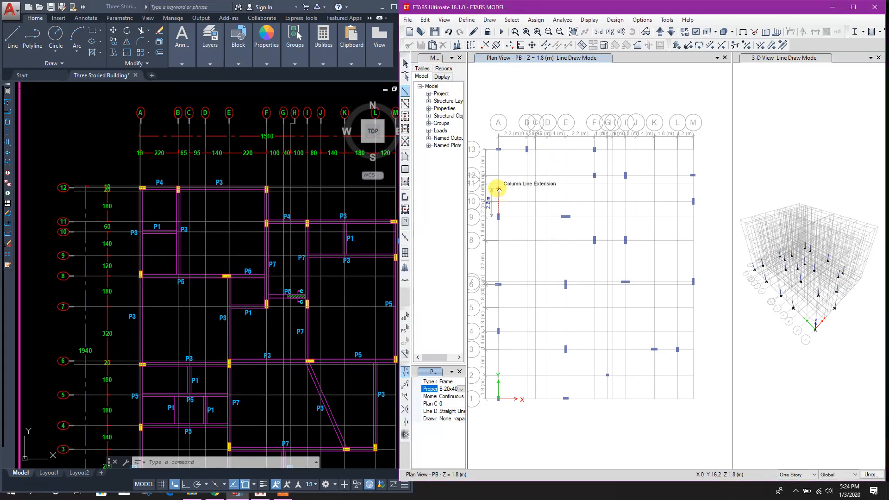
{"action": "left_click", "coordinate": [501, 184]}
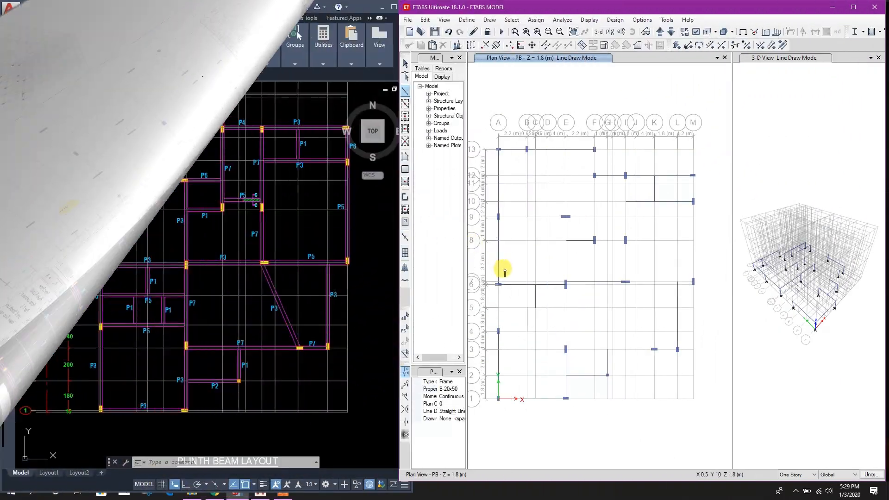
Draw the B-20x60 plinth beams from grid A to grid E along grid lines 4, 5 and 9.
{"action": "left_click", "coordinate": [454, 389]}
{"action": "left_click", "coordinate": [434, 413]}
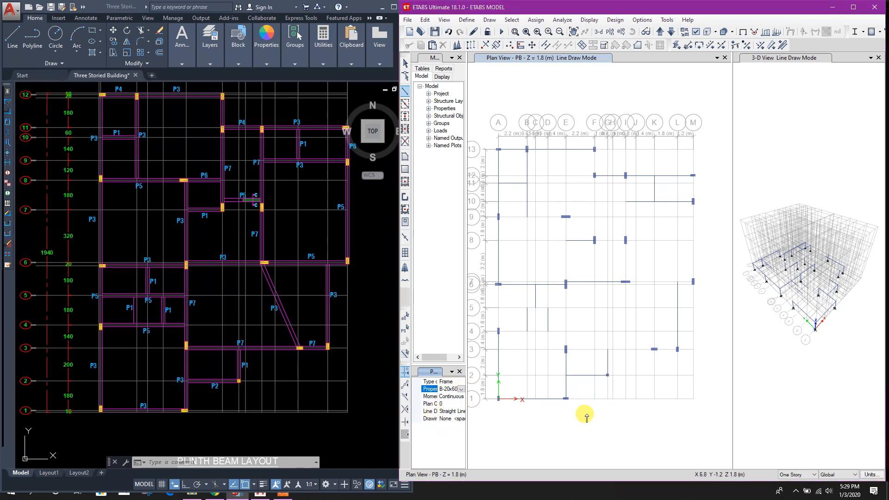
{"action": "left_click", "coordinate": [499, 331]}
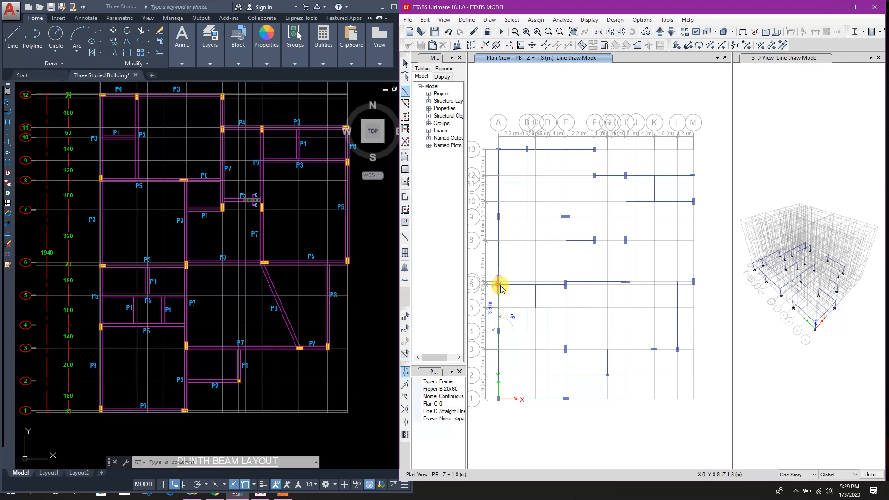
{"action": "left_click", "coordinate": [565, 331]}
{"action": "right_click", "coordinate": [578, 340]}
{"action": "left_click", "coordinate": [499, 307]}
{"action": "left_click", "coordinate": [566, 308]}
{"action": "right_click", "coordinate": [624, 346]}
{"action": "left_click", "coordinate": [499, 217]}
{"action": "left_click", "coordinate": [566, 216]}
{"action": "right_click", "coordinate": [662, 248]}
Draw the B-20x60 plinth beam along grid line 7 from the column at grid I to grid M.
{"action": "left_click", "coordinate": [228, 116]}
{"action": "right_click", "coordinate": [274, 187]}
{"action": "left_click", "coordinate": [292, 185]}
{"action": "left_click", "coordinate": [610, 297]}
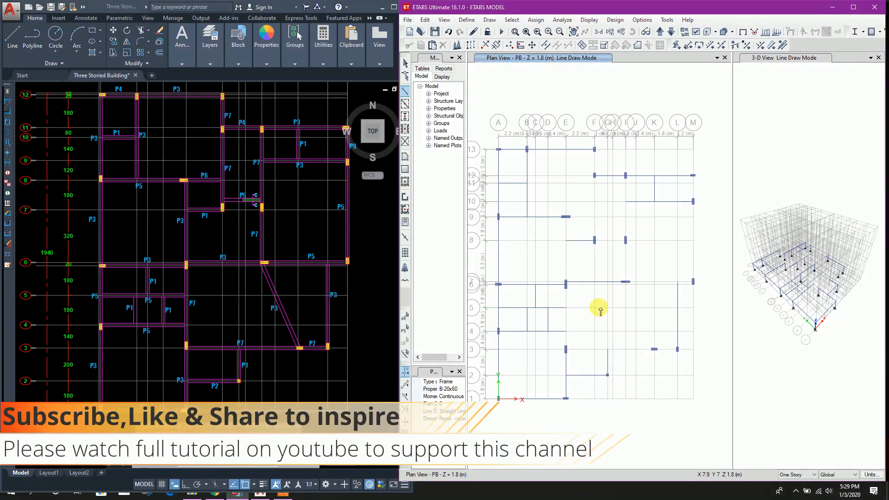
{"action": "left_click", "coordinate": [625, 283]}
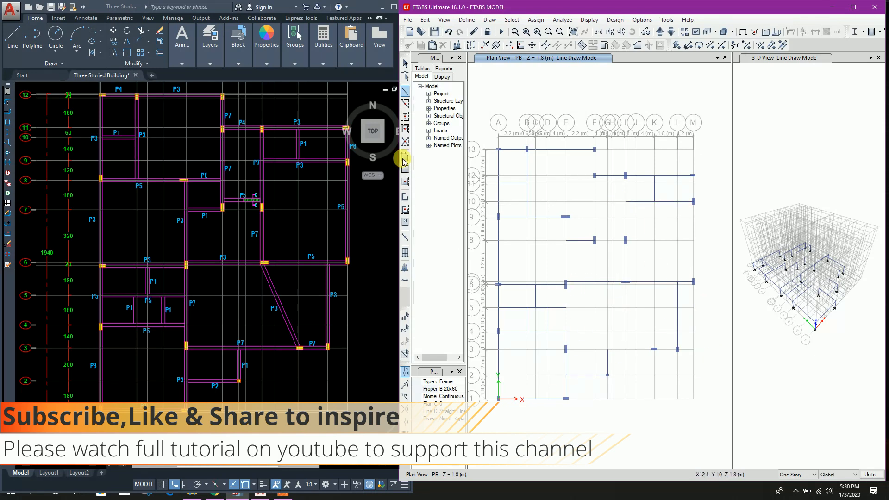
Draw the B-20x70 plinth beams along grid I from line 7 to 12 and along grid F from line 8 to 13.
{"action": "left_click", "coordinate": [625, 175]}
{"action": "right_click", "coordinate": [625, 175]}
{"action": "left_click", "coordinate": [595, 241]}
{"action": "left_click", "coordinate": [594, 175]}
{"action": "left_click", "coordinate": [594, 149]}
{"action": "right_click", "coordinate": [594, 149]}
Draw the B-20x70 plinth beams along grid line 3 from grid E through K to L.
{"action": "left_click", "coordinate": [607, 375]}
{"action": "right_click", "coordinate": [638, 309]}
{"action": "left_click", "coordinate": [566, 349]}
{"action": "left_click", "coordinate": [654, 349]}
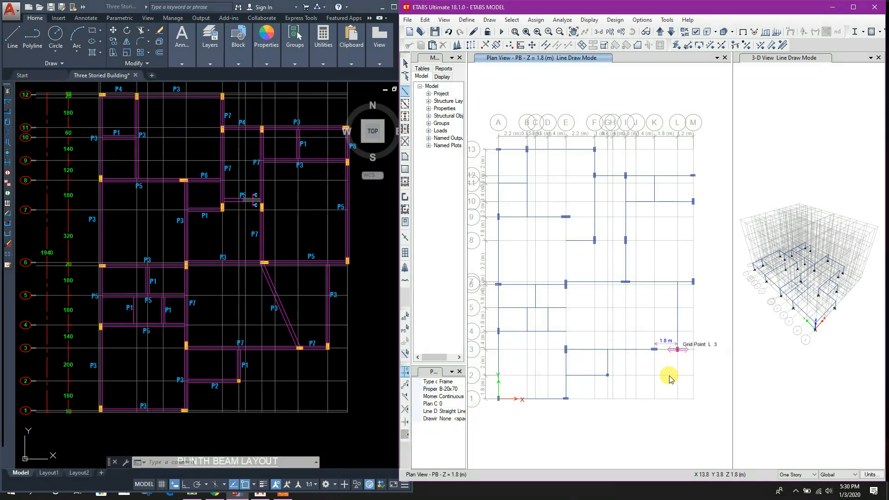
{"action": "scroll", "coordinate": [566, 291], "scroll_direction": "up", "scroll_amount": 3}
{"action": "left_click", "coordinate": [566, 266]}
{"action": "right_click", "coordinate": [566, 266]}
{"action": "scroll", "coordinate": [602, 317], "scroll_direction": "down", "scroll_amount": 3}
Draw the P3 plinth beam along grid E between grid lines 7 and 9.
{"action": "left_click", "coordinate": [458, 389]}
{"action": "left_click", "coordinate": [589, 299]}
{"action": "scroll", "coordinate": [588, 275], "scroll_direction": "up", "scroll_amount": 3}
{"action": "left_click", "coordinate": [591, 153]}
{"action": "right_click", "coordinate": [591, 153]}
{"action": "scroll", "coordinate": [594, 268], "scroll_direction": "down", "scroll_amount": 3}
Draw B-20x60 plinth beams on grid line 9 from E to F and along grid M from line 7 through 10 to 12.
{"action": "left_click", "coordinate": [463, 388]}
{"action": "left_click", "coordinate": [593, 226]}
{"action": "left_click", "coordinate": [621, 226]}
{"action": "right_click", "coordinate": [595, 246]}
{"action": "middle_click_drag", "start_coordinate": [690, 309], "coordinate": [627, 335]}
{"action": "left_click", "coordinate": [657, 318]}
{"action": "left_click", "coordinate": [657, 238]}
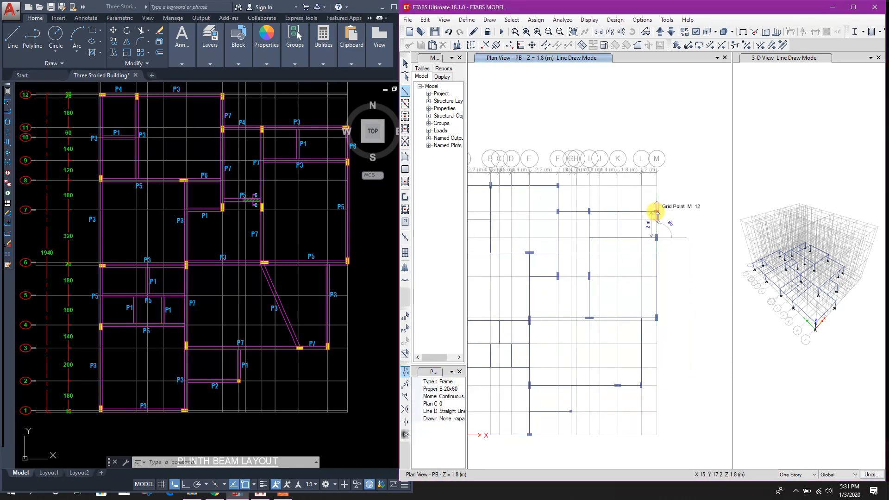
{"action": "left_click", "coordinate": [656, 211]}
{"action": "right_click", "coordinate": [657, 211]}
Draw the B-20x60 stair plinth beam along grid line 8 between the columns at grids F and I.
{"action": "scroll", "coordinate": [659, 246], "scroll_direction": "up", "scroll_amount": 3}
{"action": "scroll", "coordinate": [659, 246], "scroll_direction": "down", "scroll_amount": 3}
{"action": "middle_click_drag", "start_coordinate": [650, 284], "coordinate": [613, 291]}
{"action": "middle_click_drag", "start_coordinate": [239, 224], "coordinate": [238, 236]}
{"action": "left_click", "coordinate": [592, 226]}
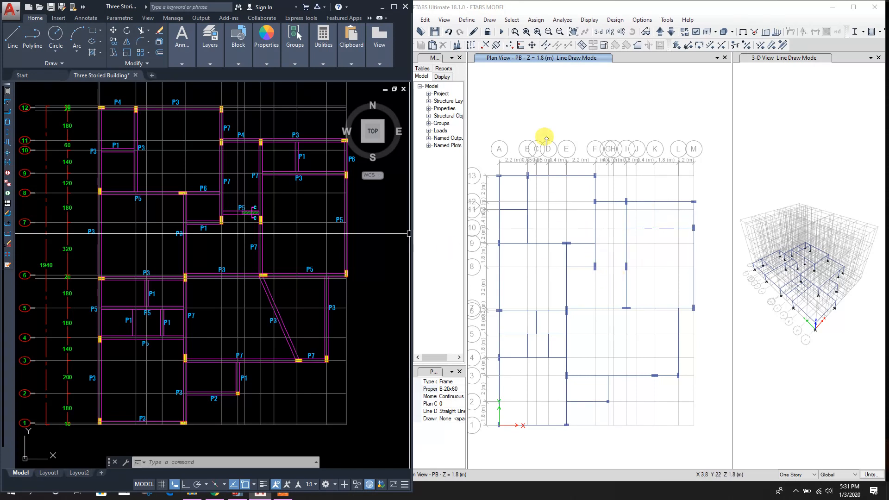
{"action": "scroll", "coordinate": [589, 302], "scroll_direction": "up", "scroll_amount": 3}
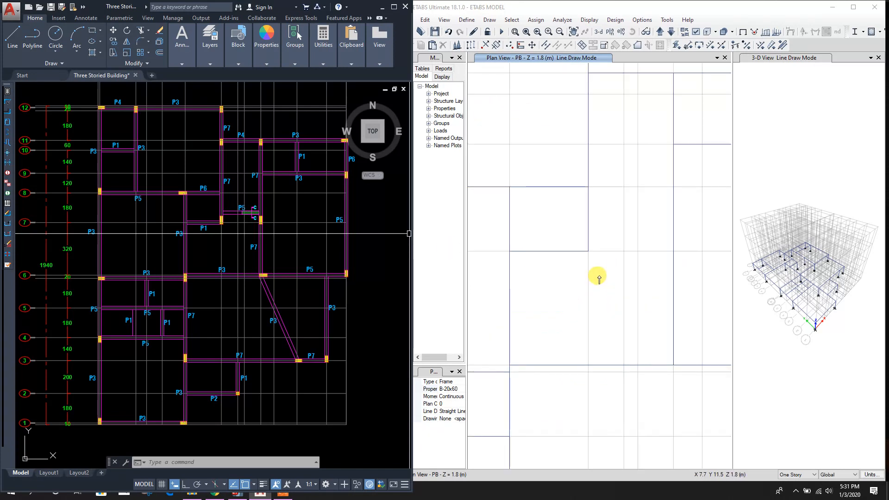
{"action": "left_click", "coordinate": [588, 253]}
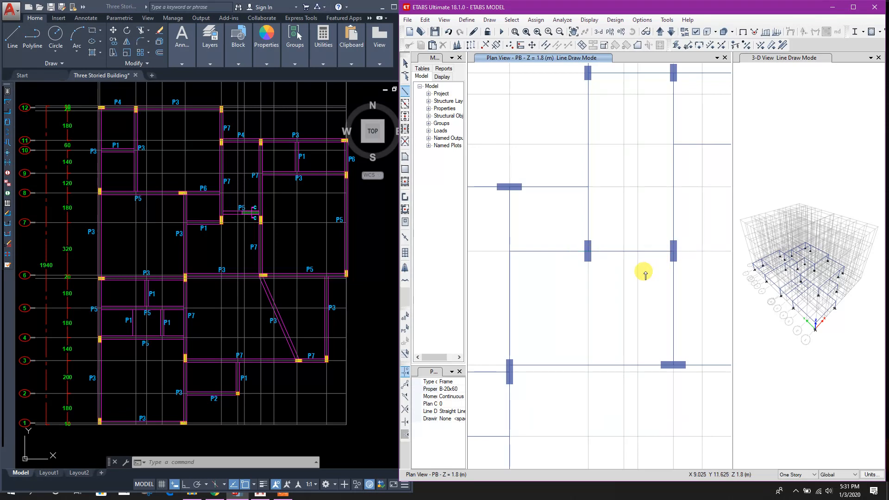
{"action": "key", "text": "Escape"}
In AutoCAD, measure the offset of the P5 stair beam from the adjacent column's grid line with a temporary linear dimension.
{"action": "left_click", "coordinate": [202, 65]}
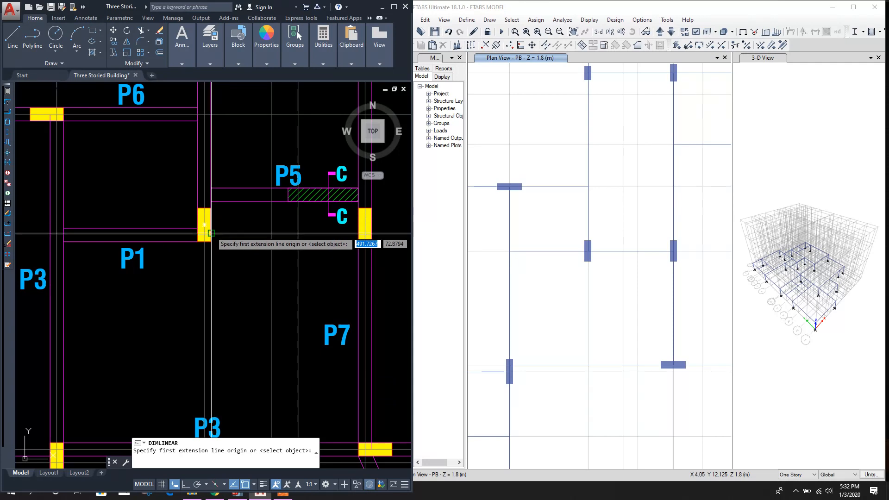
{"action": "left_click", "coordinate": [232, 235]}
{"action": "left_click", "coordinate": [232, 189]}
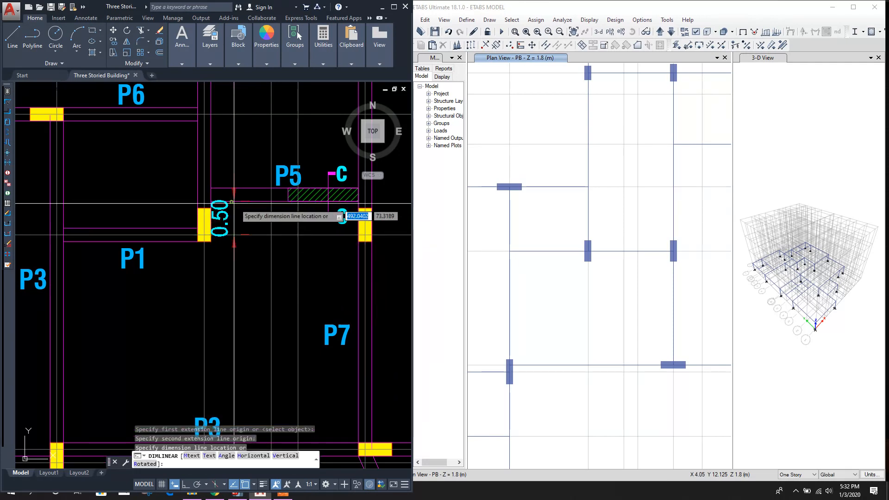
{"action": "scroll", "coordinate": [251, 205], "scroll_direction": "up", "scroll_amount": 3}
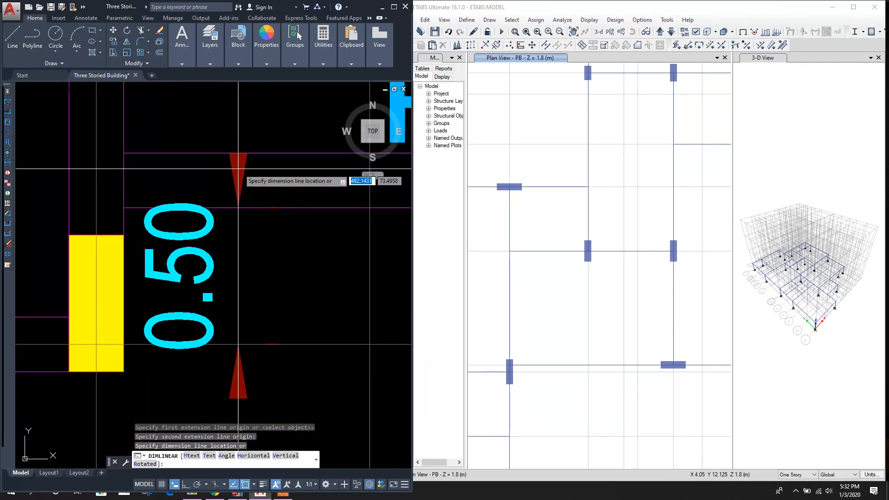
{"action": "scroll", "coordinate": [239, 188], "scroll_direction": "down", "scroll_amount": 1}
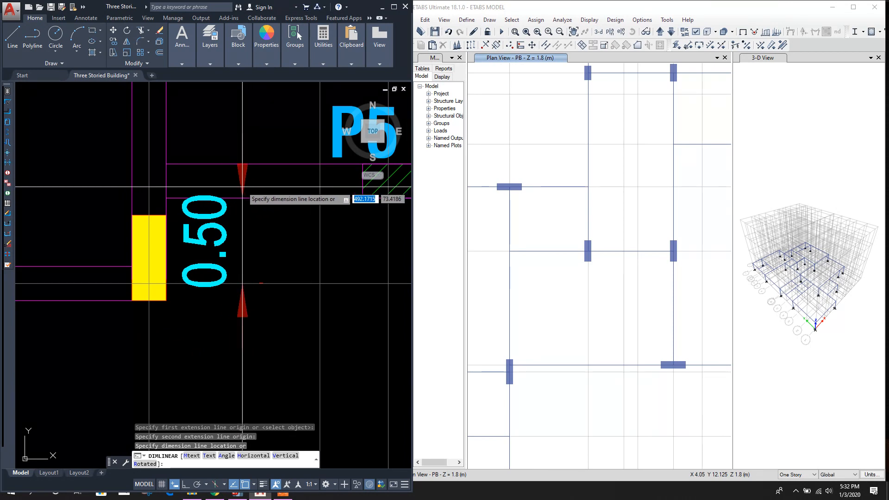
{"action": "key", "text": "Escape"}
In ETABS, move the stair beam between the grid F and I columns on line 8 by 0.6 m in the Y direction.
{"action": "left_click", "coordinate": [626, 255]}
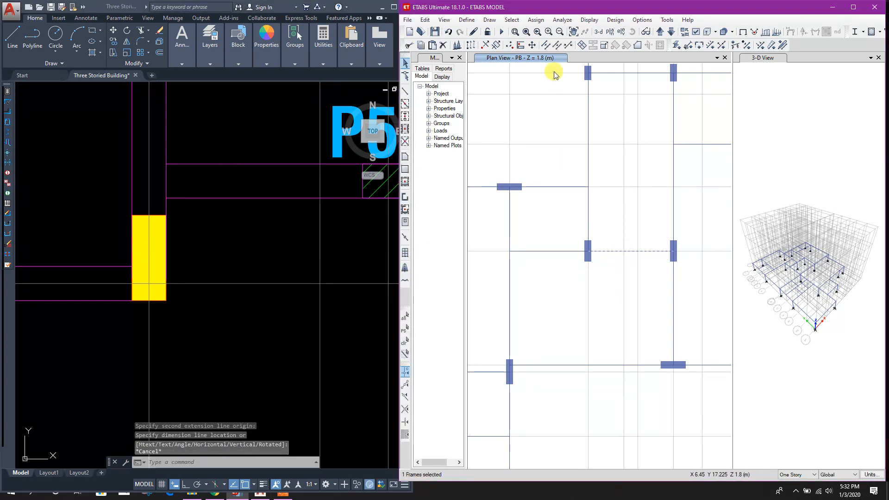
{"action": "left_click", "coordinate": [484, 46]}
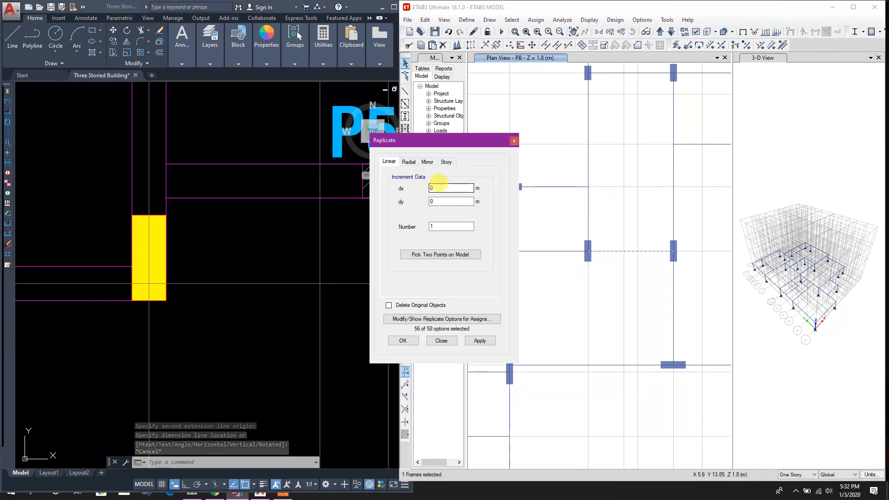
{"action": "left_click", "coordinate": [514, 141]}
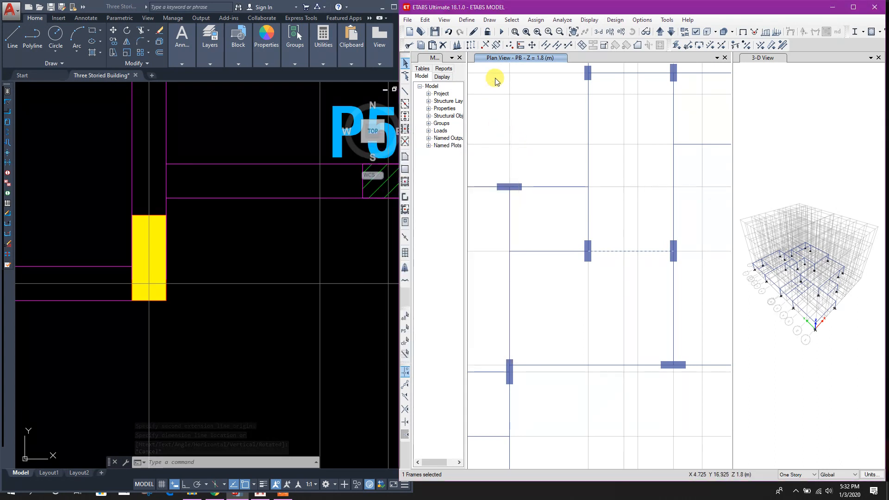
{"action": "left_click", "coordinate": [521, 45]}
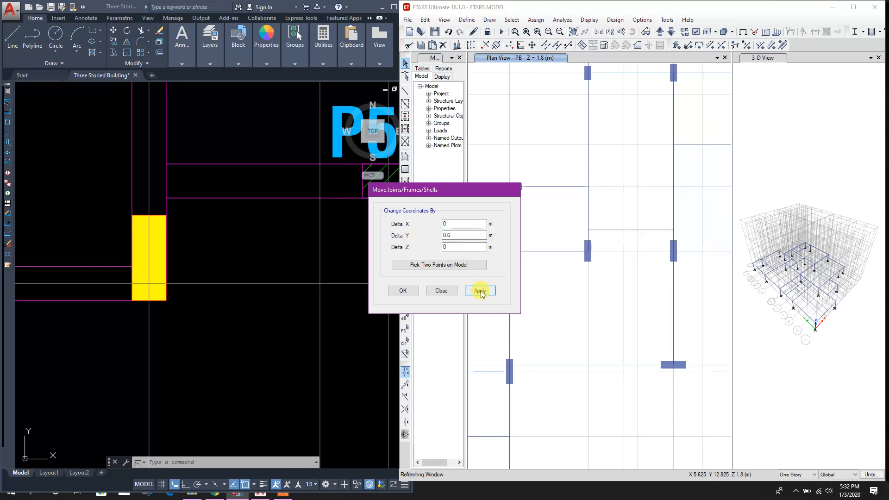
{"action": "left_click", "coordinate": [450, 292]}
{"action": "scroll", "coordinate": [597, 293], "scroll_direction": "down", "scroll_amount": 5}
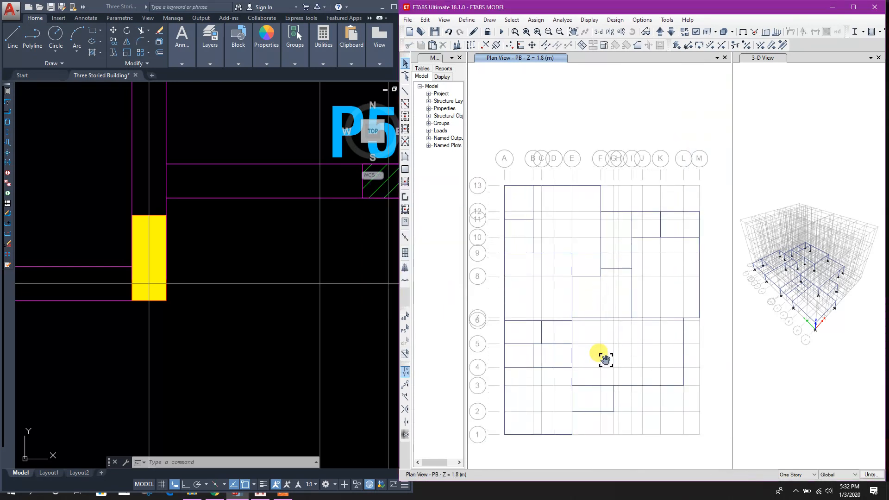
{"action": "middle_click_drag", "start_coordinate": [606, 360], "coordinate": [596, 332]}
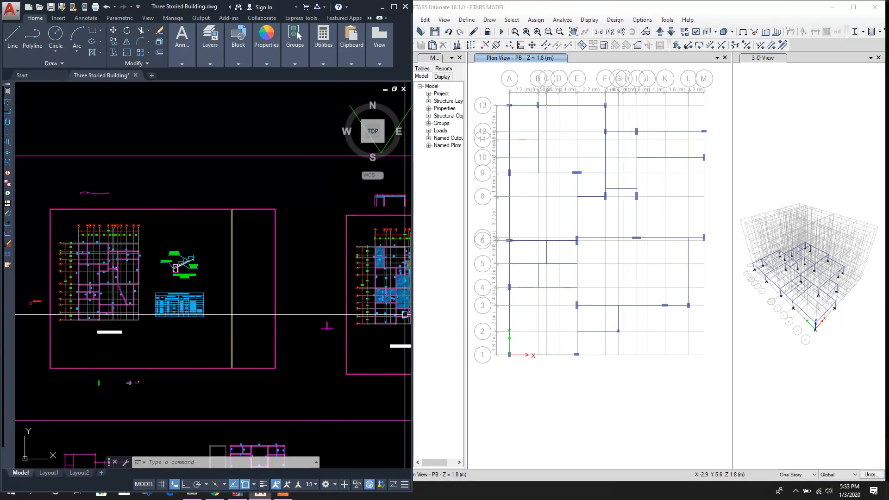
In ETABS, replicate all plinth-level members from the PB plan to the GF ROOF story and display the GF ROOF plan.
{"action": "scroll", "coordinate": [316, 331], "scroll_direction": "up", "scroll_amount": 3}
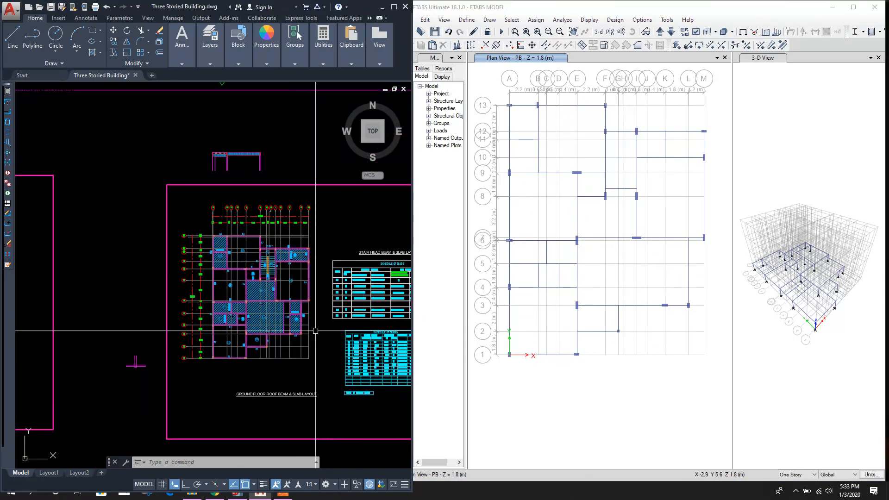
{"action": "scroll", "coordinate": [316, 330], "scroll_direction": "up", "scroll_amount": 4}
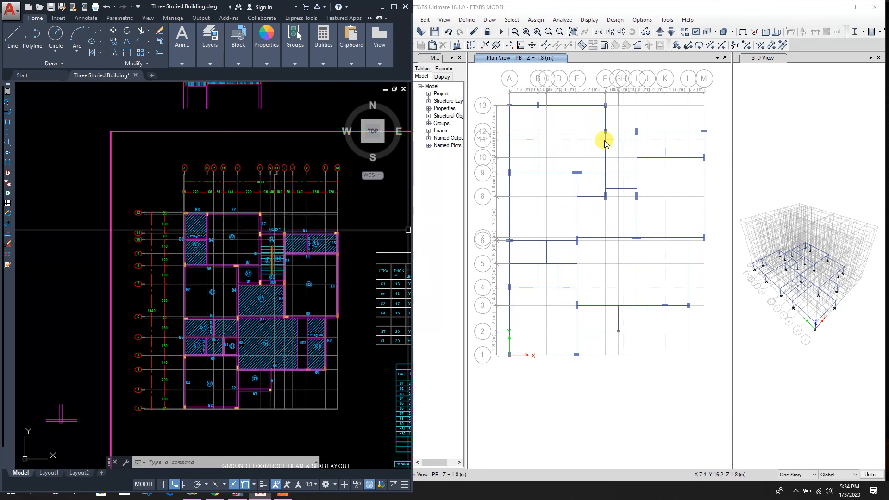
{"action": "scroll", "coordinate": [504, 131], "scroll_direction": "down", "scroll_amount": 3}
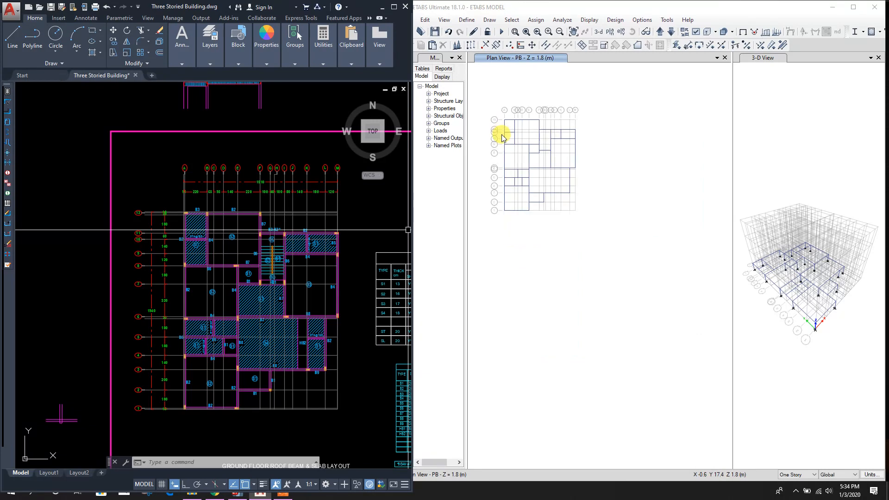
{"action": "left_click_drag", "start_coordinate": [490, 85], "coordinate": [581, 191]}
{"action": "middle_click_drag", "start_coordinate": [554, 178], "coordinate": [579, 242]}
{"action": "scroll", "coordinate": [580, 244], "scroll_direction": "up", "scroll_amount": 4}
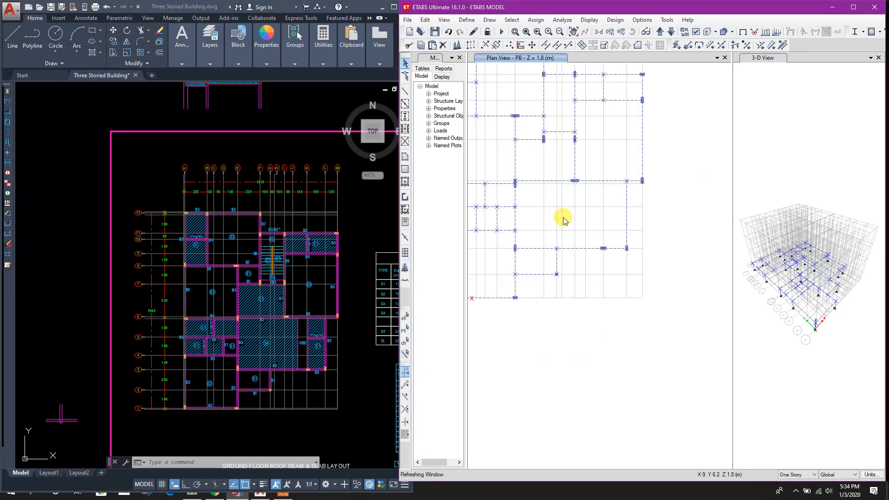
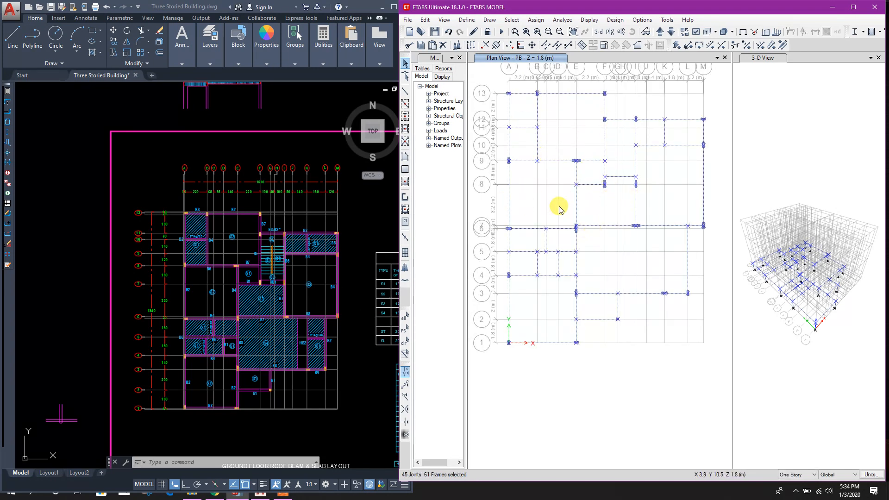
{"action": "left_click", "coordinate": [471, 45]}
{"action": "left_click_drag", "start_coordinate": [444, 134], "coordinate": [692, 131]}
{"action": "left_click", "coordinate": [694, 152]}
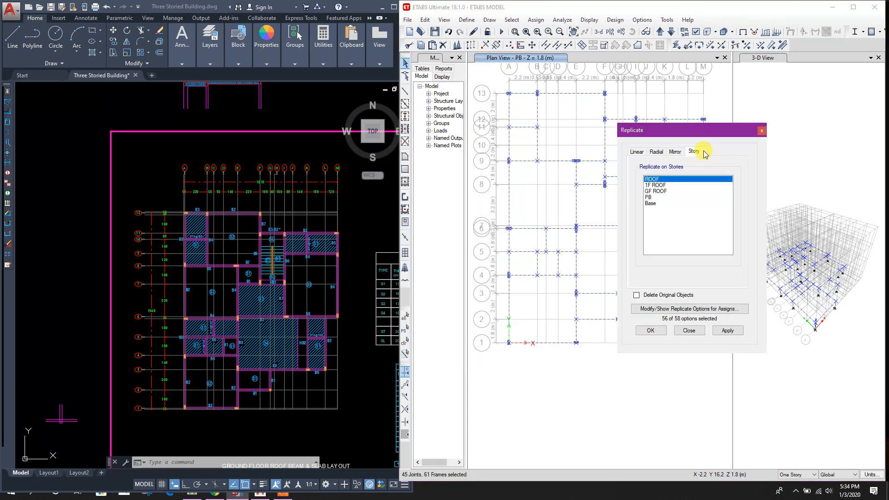
{"action": "left_click", "coordinate": [667, 192]}
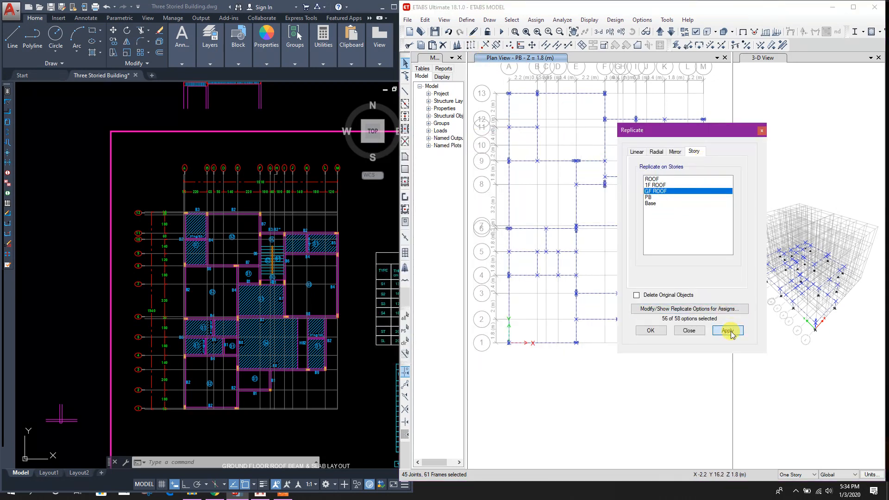
{"action": "left_click", "coordinate": [700, 331]}
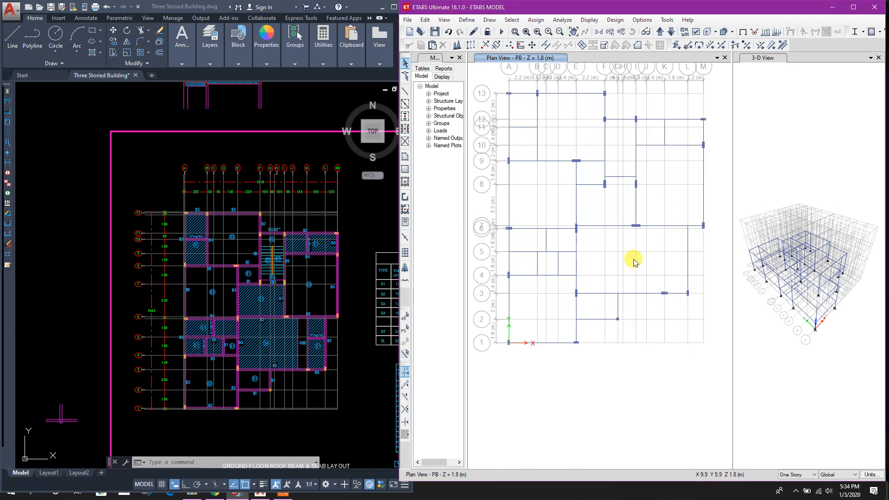
{"action": "left_click", "coordinate": [660, 33]}
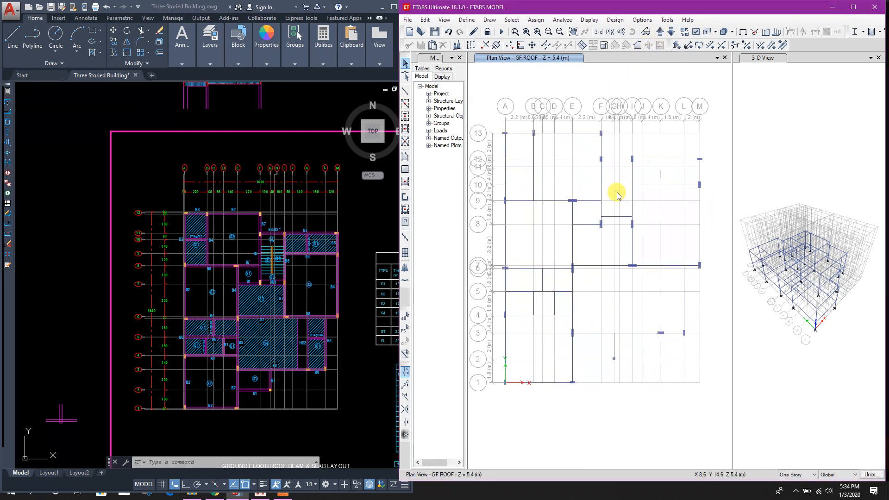
In AutoCAD, examine the beam marks on the ground floor roof beam and slab layout and their sizes in the beam schedule.
{"action": "left_click", "coordinate": [361, 235]}
{"action": "middle_click_drag", "start_coordinate": [354, 297], "coordinate": [334, 281]}
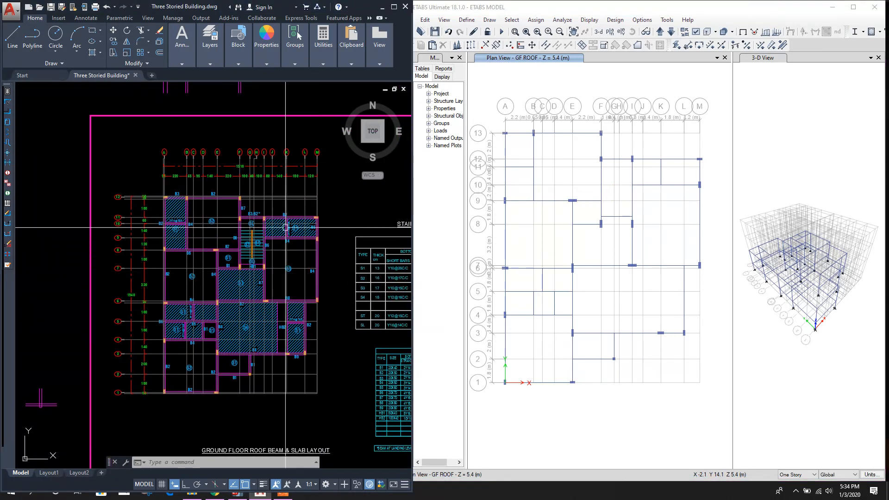
{"action": "middle_click_drag", "start_coordinate": [269, 206], "coordinate": [278, 212]}
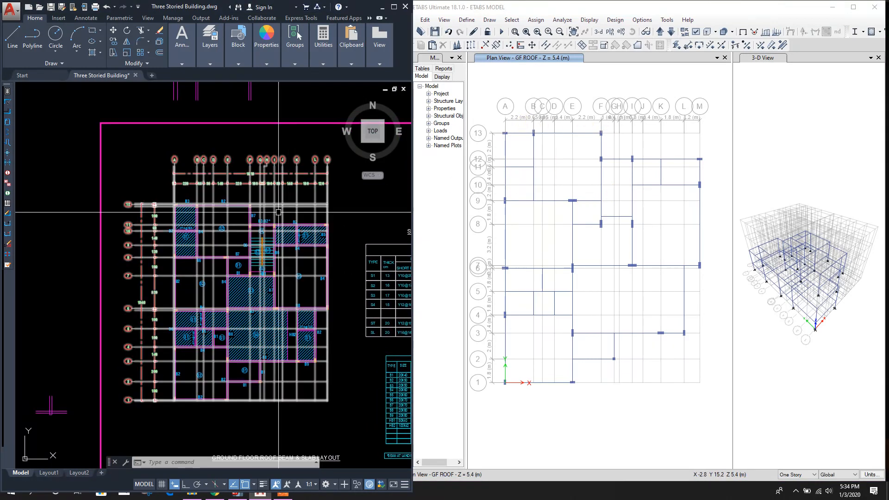
{"action": "scroll", "coordinate": [131, 230], "scroll_direction": "up", "scroll_amount": 1}
{"action": "scroll", "coordinate": [234, 201], "scroll_direction": "up", "scroll_amount": 1}
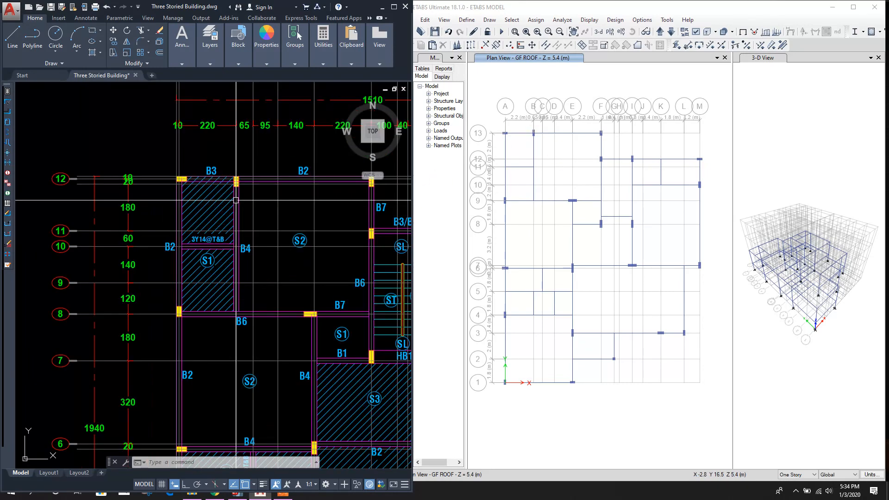
{"action": "scroll", "coordinate": [282, 194], "scroll_direction": "down", "scroll_amount": 5}
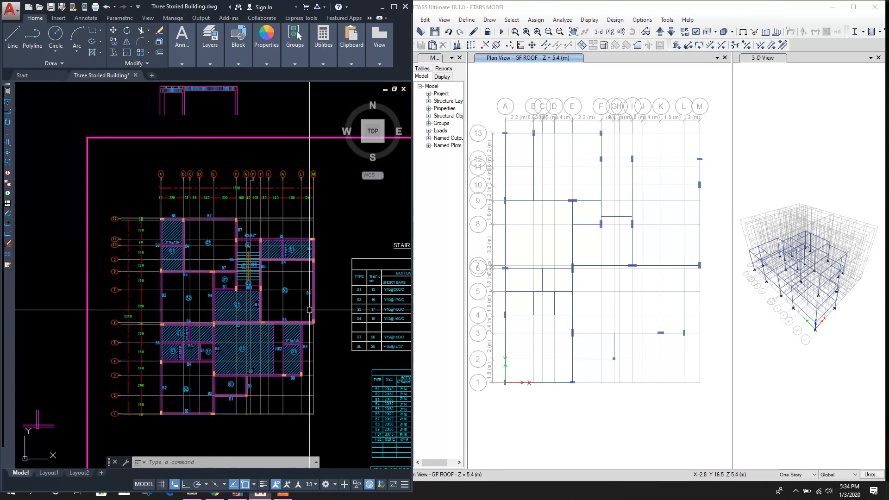
{"action": "scroll", "coordinate": [329, 358], "scroll_direction": "up", "scroll_amount": 3}
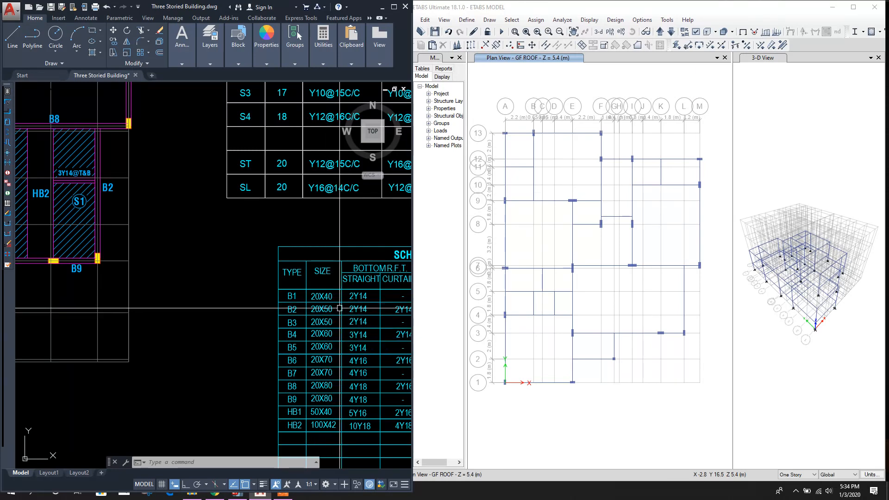
{"action": "scroll", "coordinate": [323, 314], "scroll_direction": "down", "scroll_amount": 2}
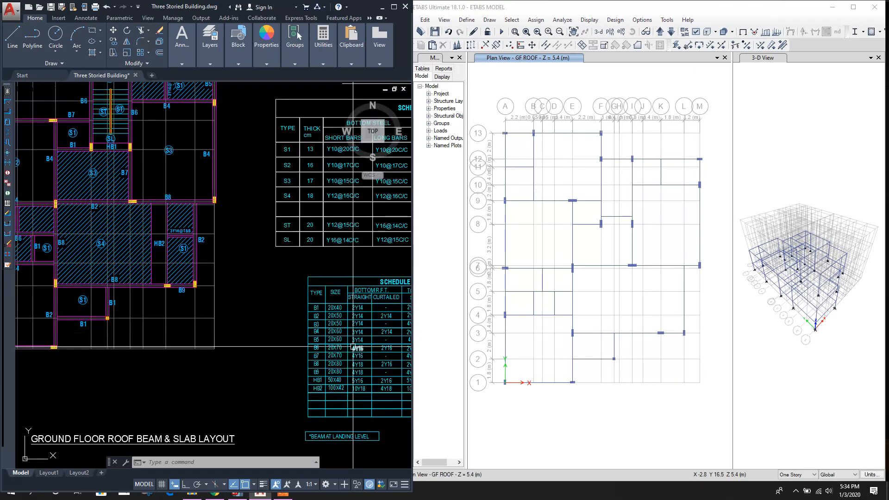
{"action": "middle_click_drag", "start_coordinate": [226, 284], "coordinate": [309, 338]}
{"action": "scroll", "coordinate": [309, 338], "scroll_direction": "down", "scroll_amount": 1}
{"action": "scroll", "coordinate": [213, 241], "scroll_direction": "up", "scroll_amount": 1}
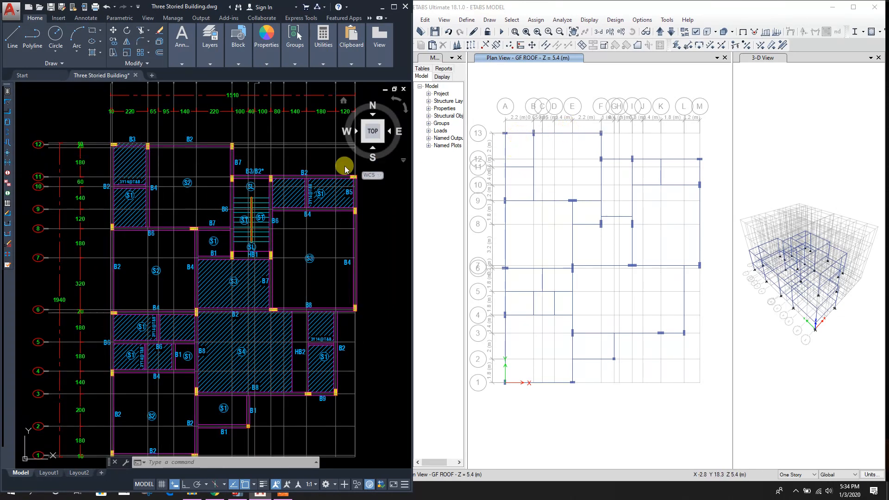
{"action": "middle_click_drag", "start_coordinate": [123, 385], "coordinate": [154, 324]}
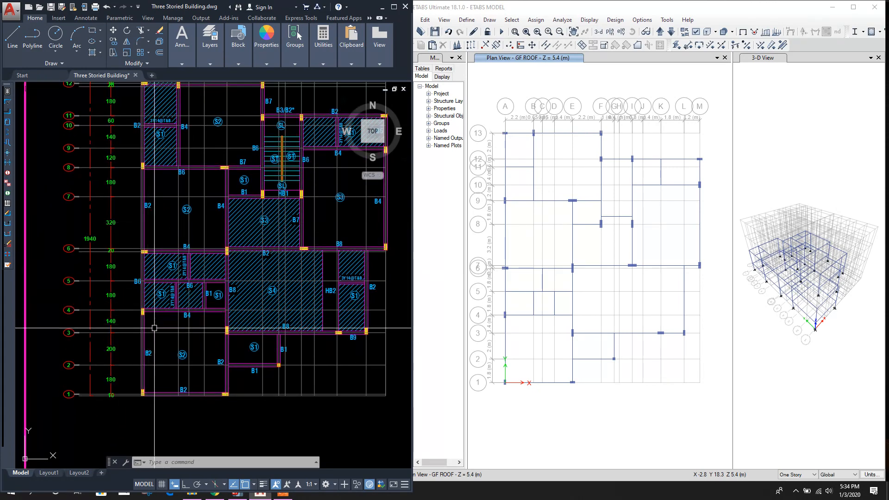
{"action": "scroll", "coordinate": [140, 291], "scroll_direction": "up", "scroll_amount": 1}
{"action": "scroll", "coordinate": [142, 283], "scroll_direction": "down", "scroll_amount": 1}
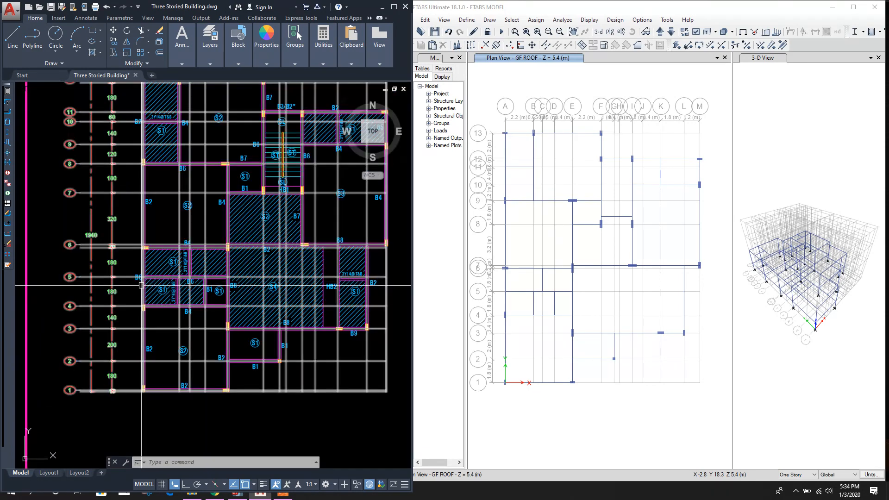
In ETABS, assign section B-20x70 to the GF ROOF beam on grid A between lines 4 and 6, checking the AutoCAD beam schedule.
{"action": "left_click", "coordinate": [505, 280]}
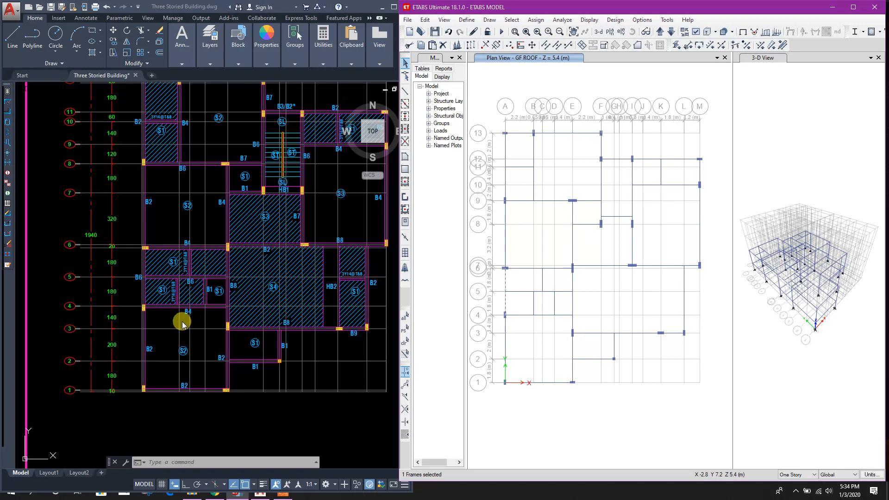
{"action": "left_click", "coordinate": [182, 325]}
{"action": "scroll", "coordinate": [182, 323], "scroll_direction": "down", "scroll_amount": 2}
{"action": "scroll", "coordinate": [298, 347], "scroll_direction": "up", "scroll_amount": 3}
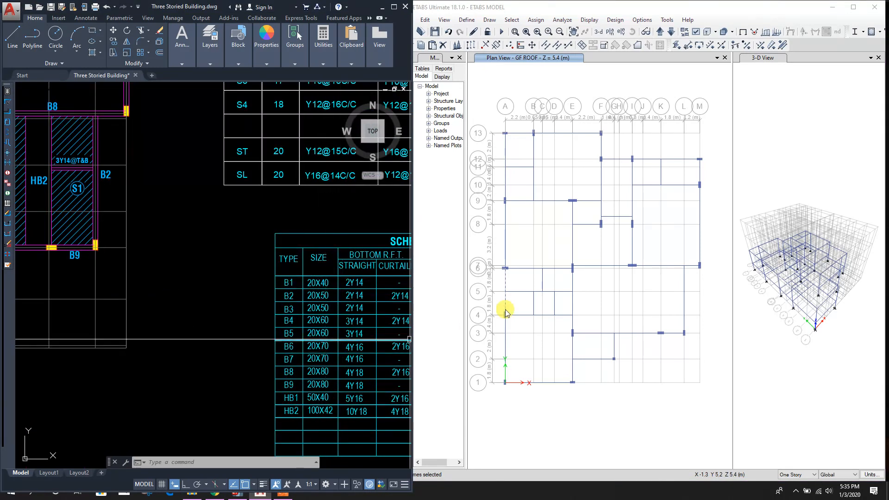
{"action": "left_click", "coordinate": [687, 47]}
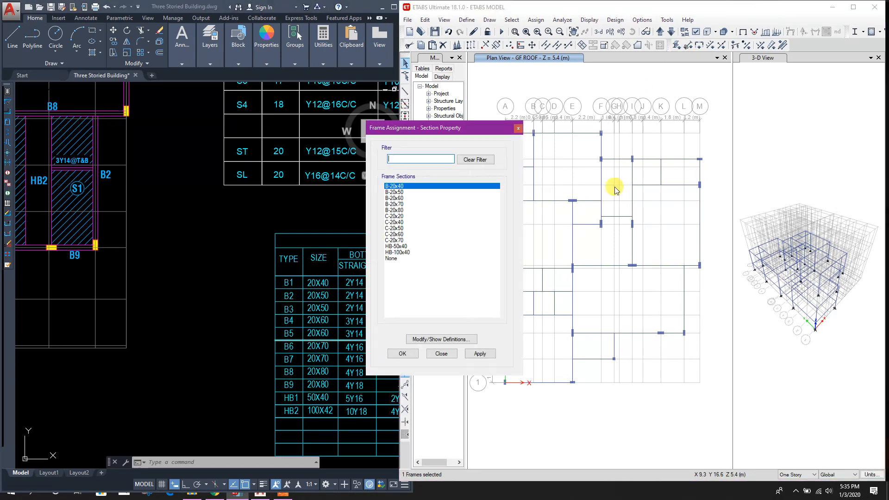
{"action": "left_click", "coordinate": [414, 205]}
{"action": "left_click", "coordinate": [480, 353]}
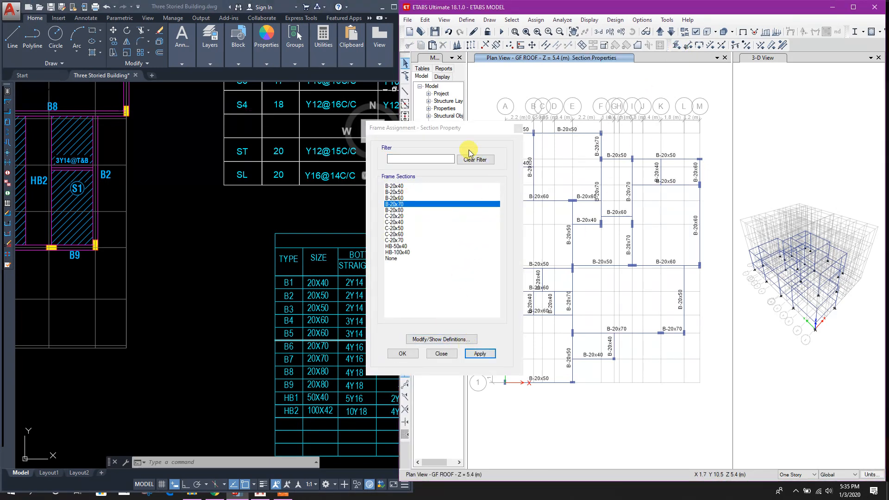
{"action": "left_click_drag", "start_coordinate": [461, 130], "coordinate": [612, 148]}
{"action": "left_click", "coordinate": [668, 147]}
{"action": "left_click_drag", "start_coordinate": [399, 260], "coordinate": [411, 261]}
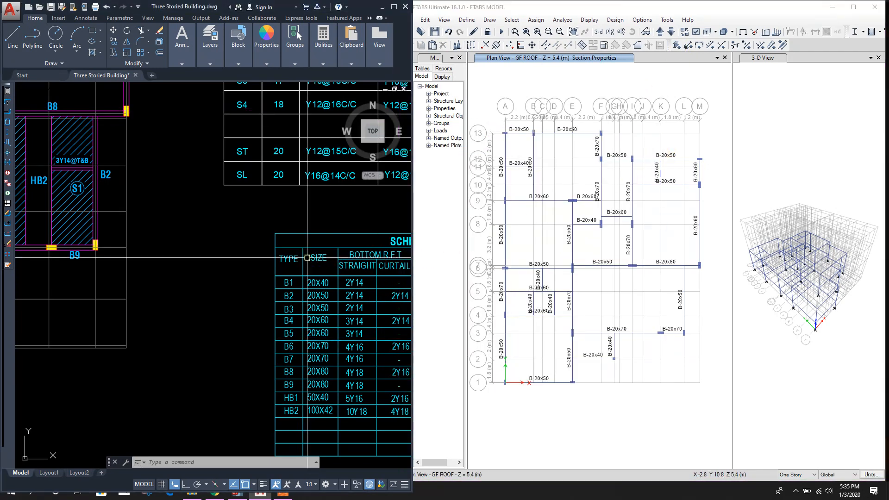
Check the AutoCAD layout and assign section B-20x80 in ETABS to the GF ROOF beam on grid E between lines 3 and 6.
{"action": "scroll", "coordinate": [214, 241], "scroll_direction": "down", "scroll_amount": 5}
{"action": "scroll", "coordinate": [132, 226], "scroll_direction": "up", "scroll_amount": 3}
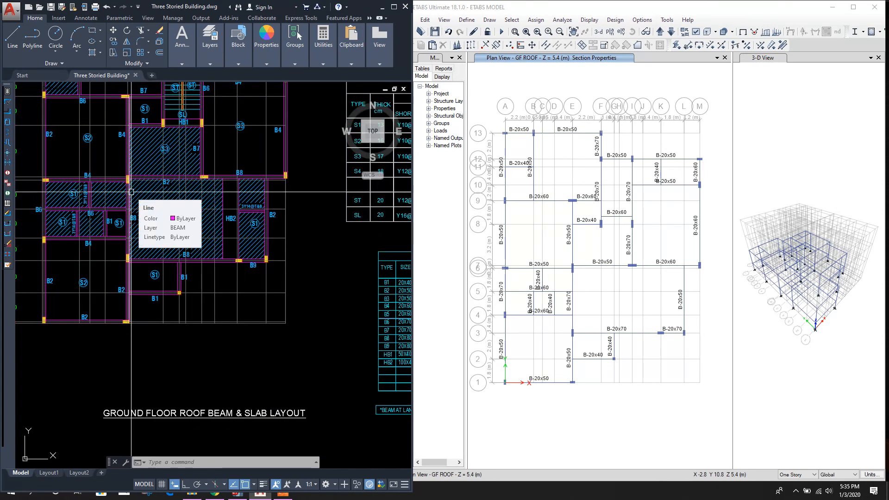
{"action": "middle_click_drag", "start_coordinate": [332, 351], "coordinate": [287, 348]}
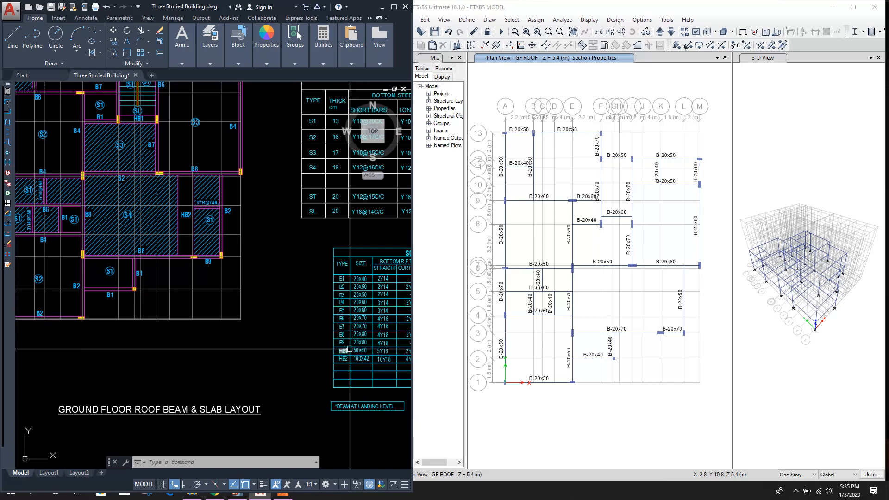
{"action": "left_click", "coordinate": [582, 297]}
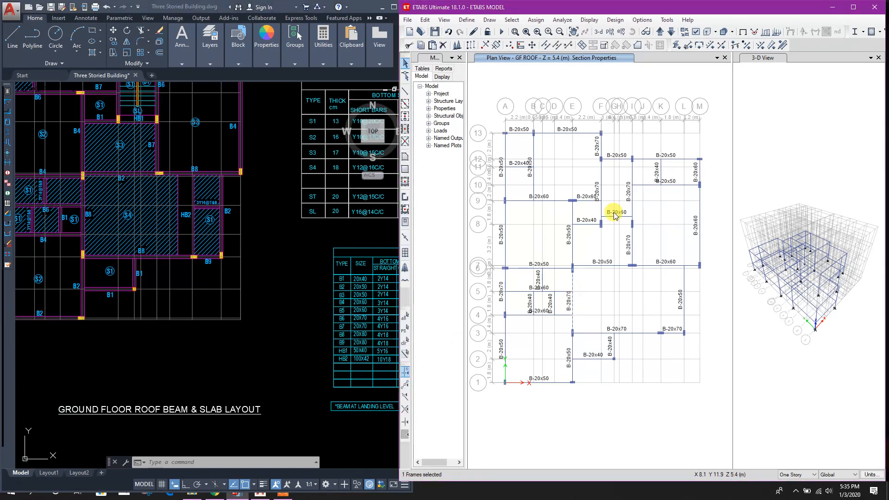
{"action": "left_click", "coordinate": [678, 46]}
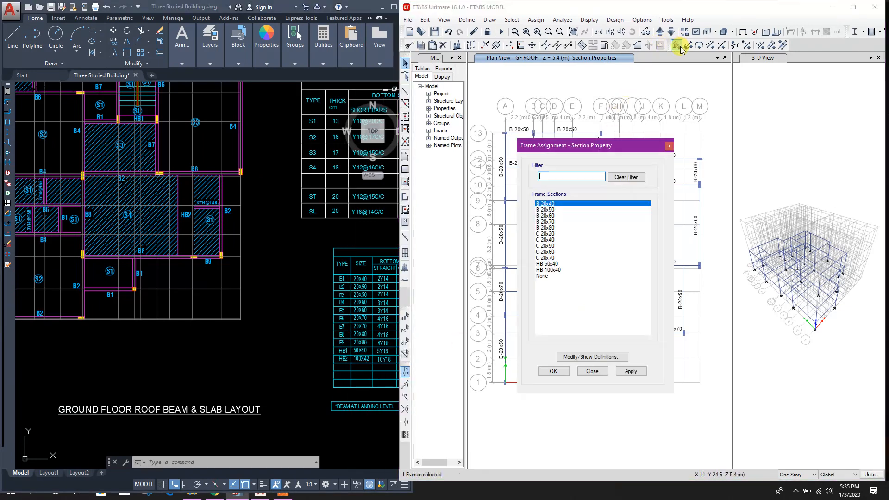
{"action": "left_click", "coordinate": [556, 228]}
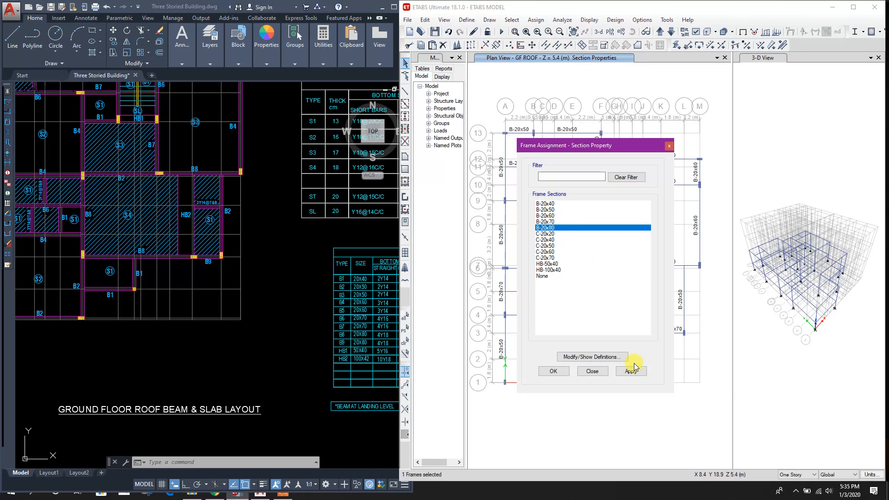
{"action": "left_click_drag", "start_coordinate": [595, 145], "coordinate": [742, 155]}
{"action": "left_click", "coordinate": [590, 225]}
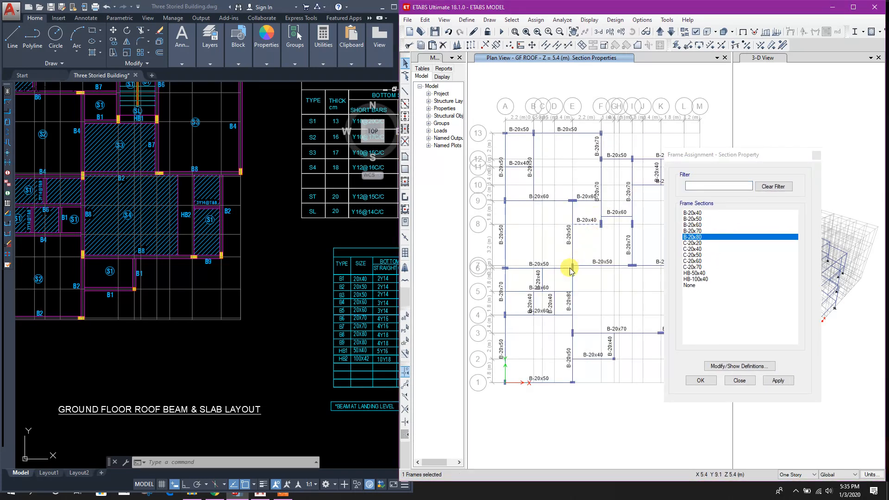
Check the AutoCAD layout and assign section B-20x80 in ETABS to the line 3 beams from E to K and K to L.
{"action": "left_click", "coordinate": [287, 244]}
{"action": "mouse_move", "coordinate": [274, 263]}
{"action": "middle_mouse_down"}
{"action": "mouse_move", "coordinate": [303, 284]}
{"action": "mouse_move", "coordinate": [238, 280]}
{"action": "mouse_move", "coordinate": [319, 303]}
{"action": "middle_mouse_up"}
{"action": "left_click", "coordinate": [527, 365]}
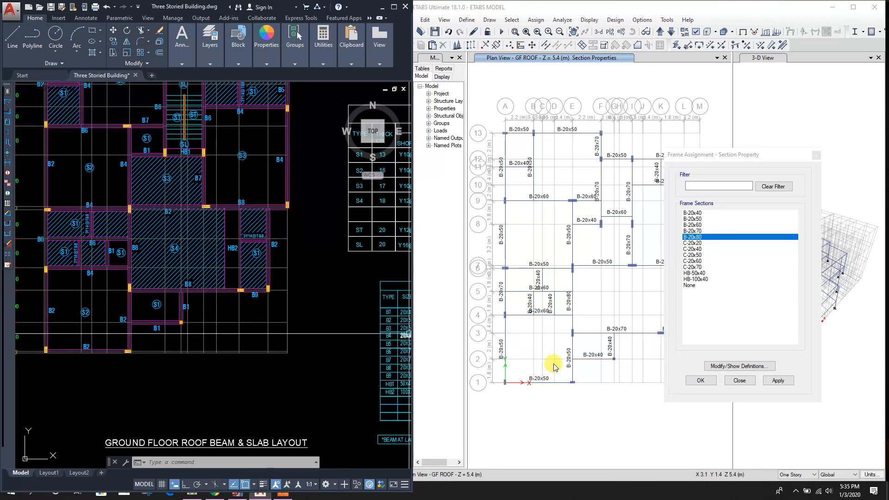
{"action": "left_click", "coordinate": [634, 335]}
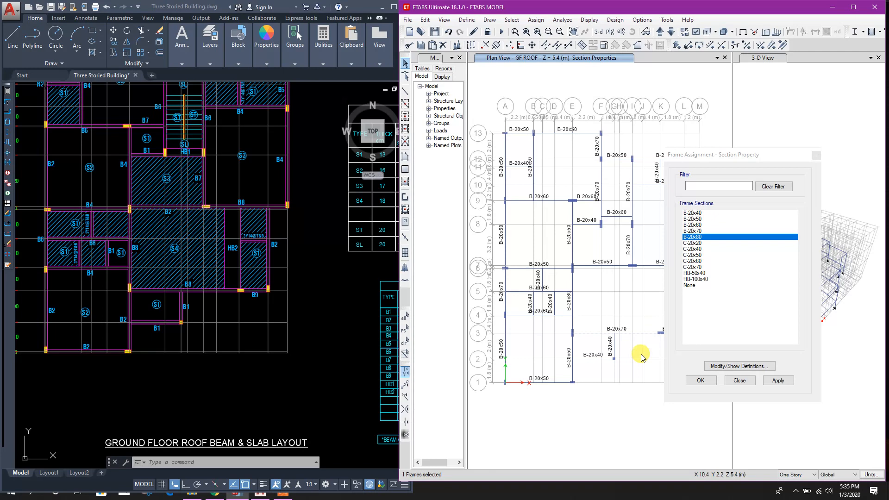
{"action": "left_click_drag", "start_coordinate": [720, 159], "coordinate": [762, 161]}
{"action": "left_click", "coordinate": [673, 333]}
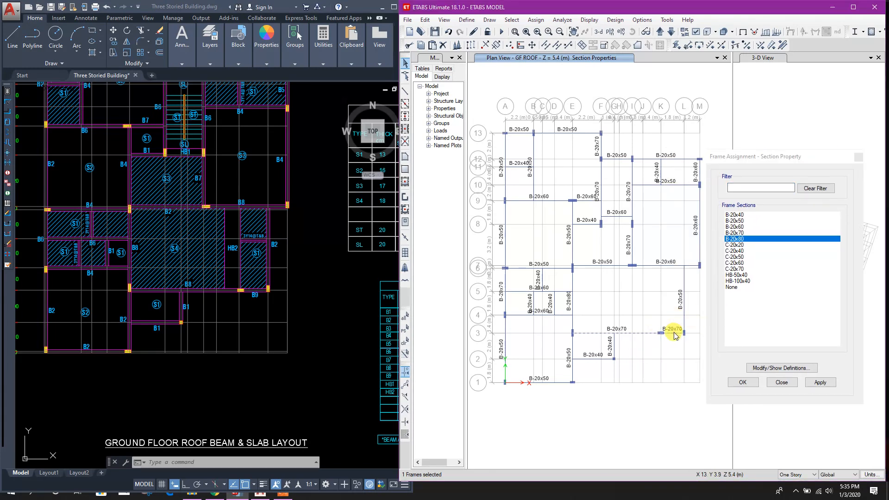
{"action": "left_click", "coordinate": [820, 382]}
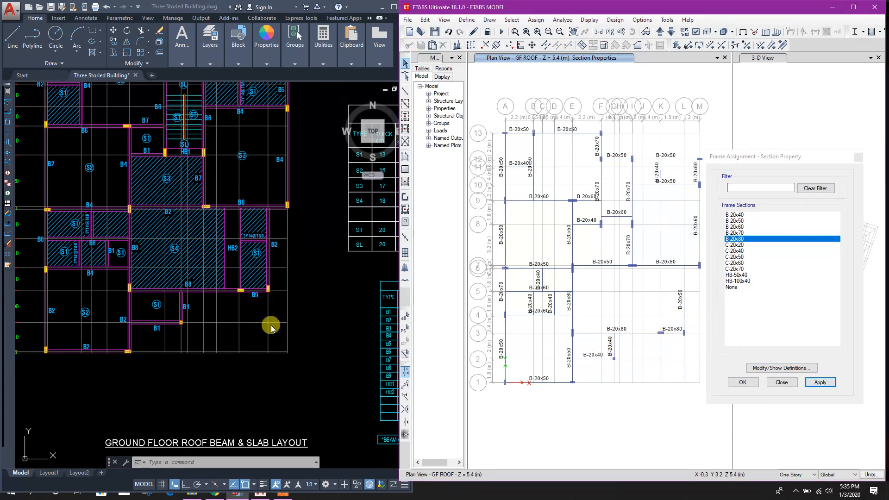
Check the AutoCAD layout and assign section B-20x80 in ETABS to the GF ROOF beam on line 7 between grids I and M.
{"action": "left_click", "coordinate": [280, 310]}
{"action": "middle_click_drag", "start_coordinate": [203, 320], "coordinate": [235, 354]}
{"action": "middle_click_drag", "start_coordinate": [164, 299], "coordinate": [171, 338]}
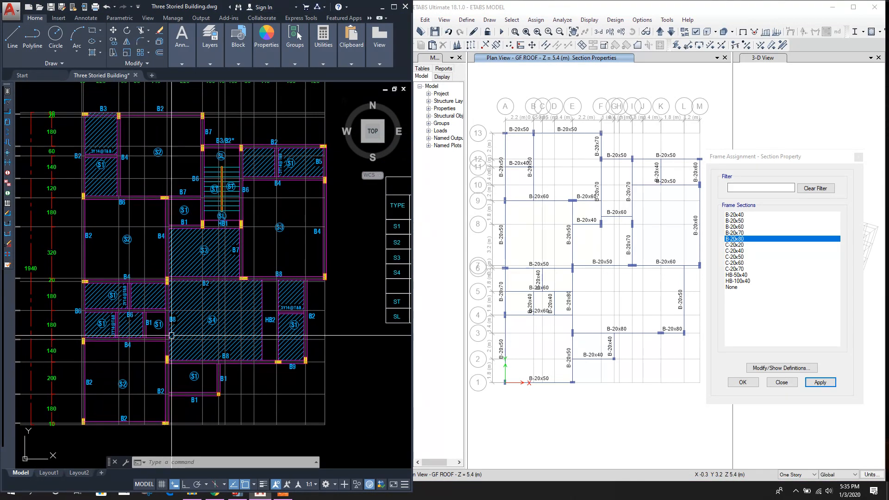
{"action": "middle_click_drag", "start_coordinate": [359, 276], "coordinate": [361, 302]}
{"action": "left_click", "coordinate": [666, 265]}
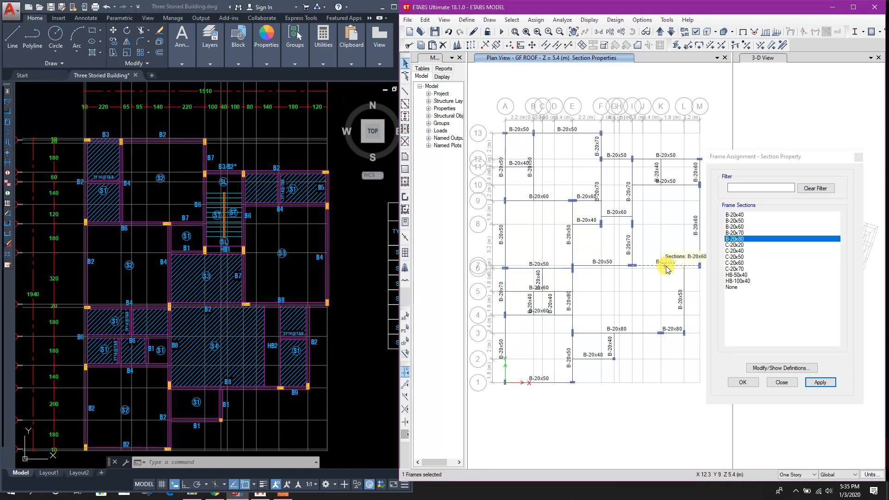
{"action": "left_click", "coordinate": [812, 384]}
In AutoCAD, examine the beam marks across the ground floor roof layout and compare them with the sizes in the beam schedule.
{"action": "left_click", "coordinate": [332, 285]}
{"action": "mouse_move", "coordinate": [339, 264]}
{"action": "middle_mouse_down"}
{"action": "mouse_move", "coordinate": [342, 286]}
{"action": "mouse_move", "coordinate": [314, 275]}
{"action": "middle_mouse_up"}
{"action": "middle_click_drag", "start_coordinate": [343, 320], "coordinate": [304, 253]}
{"action": "scroll", "coordinate": [368, 399], "scroll_direction": "up", "scroll_amount": 1}
{"action": "scroll", "coordinate": [350, 378], "scroll_direction": "down", "scroll_amount": 1}
{"action": "middle_click_drag", "start_coordinate": [292, 290], "coordinate": [357, 383]}
{"action": "middle_click_drag", "start_coordinate": [305, 221], "coordinate": [339, 257]}
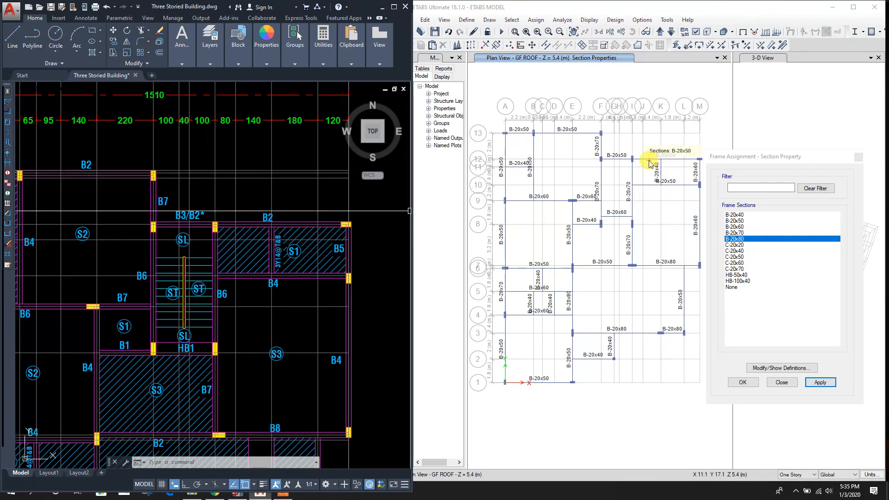
{"action": "middle_click_drag", "start_coordinate": [180, 255], "coordinate": [259, 257]}
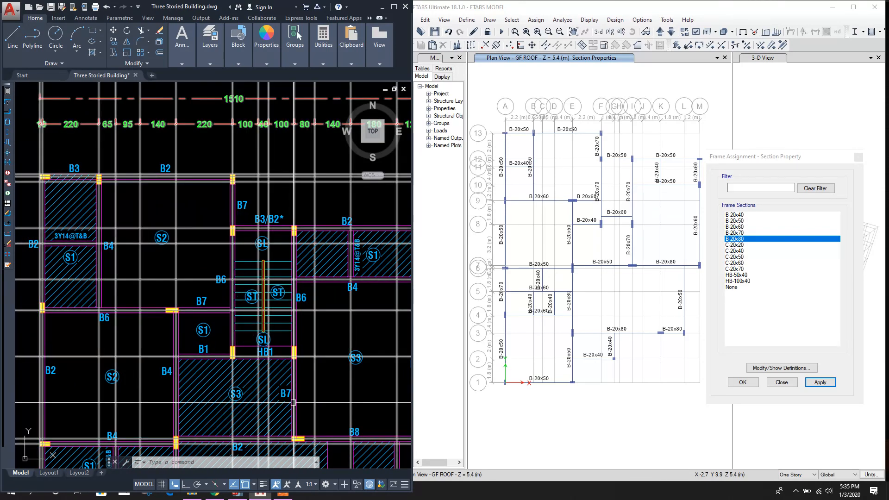
{"action": "scroll", "coordinate": [230, 315], "scroll_direction": "down", "scroll_amount": 2}
{"action": "middle_click_drag", "start_coordinate": [239, 398], "coordinate": [242, 336]}
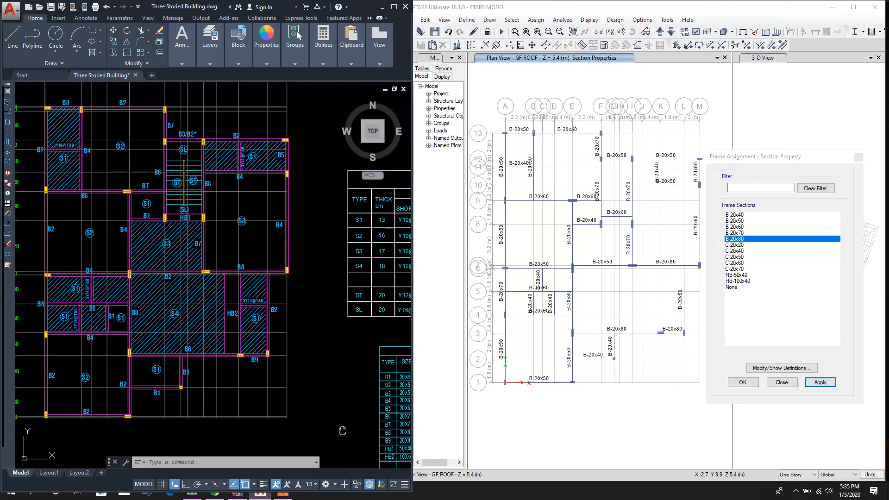
{"action": "scroll", "coordinate": [391, 432], "scroll_direction": "up", "scroll_amount": 1}
{"action": "middle_click_drag", "start_coordinate": [390, 432], "coordinate": [327, 380]}
{"action": "scroll", "coordinate": [318, 369], "scroll_direction": "down", "scroll_amount": 2}
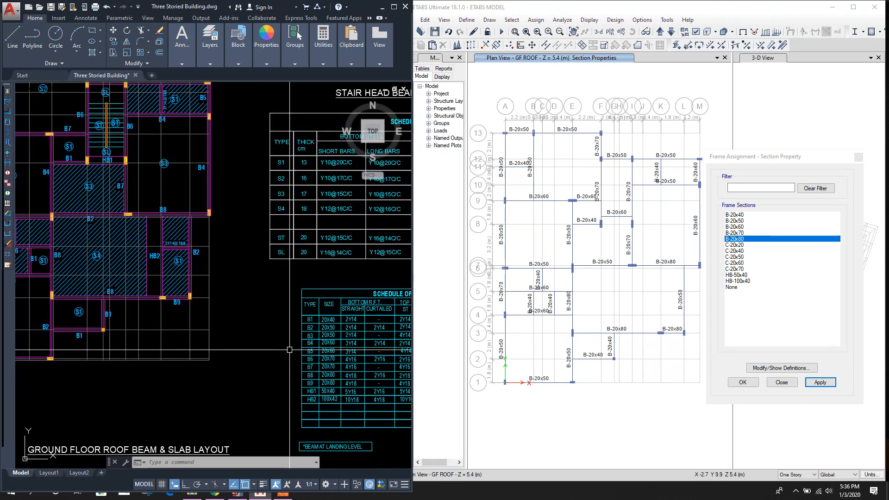
In ETABS, assign section B-20x80 to the line 9 beams from A to E and E to F, checking the AutoCAD layout.
{"action": "left_click", "coordinate": [540, 201]}
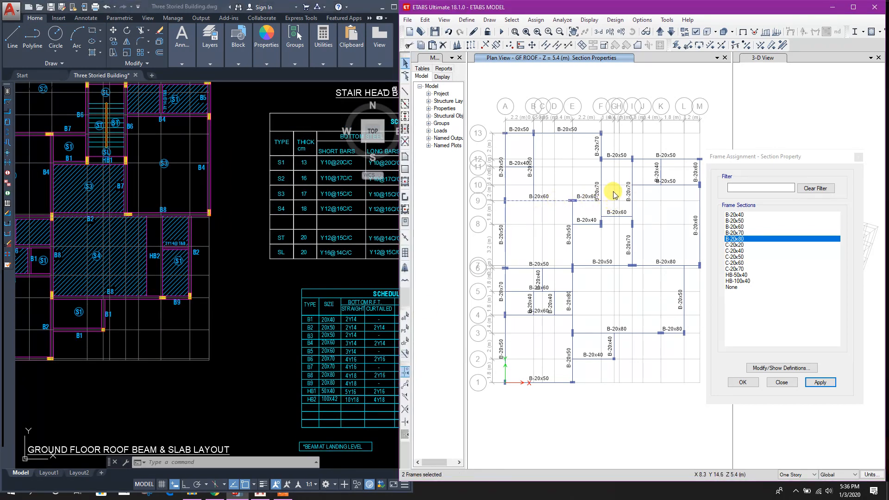
{"action": "left_click", "coordinate": [240, 254]}
{"action": "middle_click_drag", "start_coordinate": [241, 254], "coordinate": [303, 339]}
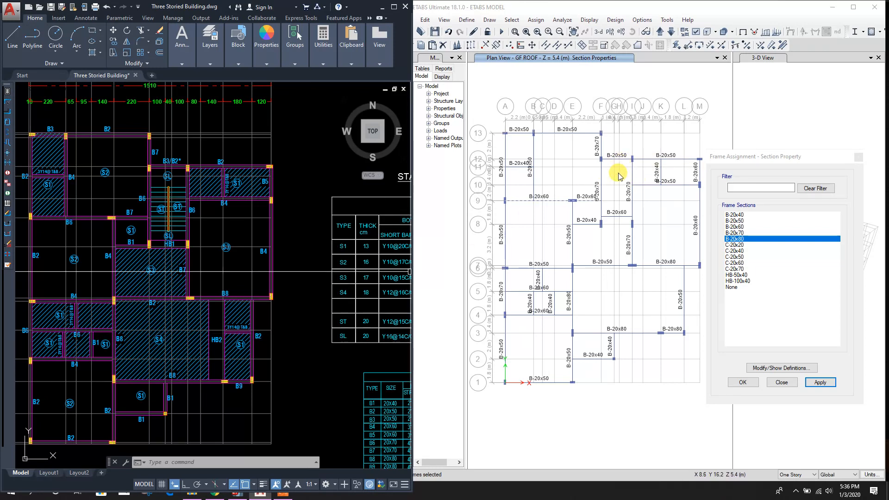
{"action": "left_click", "coordinate": [820, 382]}
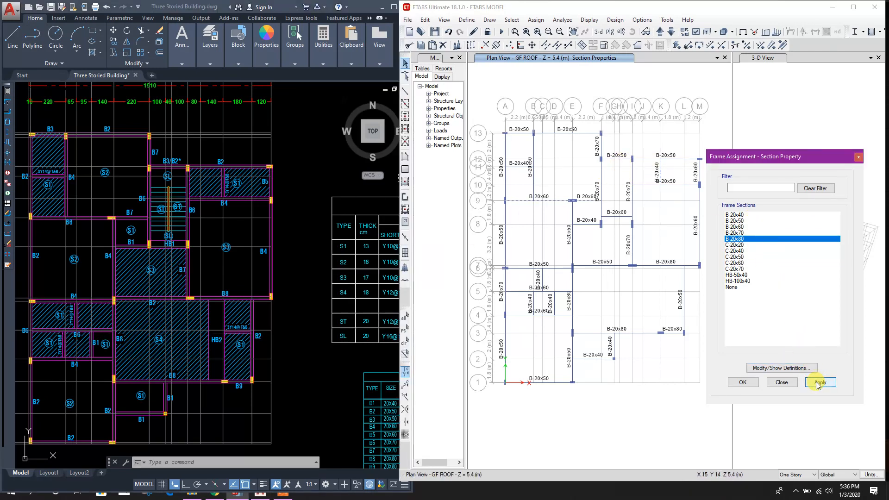
Assign section B-20x70 to the line 9 beams from A to E and E to F.
{"action": "left_click", "coordinate": [552, 201]}
{"action": "left_click", "coordinate": [593, 200]}
{"action": "left_click", "coordinate": [746, 233]}
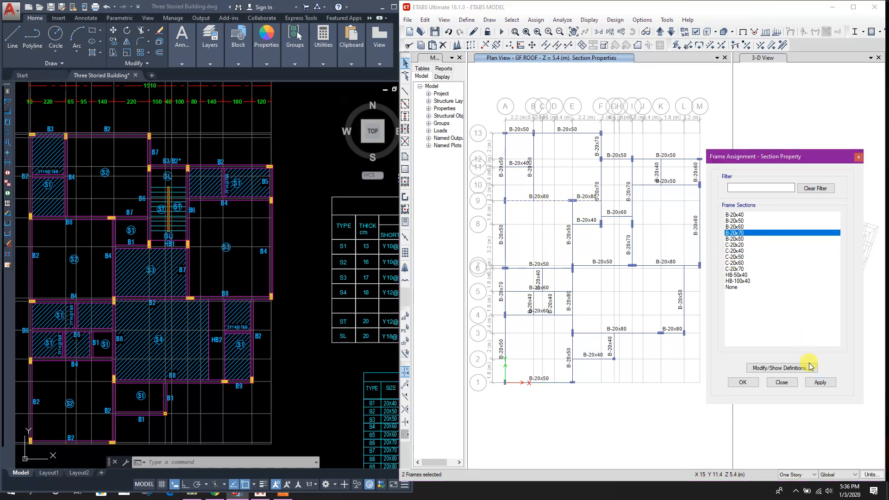
{"action": "left_click", "coordinate": [812, 381]}
Check the AutoCAD layout and assign section B-20x60 in ETABS to the GF ROOF beam on grid B between lines 9 and 13.
{"action": "left_click", "coordinate": [297, 254]}
{"action": "middle_click_drag", "start_coordinate": [258, 252], "coordinate": [299, 278]}
{"action": "scroll", "coordinate": [128, 224], "scroll_direction": "up", "scroll_amount": 2}
{"action": "left_click", "coordinate": [532, 148]}
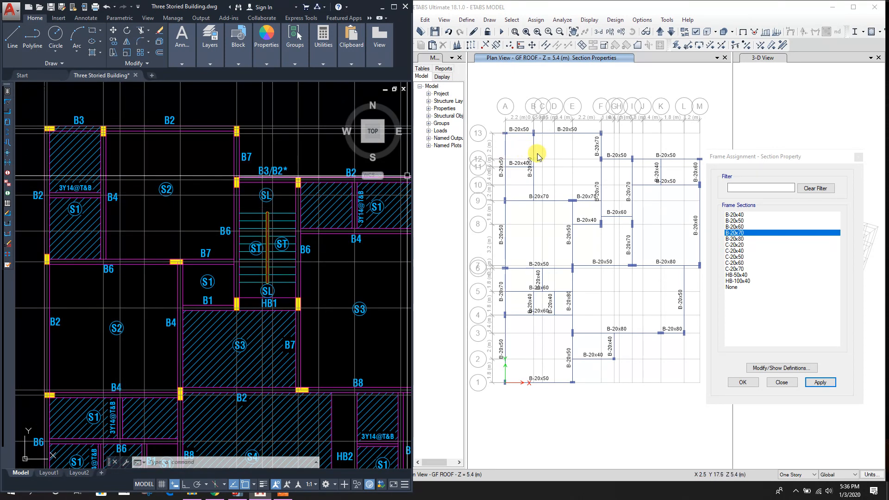
{"action": "left_click", "coordinate": [743, 227]}
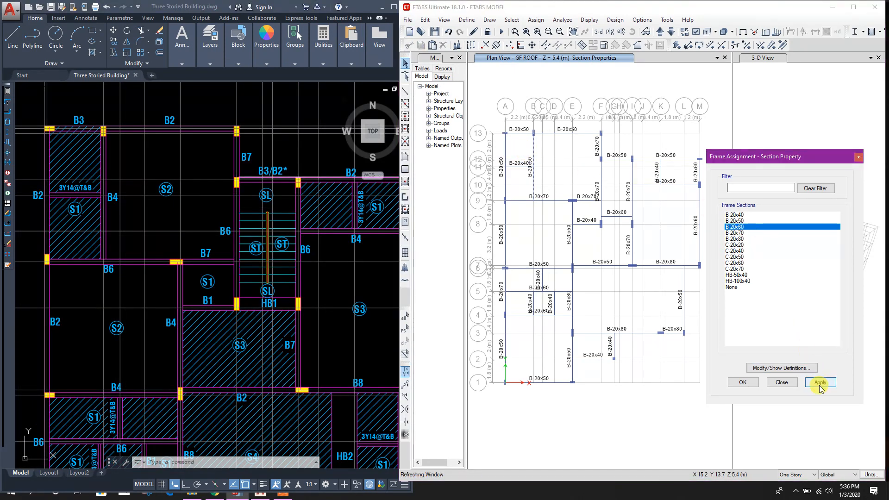
{"action": "left_click", "coordinate": [638, 337]}
Check the AutoCAD layout, move the ETABS stair beam between grids F and I by -0.6 m in Y onto line 8, and assign it HB-50x40.
{"action": "left_click", "coordinate": [163, 223]}
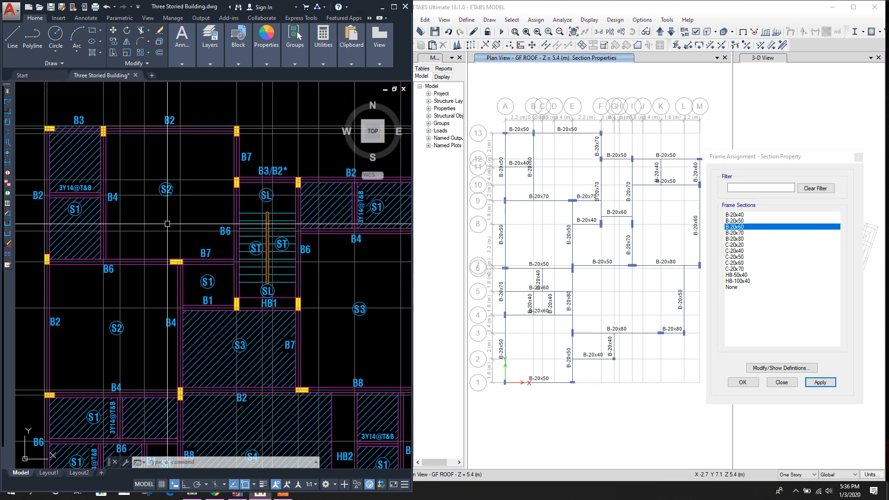
{"action": "scroll", "coordinate": [166, 225], "scroll_direction": "down", "scroll_amount": 1}
{"action": "middle_click_drag", "start_coordinate": [159, 182], "coordinate": [159, 158]}
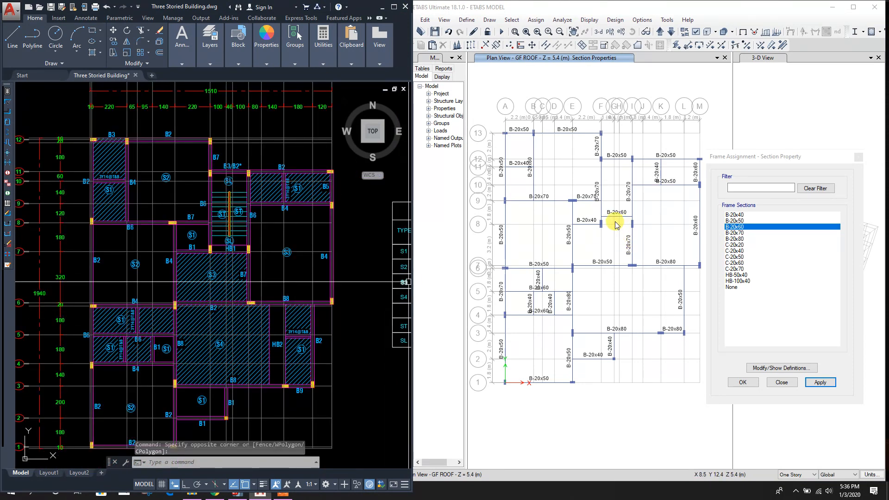
{"action": "scroll", "coordinate": [615, 225], "scroll_direction": "up", "scroll_amount": 3}
{"action": "left_click", "coordinate": [566, 255]}
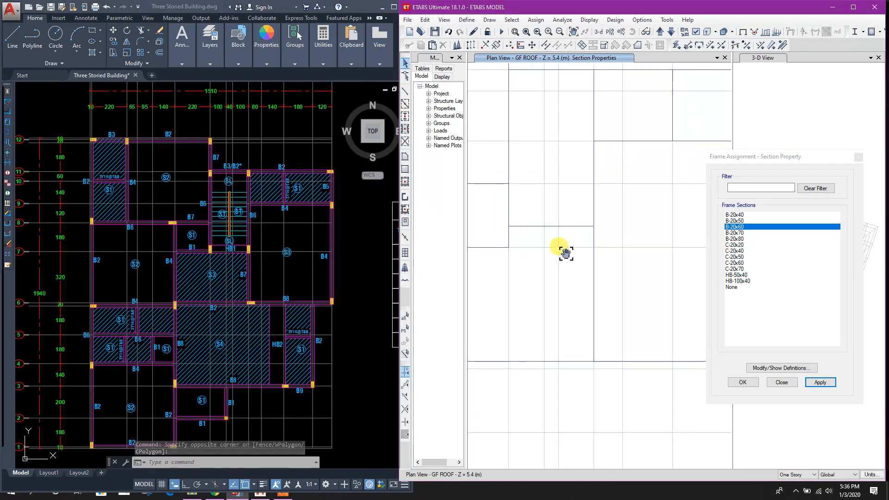
{"action": "left_click", "coordinate": [569, 225]}
{"action": "key", "text": "ctrl+m"}
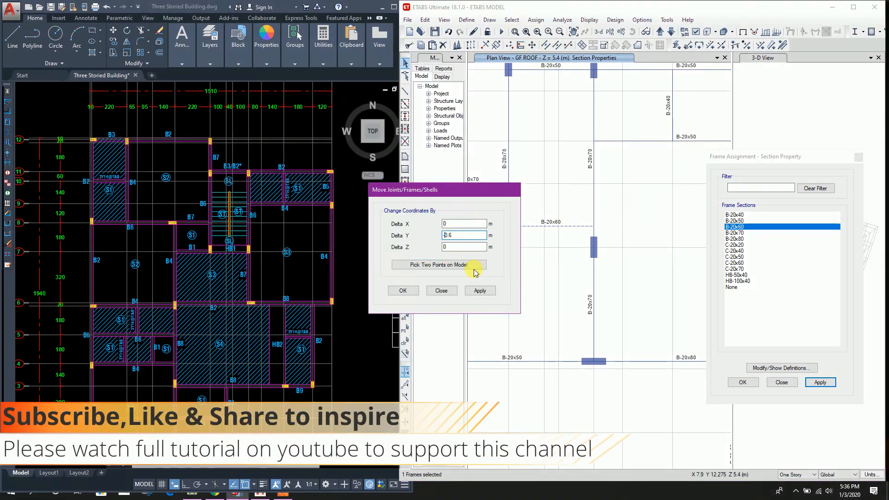
{"action": "left_click", "coordinate": [471, 292]}
{"action": "left_click", "coordinate": [442, 290]}
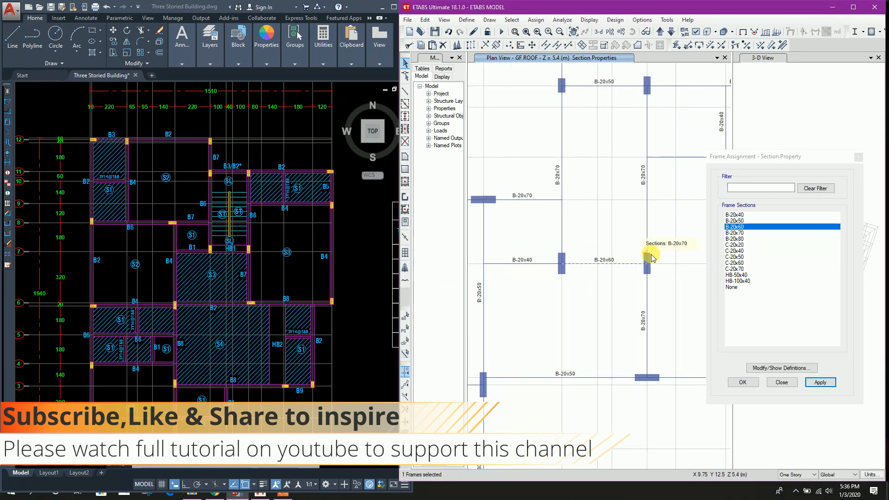
{"action": "left_click", "coordinate": [736, 275]}
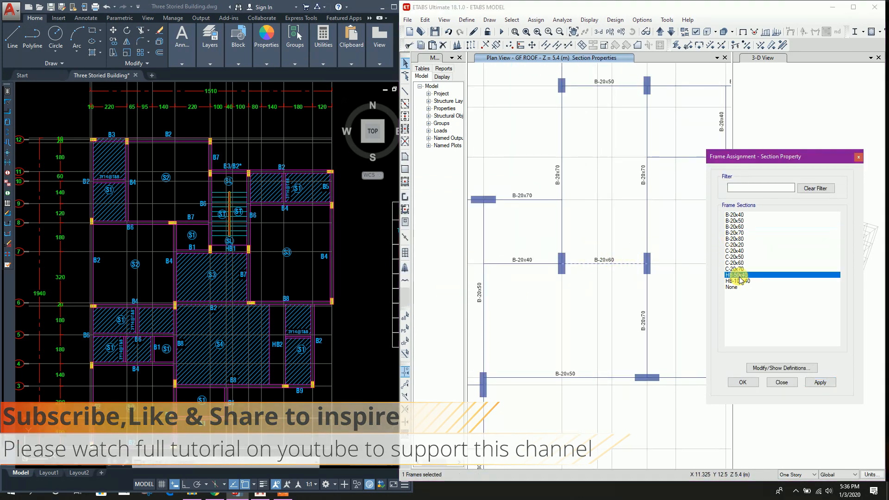
{"action": "left_click", "coordinate": [820, 382]}
Locate beam HB2 on the AutoCAD layout and the matching bay near grid K in ETABS, and close the section assignment.
{"action": "left_click", "coordinate": [352, 291]}
{"action": "scroll", "coordinate": [351, 291], "scroll_direction": "down", "scroll_amount": 2}
{"action": "middle_click_drag", "start_coordinate": [345, 351], "coordinate": [349, 313]}
{"action": "scroll", "coordinate": [319, 314], "scroll_direction": "up", "scroll_amount": 2}
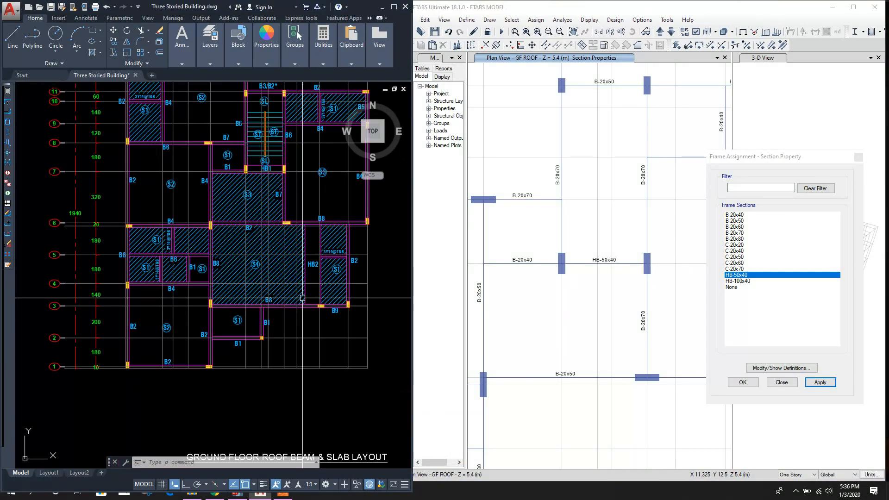
{"action": "middle_click_drag", "start_coordinate": [310, 343], "coordinate": [298, 341]}
{"action": "left_click", "coordinate": [584, 313]}
{"action": "middle_click_drag", "start_coordinate": [631, 362], "coordinate": [530, 373]}
{"action": "scroll", "coordinate": [530, 372], "scroll_direction": "down", "scroll_amount": 3}
{"action": "middle_click_drag", "start_coordinate": [572, 438], "coordinate": [592, 377]}
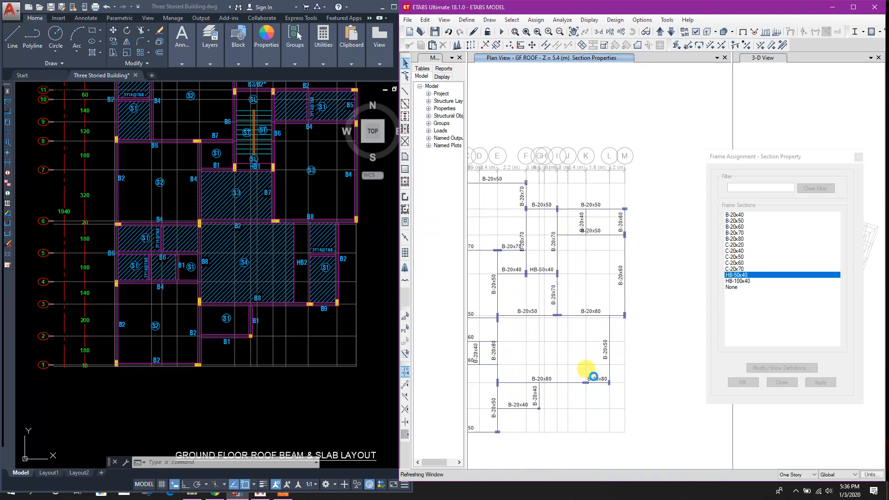
{"action": "scroll", "coordinate": [590, 381], "scroll_direction": "up", "scroll_amount": 3}
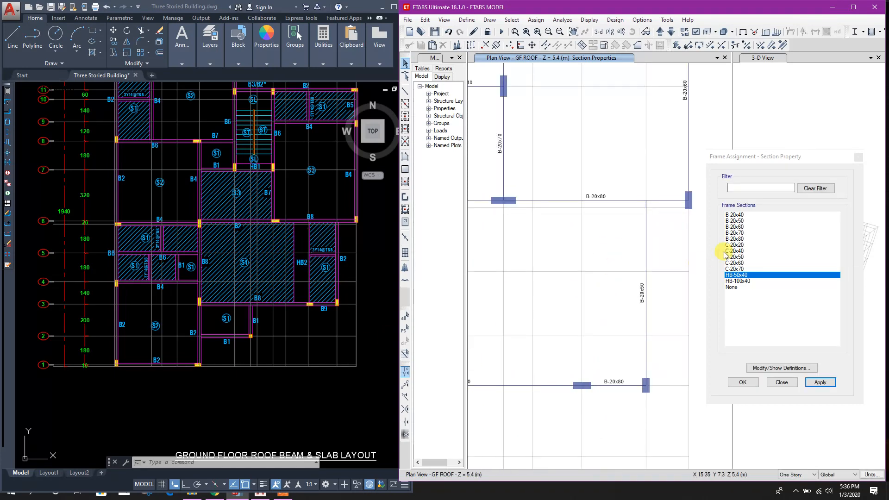
{"action": "left_click", "coordinate": [770, 383]}
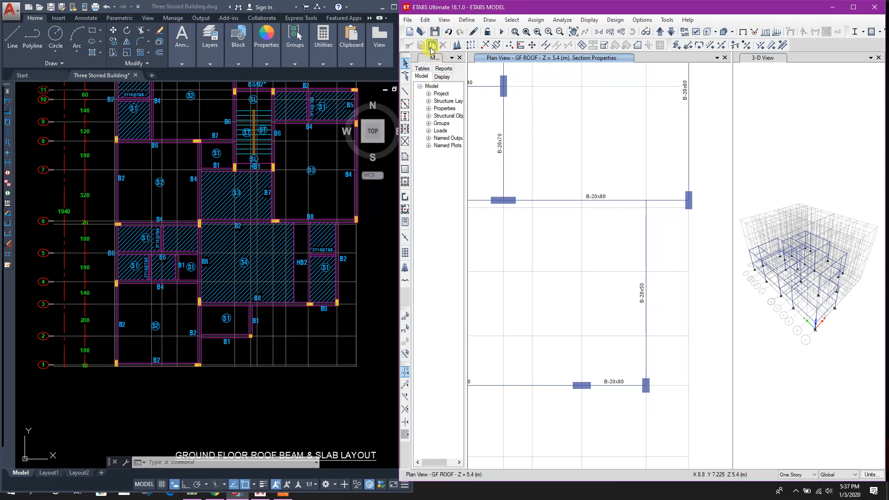
Draw an HB-100x40 frame along grid K from line 3 to the line 7 beam on the GF ROOF plan.
{"action": "left_click", "coordinate": [406, 93]}
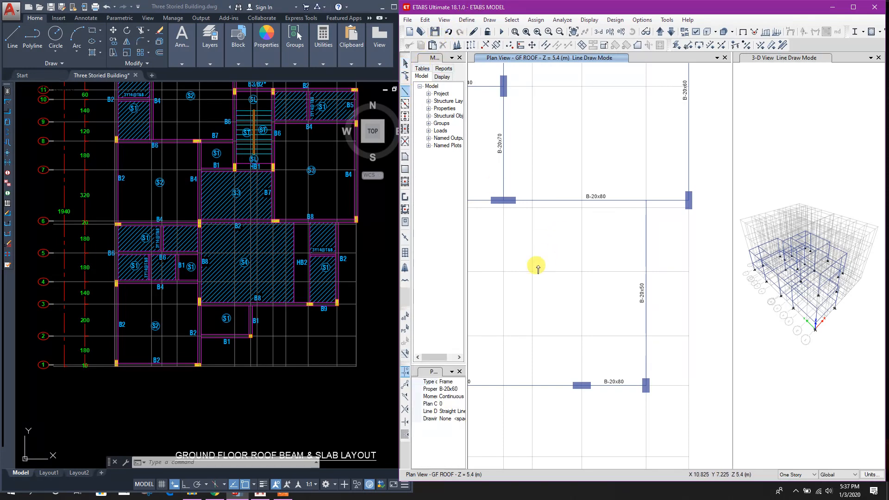
{"action": "left_click", "coordinate": [453, 389]}
{"action": "scroll", "coordinate": [447, 415], "scroll_direction": "down", "scroll_amount": 3}
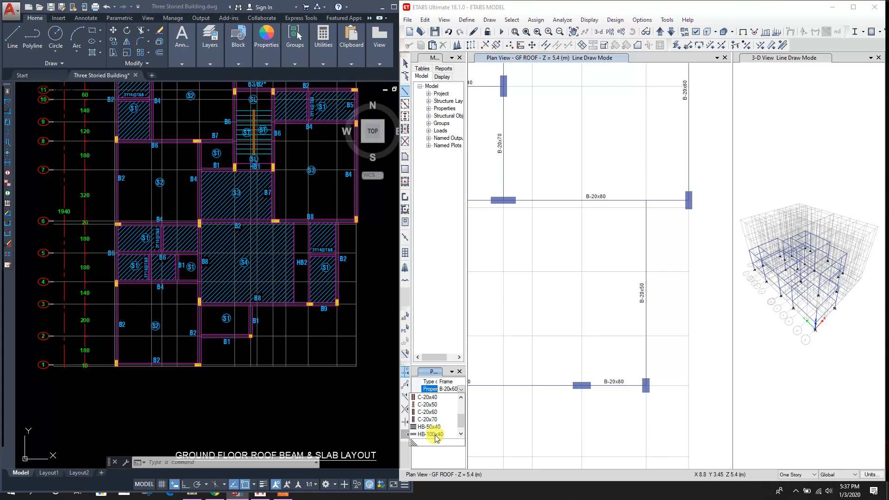
{"action": "left_click", "coordinate": [434, 435]}
{"action": "left_click", "coordinate": [582, 386]}
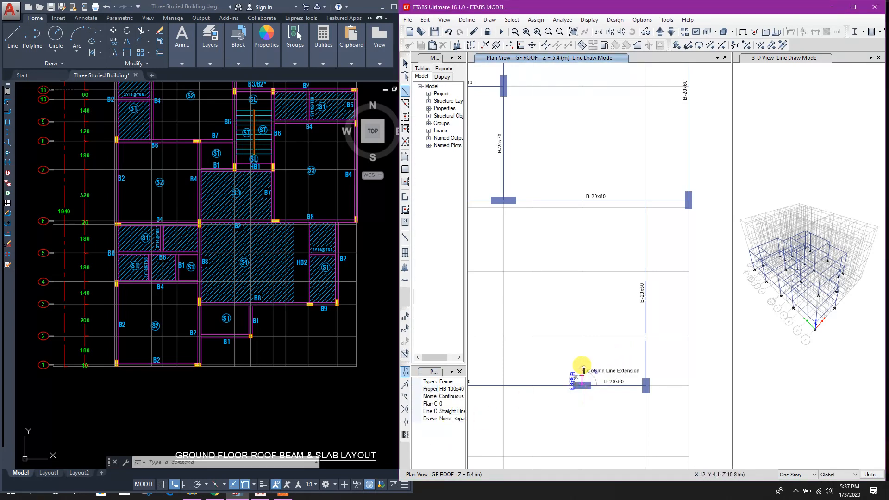
{"action": "double_click", "coordinate": [620, 222]}
{"action": "key", "text": "Escape"}
{"action": "scroll", "coordinate": [649, 284], "scroll_direction": "down", "scroll_amount": 5}
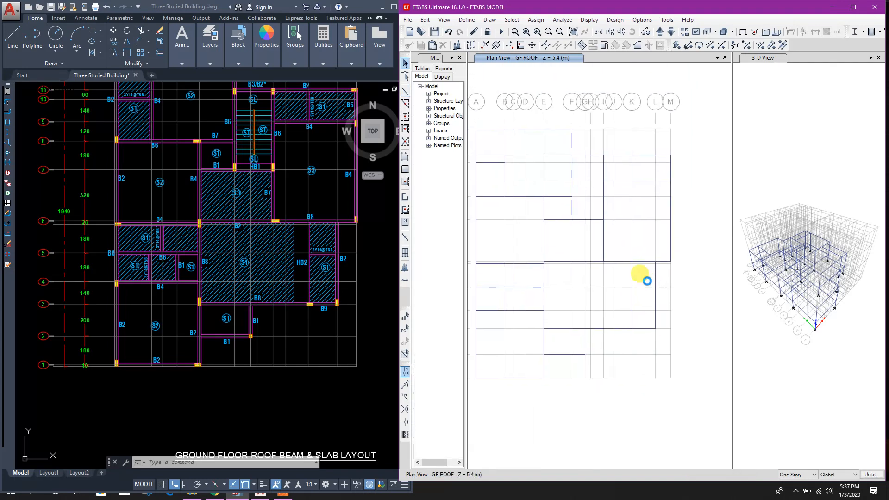
{"action": "middle_click_drag", "start_coordinate": [579, 260], "coordinate": [612, 264]}
Examine the diagonal P3 beam on the AutoCAD plinth beam layout and bring up the PB plan in ETABS.
{"action": "left_click", "coordinate": [359, 257]}
{"action": "scroll", "coordinate": [324, 259], "scroll_direction": "down", "scroll_amount": 1}
{"action": "middle_click_drag", "start_coordinate": [226, 278], "coordinate": [362, 282]}
{"action": "scroll", "coordinate": [362, 283], "scroll_direction": "down", "scroll_amount": 3}
{"action": "scroll", "coordinate": [214, 303], "scroll_direction": "up", "scroll_amount": 10}
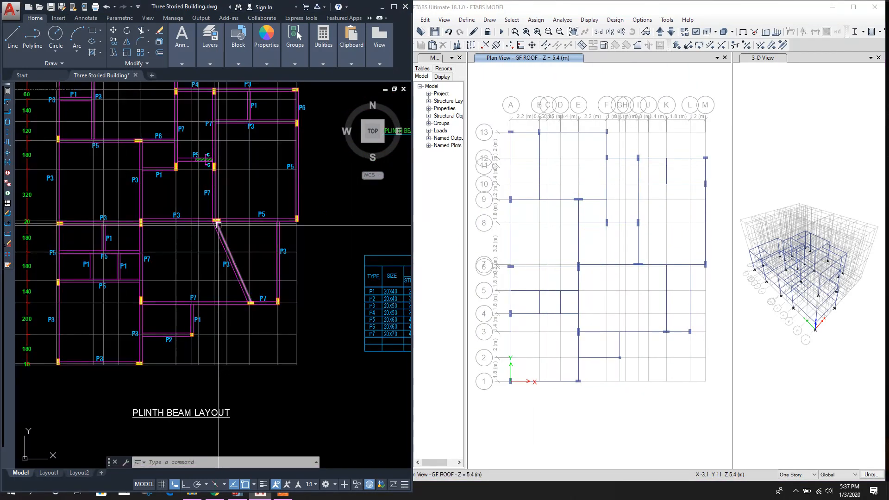
{"action": "left_click", "coordinate": [584, 158]}
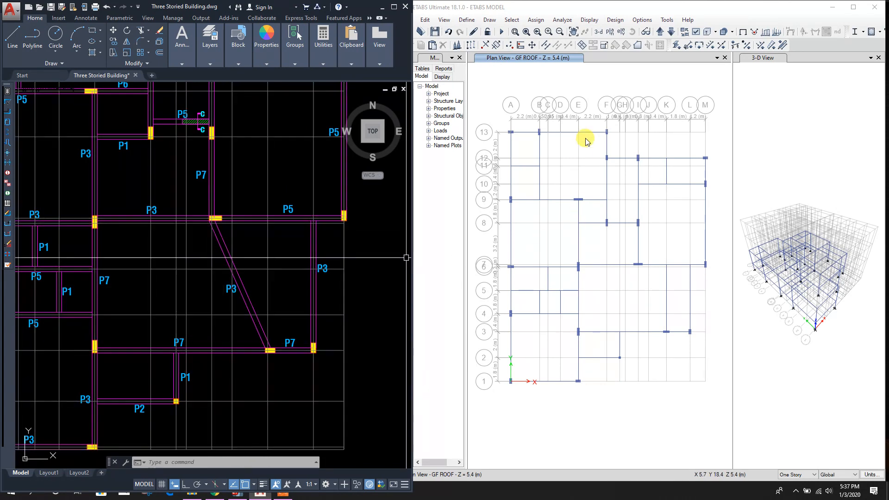
{"action": "left_click", "coordinate": [676, 31]}
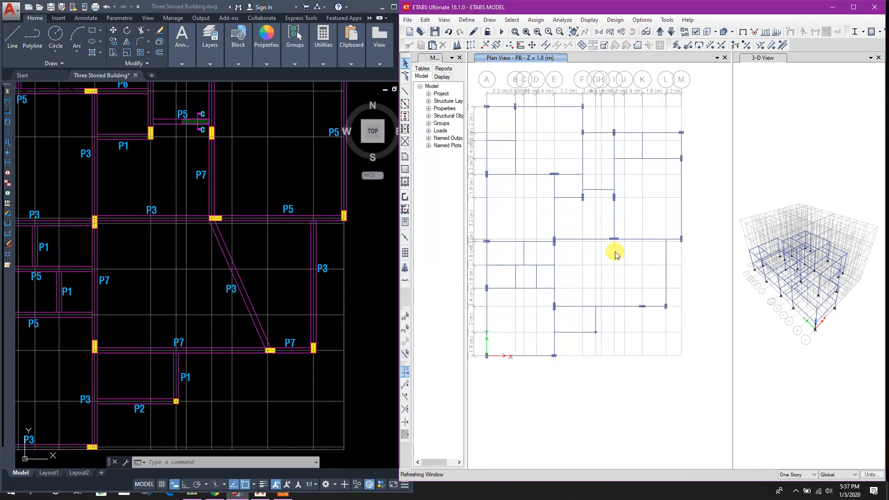
Draw a diagonal B-20x50 beam on the PB plan from the column at grid I line 7 to grid point K 3.
{"action": "left_click", "coordinate": [404, 94]}
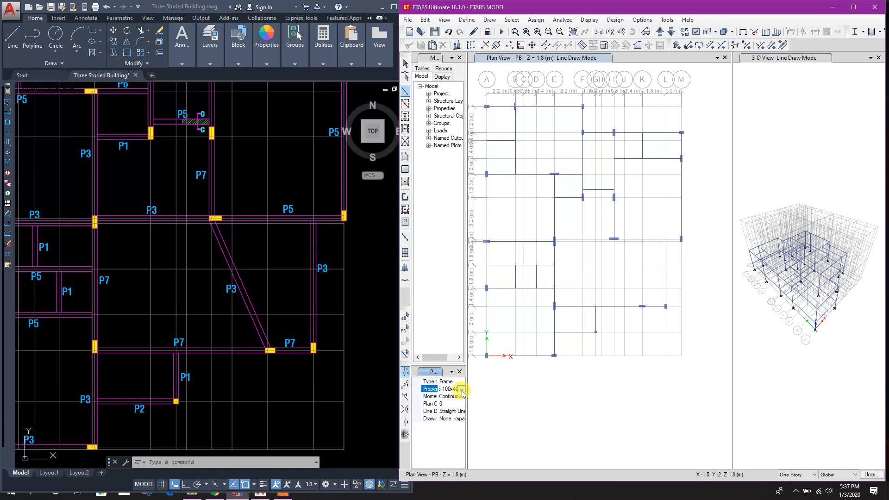
{"action": "left_click", "coordinate": [451, 389]}
{"action": "scroll", "coordinate": [435, 428], "scroll_direction": "up", "scroll_amount": 2}
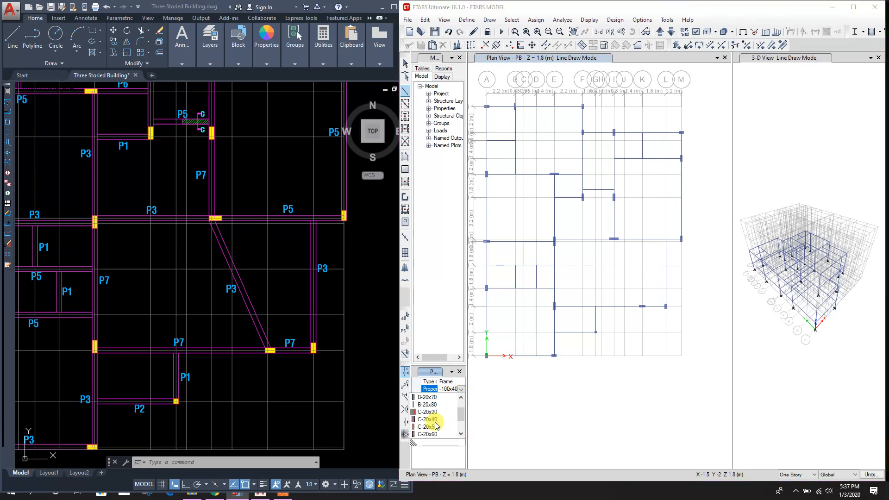
{"action": "left_click", "coordinate": [431, 405]}
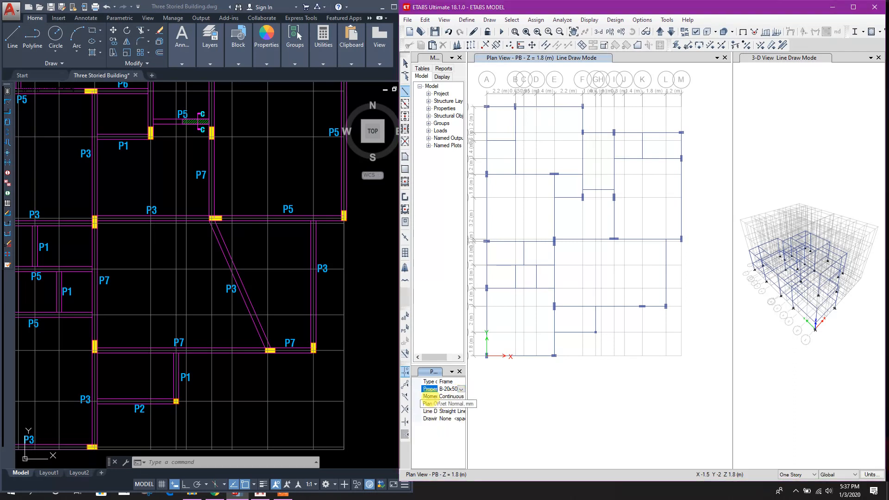
{"action": "left_click", "coordinate": [615, 240]}
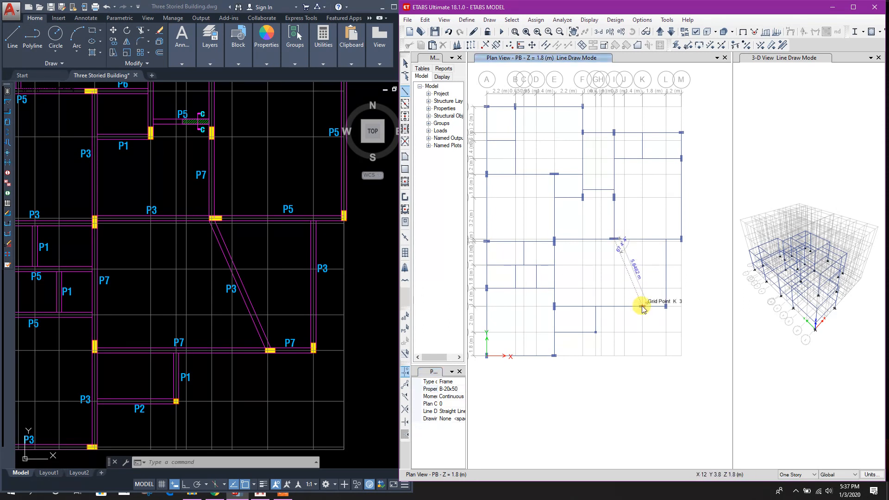
{"action": "key", "text": "Escape"}
{"action": "mouse_move", "coordinate": [605, 176]}
{"action": "middle_mouse_down"}
{"action": "mouse_move", "coordinate": [634, 198]}
{"action": "mouse_move", "coordinate": [614, 237]}
{"action": "middle_mouse_up"}
Return the ETABS plan to GF ROOF, check the AutoCAD plinth beam layout, and display the frames as extruded shapes.
{"action": "left_click", "coordinate": [660, 32]}
{"action": "middle_click_drag", "start_coordinate": [633, 308], "coordinate": [635, 296]}
{"action": "scroll", "coordinate": [278, 261], "scroll_direction": "down", "scroll_amount": 2}
{"action": "middle_click_drag", "start_coordinate": [281, 268], "coordinate": [318, 305]}
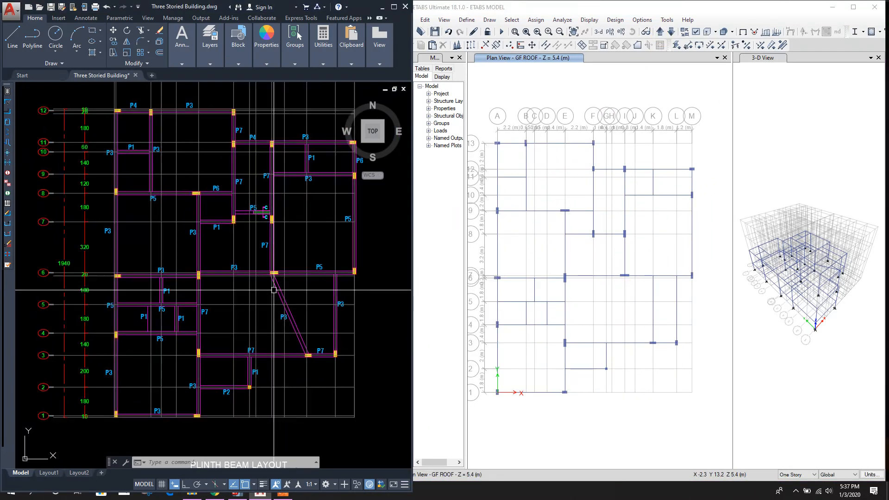
{"action": "left_click", "coordinate": [707, 31]}
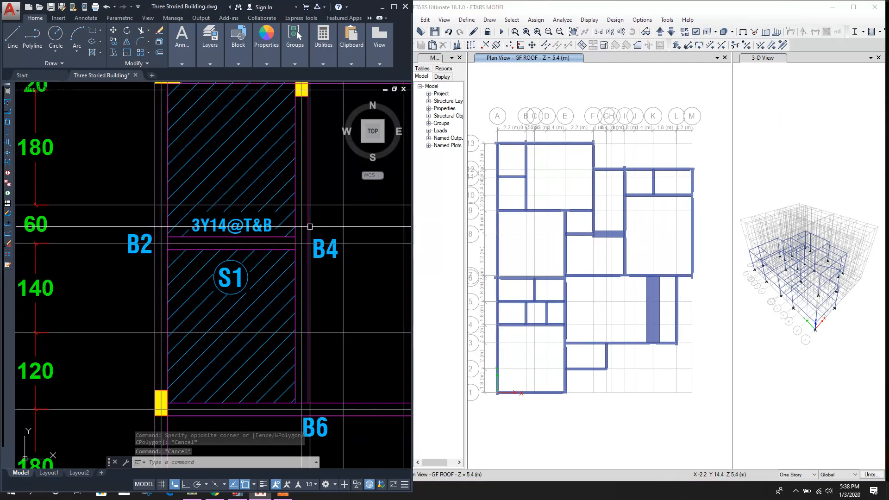
Compare the AutoCAD GF roof slab and beam layout with the GF ROOF plan, and turn off the extruded frame display in ETABS.
{"action": "scroll", "coordinate": [286, 278], "scroll_direction": "up", "scroll_amount": 1}
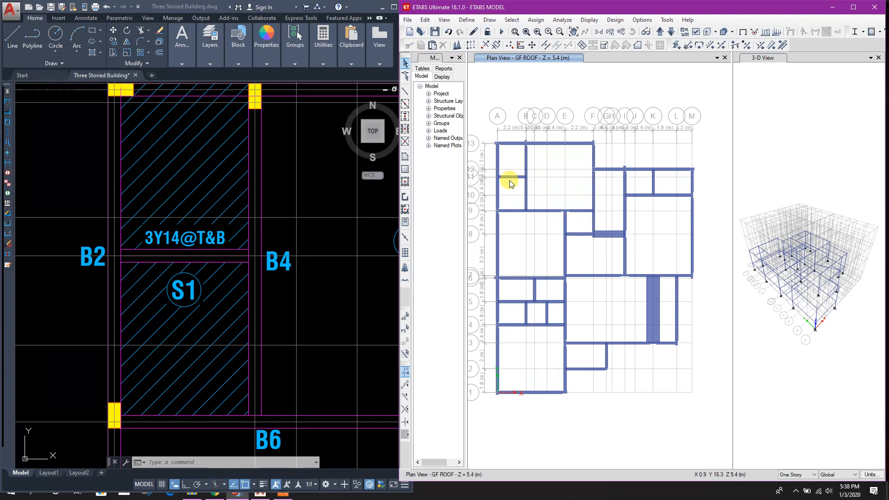
{"action": "left_click", "coordinate": [308, 294]}
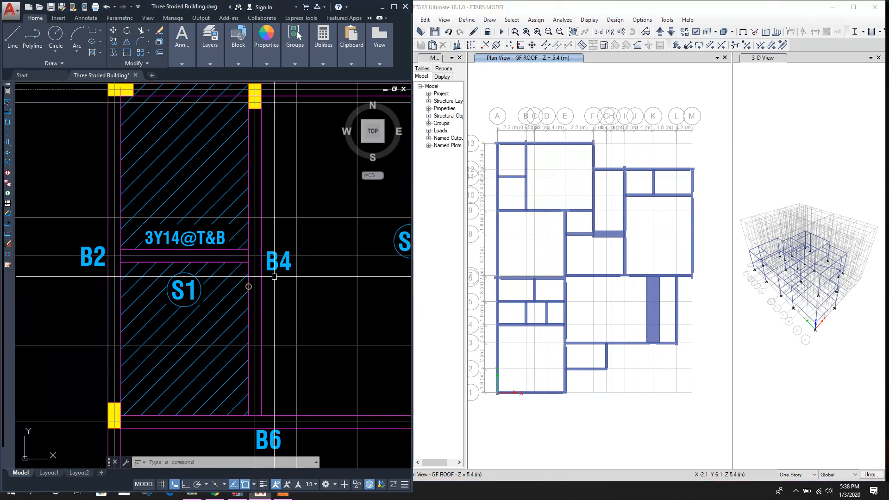
{"action": "scroll", "coordinate": [308, 293], "scroll_direction": "down", "scroll_amount": 8}
{"action": "middle_click_drag", "start_coordinate": [308, 294], "coordinate": [276, 284]}
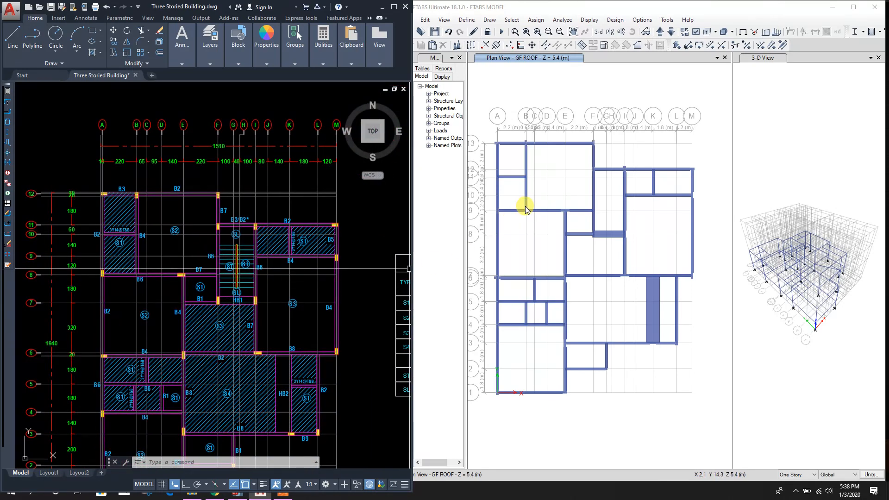
{"action": "left_click", "coordinate": [531, 255]}
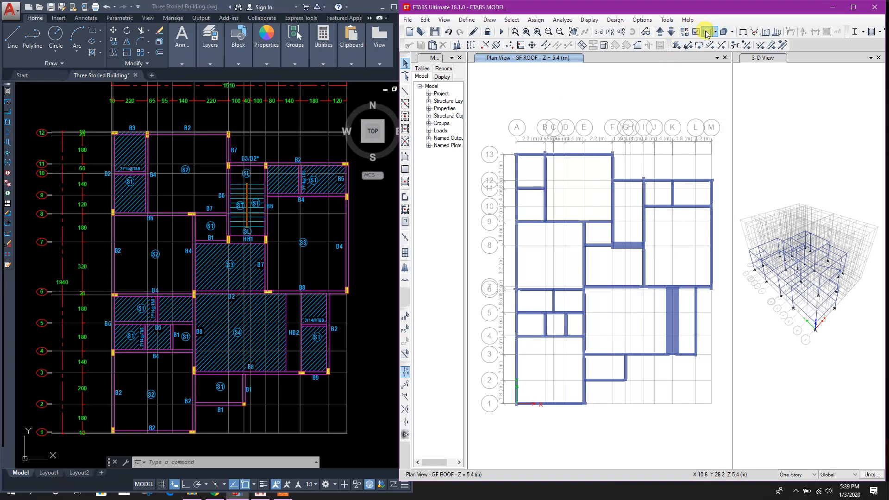
{"action": "left_click", "coordinate": [707, 33]}
{"action": "left_click", "coordinate": [259, 242]}
{"action": "mouse_move", "coordinate": [288, 239]}
{"action": "middle_mouse_down"}
{"action": "mouse_move", "coordinate": [266, 278]}
{"action": "mouse_move", "coordinate": [279, 273]}
{"action": "middle_mouse_up"}
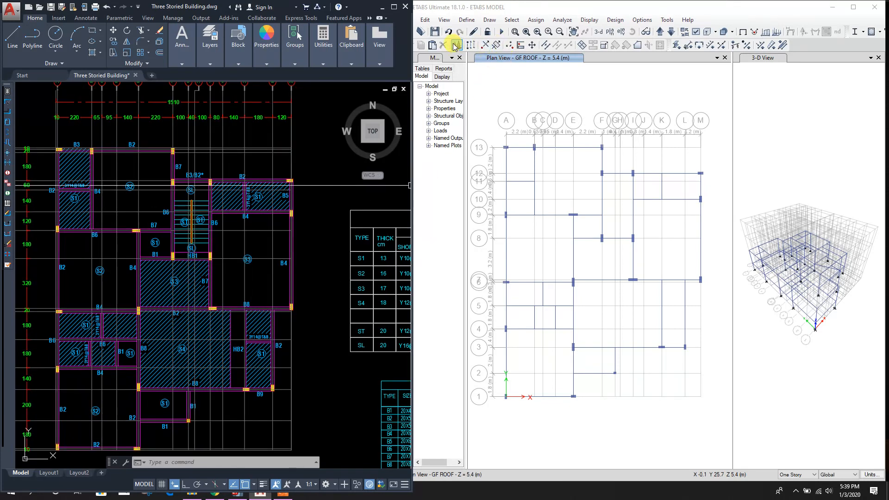
Start drawing floor areas, open the slab section definitions, and modify Slab1 with the name S13 and material C30/37.
{"action": "left_click", "coordinate": [416, 55]}
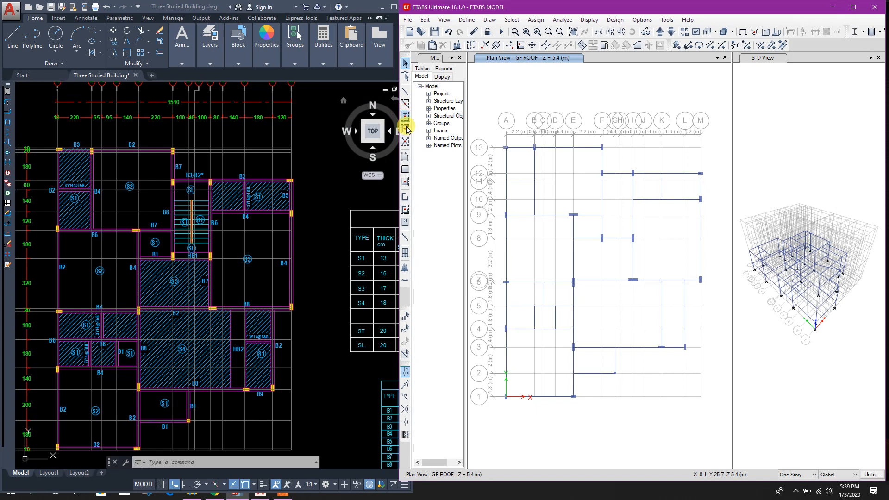
{"action": "left_click", "coordinate": [404, 158]}
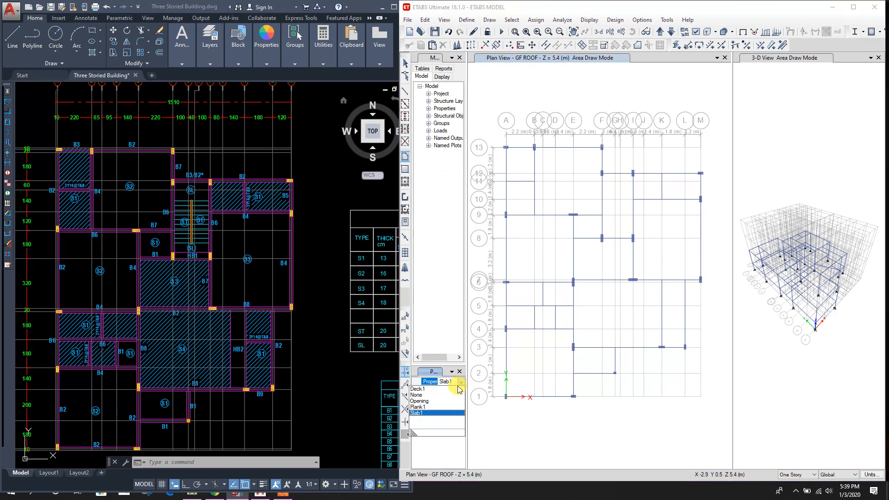
{"action": "left_click", "coordinate": [467, 19]}
{"action": "mouse_move", "coordinate": [481, 46]}
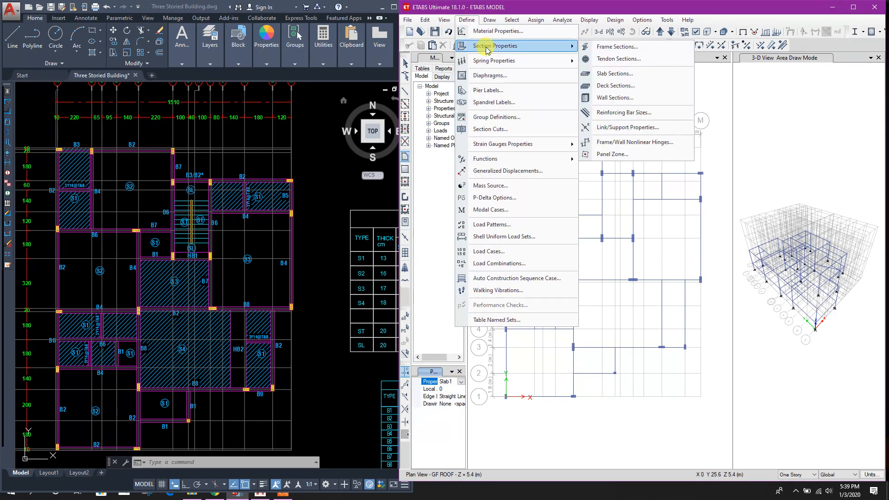
{"action": "left_click", "coordinate": [602, 73]}
{"action": "left_click_drag", "start_coordinate": [473, 176], "coordinate": [638, 166]}
{"action": "left_click", "coordinate": [540, 205]}
{"action": "left_click", "coordinate": [667, 226]}
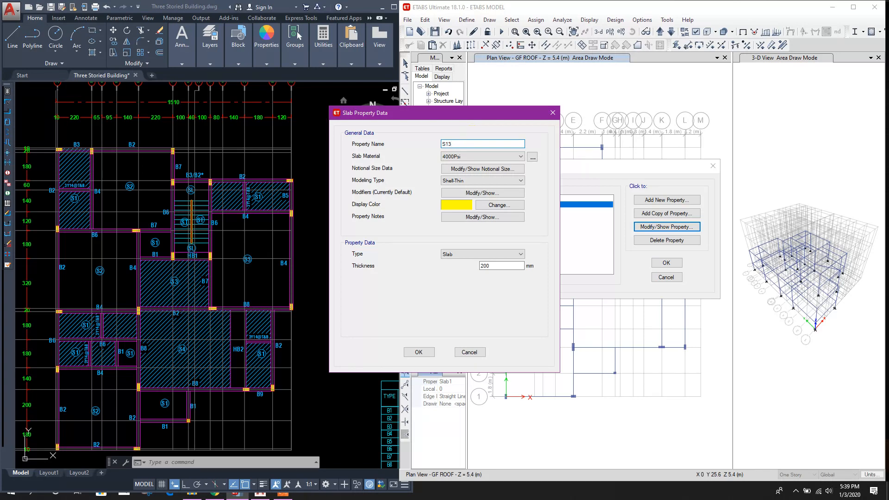
{"action": "left_click_drag", "start_coordinate": [476, 121], "coordinate": [675, 118]}
{"action": "left_click", "coordinate": [676, 153]}
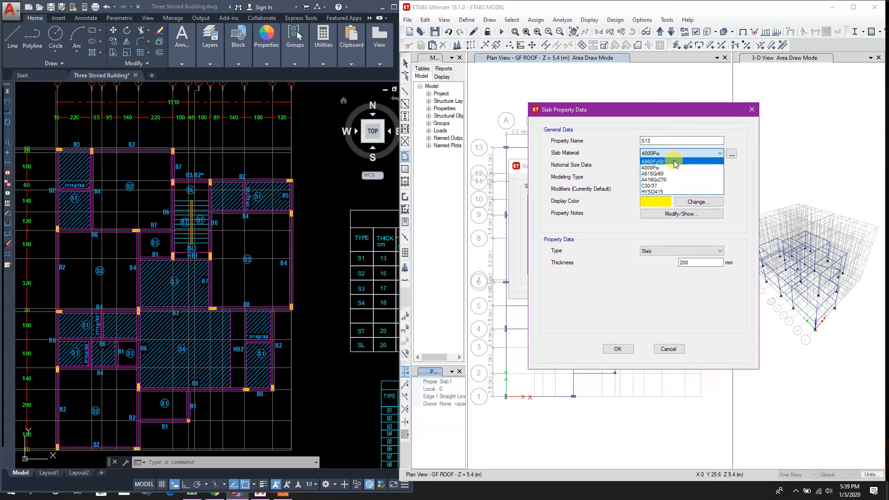
{"action": "left_click", "coordinate": [653, 186]}
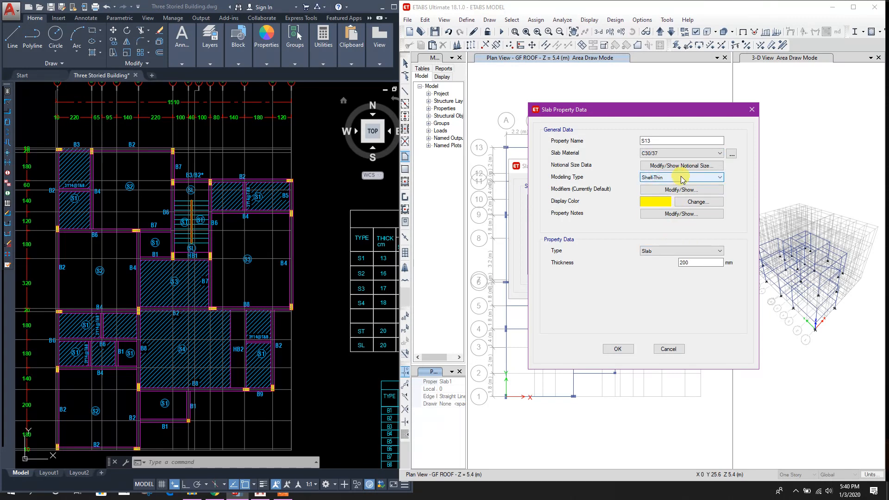
Check the AutoCAD slab layout and set S13 to Membrane with special one-way load distribution and a 130 mm thickness.
{"action": "left_click", "coordinate": [300, 230]}
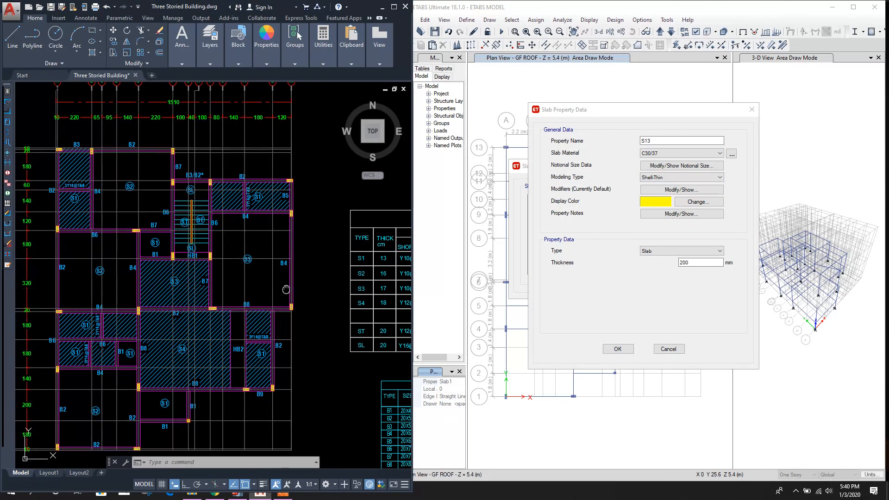
{"action": "middle_click_drag", "start_coordinate": [288, 289], "coordinate": [241, 260]}
{"action": "middle_click_drag", "start_coordinate": [198, 304], "coordinate": [276, 286]}
{"action": "middle_click_drag", "start_coordinate": [137, 230], "coordinate": [137, 268]}
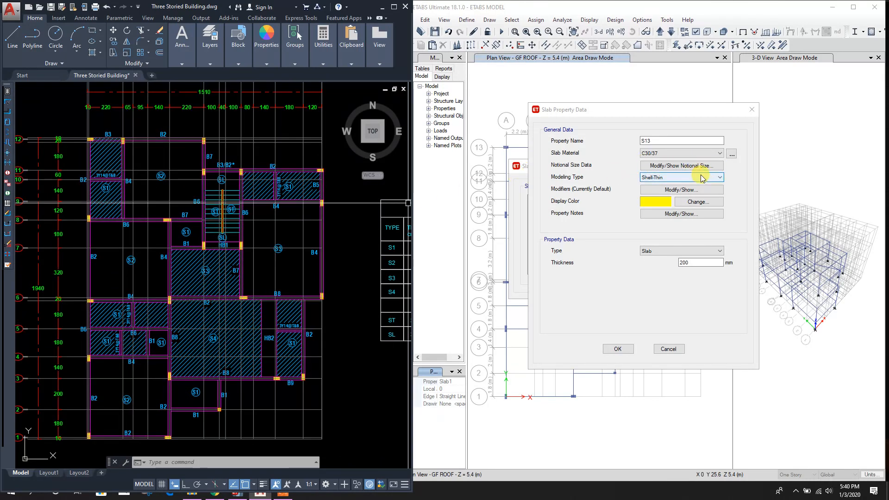
{"action": "left_click", "coordinate": [699, 177]}
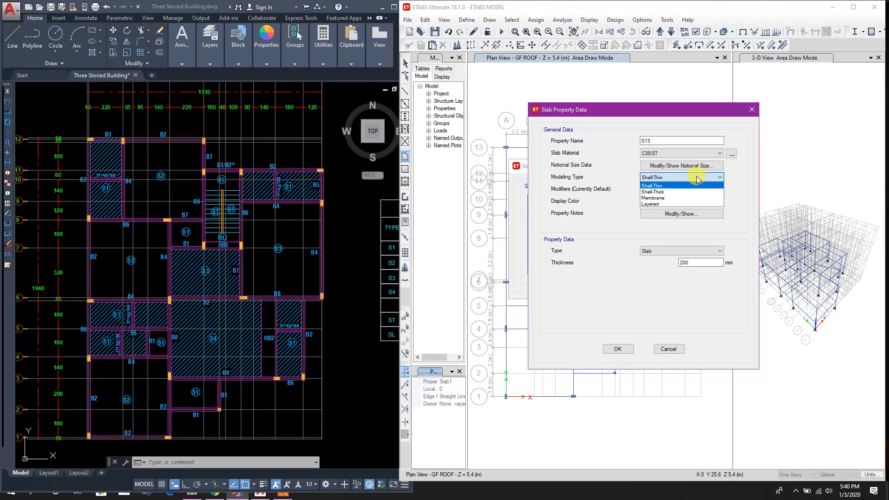
{"action": "left_click", "coordinate": [681, 199]}
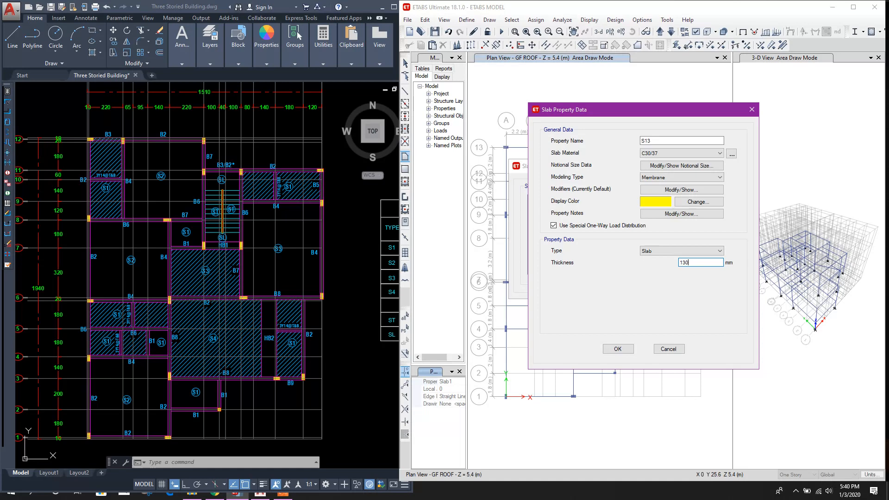
{"action": "left_click", "coordinate": [618, 349]}
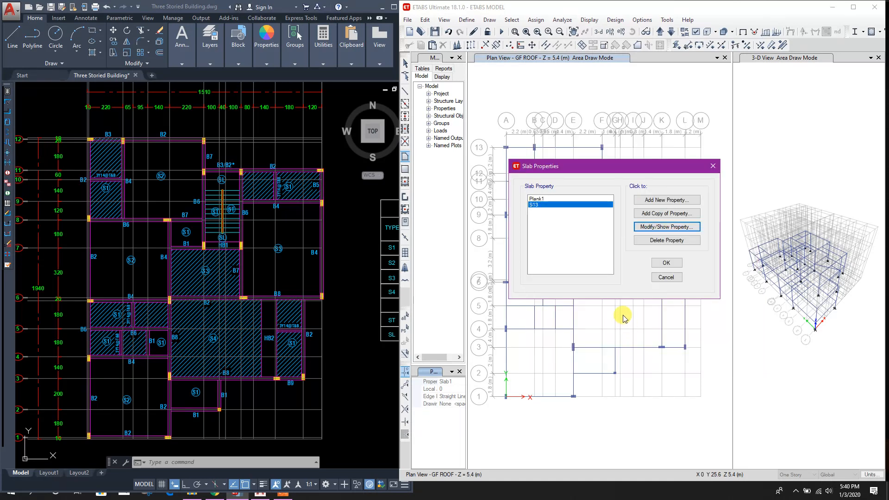
Add a copy of slab S13 named S13t, without special one-way load distribution and with the Shell-Thin modeling type.
{"action": "left_click", "coordinate": [663, 217]}
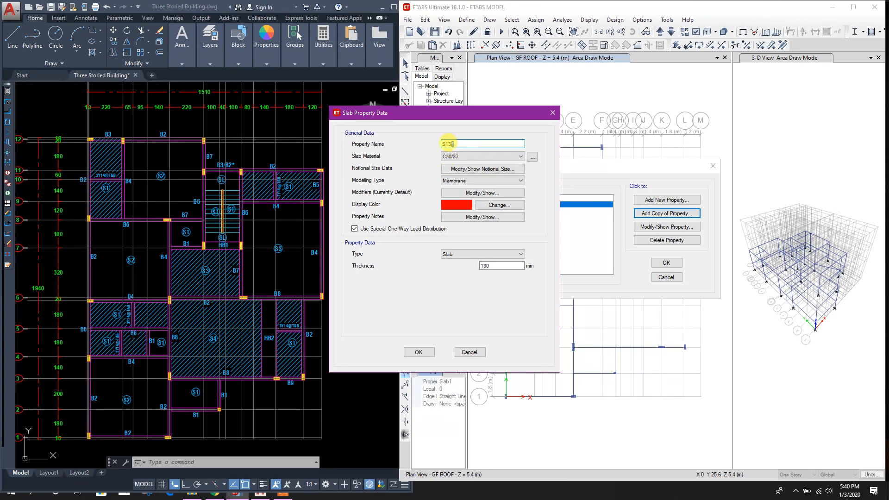
{"action": "type", "text": "t"}
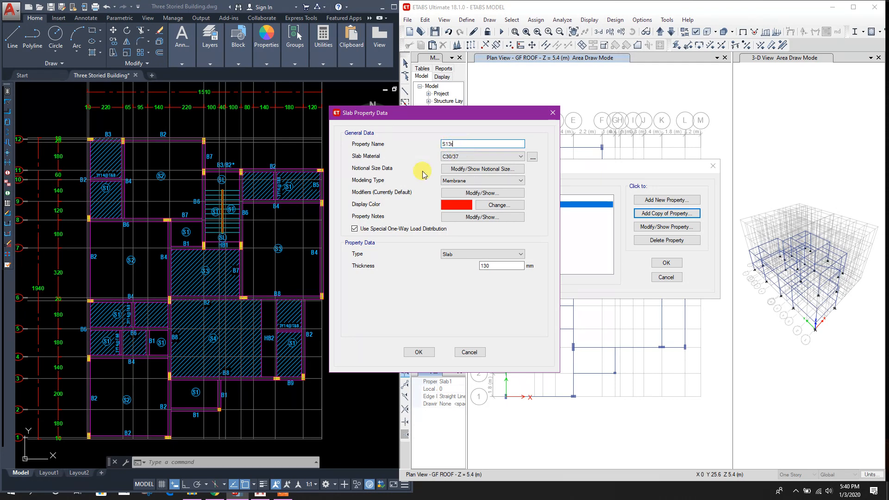
{"action": "left_click", "coordinate": [355, 228]}
{"action": "left_click", "coordinate": [484, 181]}
{"action": "left_click", "coordinate": [463, 189]}
{"action": "left_click", "coordinate": [419, 352]}
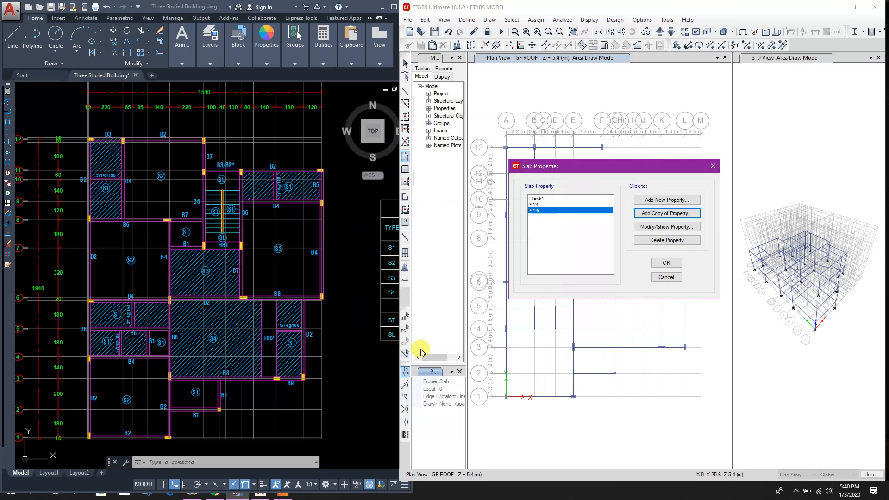
Copy slab S13t as S16 and set its thickness to 160 mm according to the AutoCAD slab schedule.
{"action": "left_click", "coordinate": [658, 214]}
{"action": "left_click_drag", "start_coordinate": [464, 117], "coordinate": [643, 132]}
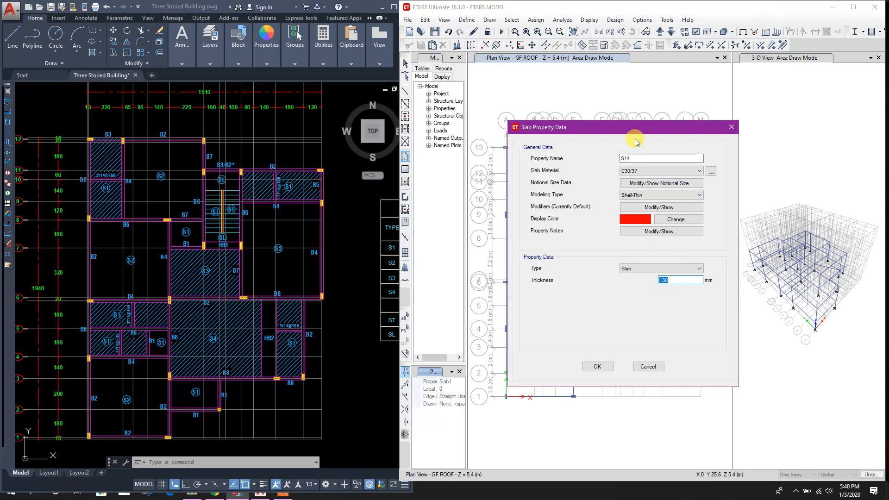
{"action": "left_click", "coordinate": [137, 2]}
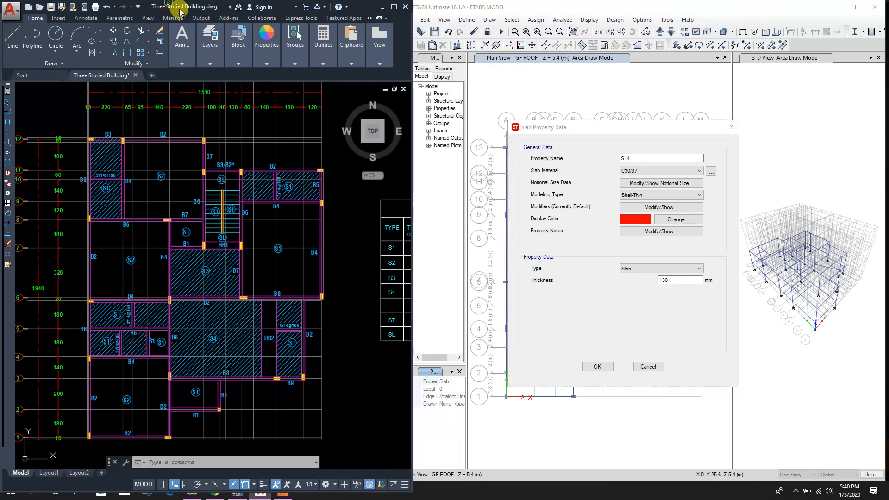
{"action": "middle_click_drag", "start_coordinate": [358, 218], "coordinate": [343, 221]}
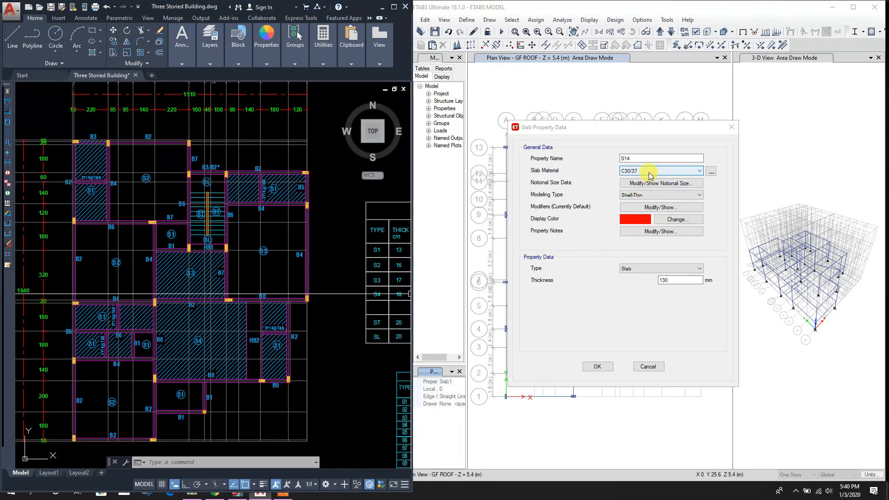
{"action": "left_click", "coordinate": [649, 291]}
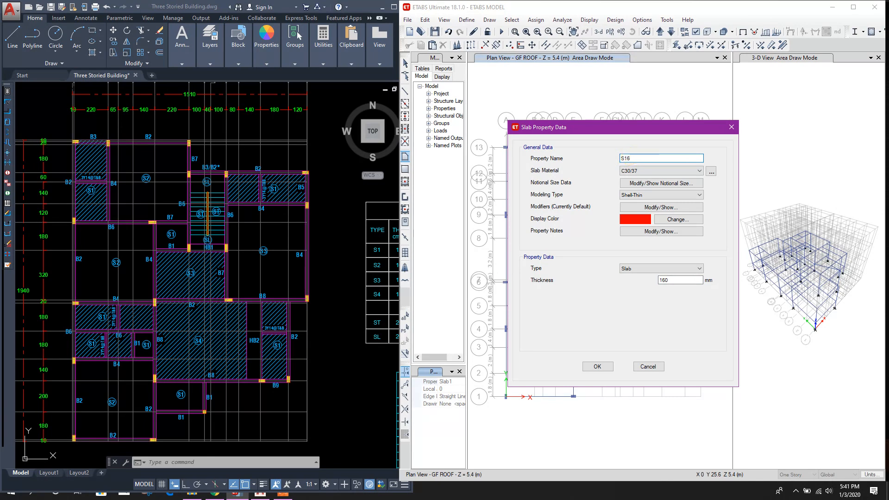
{"action": "left_click", "coordinate": [609, 365]}
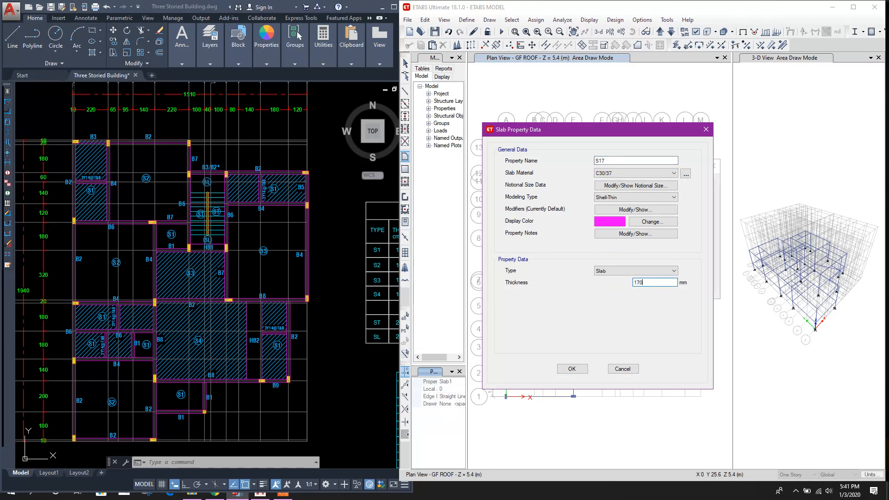
Add slab section S17 with a 170 mm thickness, check the AutoCAD slab schedule, and accept the slab definitions.
{"action": "left_click", "coordinate": [573, 369]}
{"action": "left_click", "coordinate": [365, 359]}
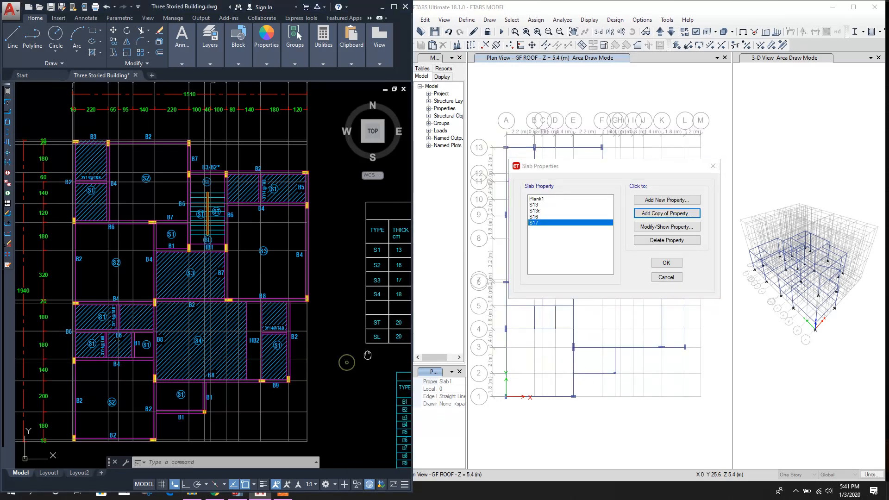
{"action": "middle_click_drag", "start_coordinate": [383, 309], "coordinate": [318, 313]}
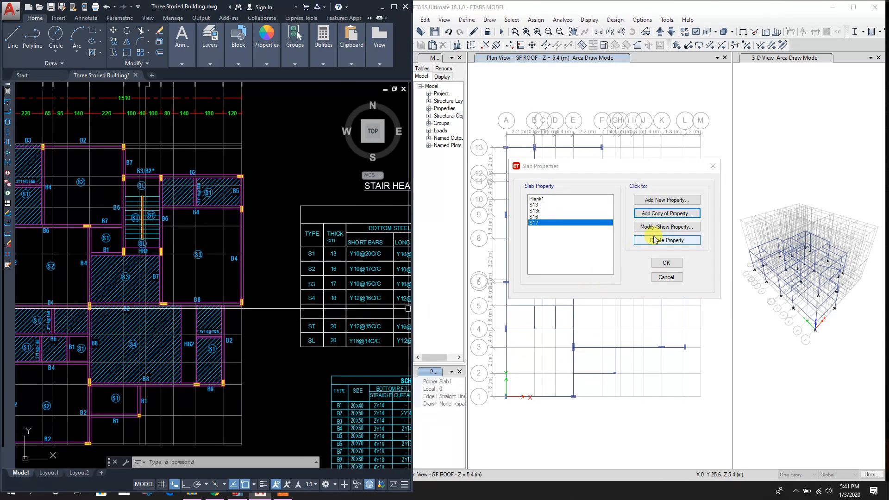
{"action": "left_click", "coordinate": [658, 264]}
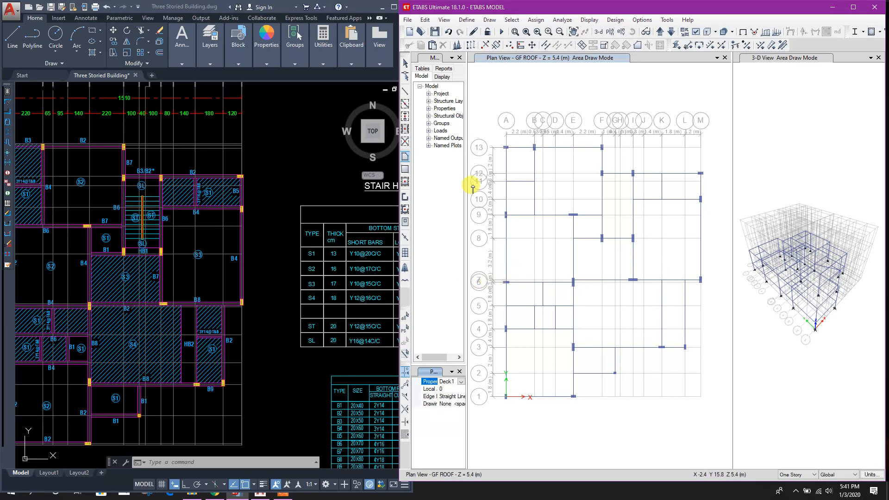
Draw an S13 floor slab on the GF ROOF plan between grids A and B from line 13 to line 9.
{"action": "left_click", "coordinate": [457, 381]}
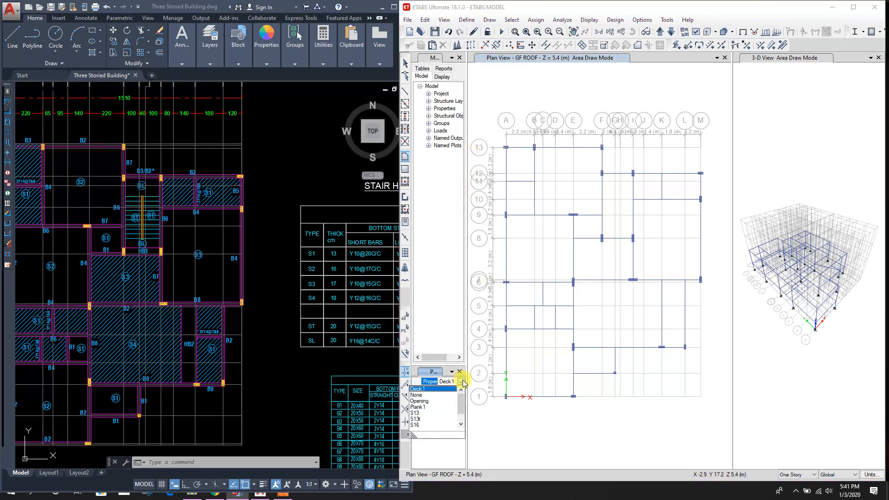
{"action": "left_click", "coordinate": [426, 412]}
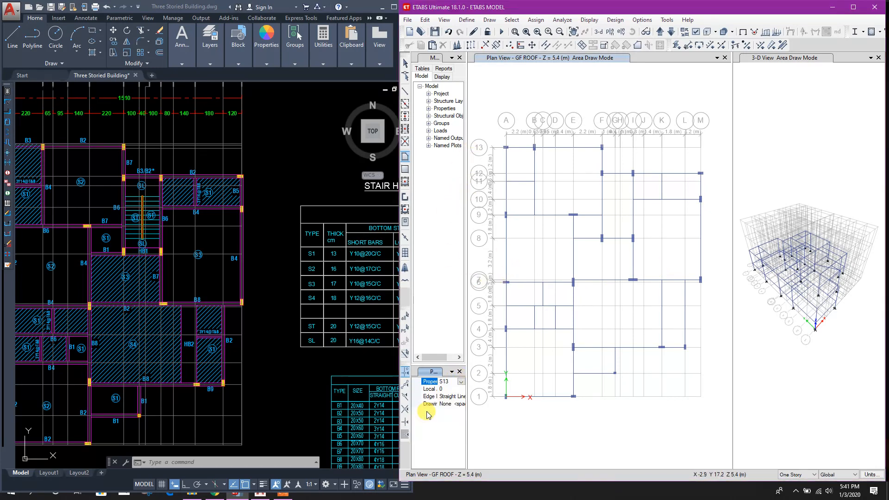
{"action": "left_click", "coordinate": [506, 149]}
{"action": "left_click", "coordinate": [533, 215]}
{"action": "left_click", "coordinate": [536, 149]}
{"action": "key", "text": "Return"}
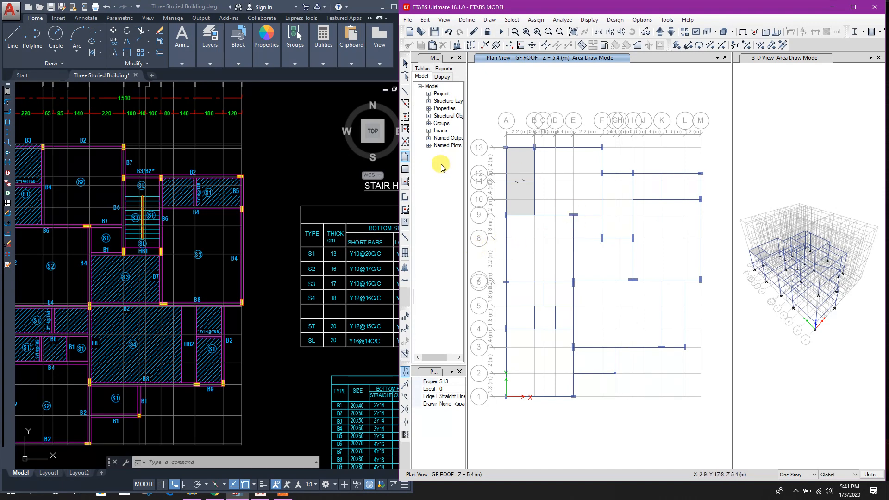
Draw rectangular S13 slabs over grids I to M between lines 12 and 10, and grids K to L between lines 7 and 3.
{"action": "left_click", "coordinate": [407, 171]}
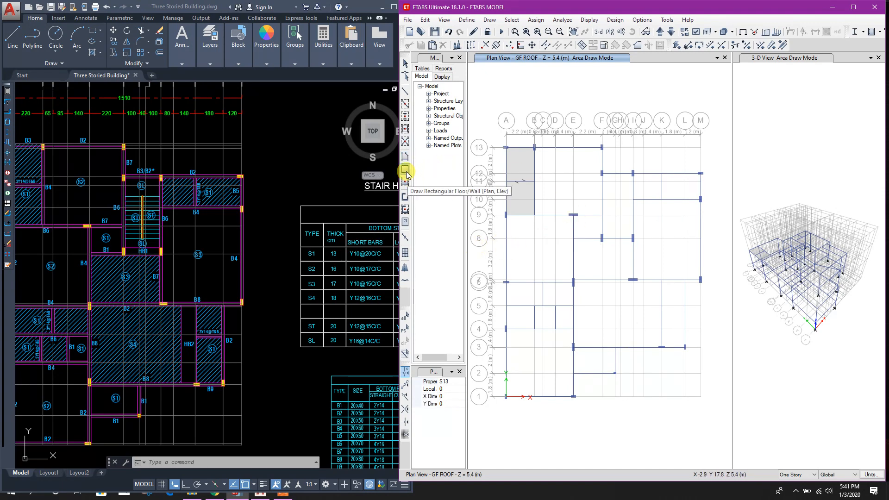
{"action": "left_click", "coordinate": [633, 174]}
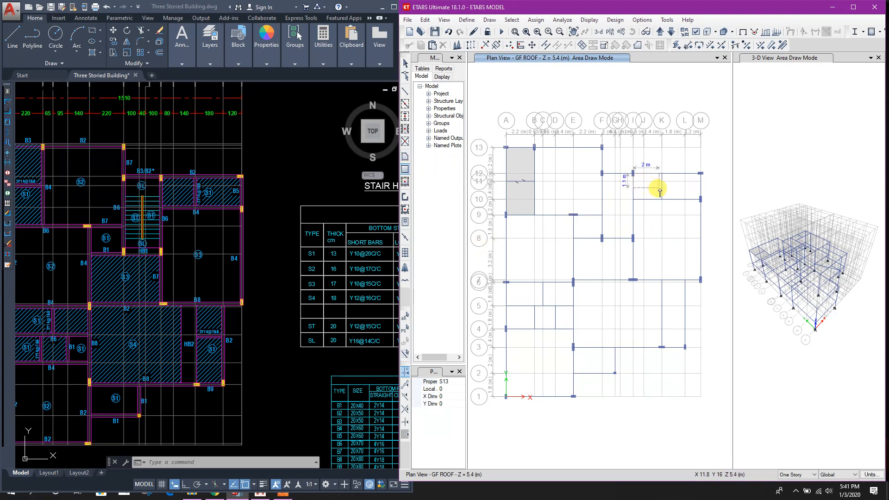
{"action": "left_click", "coordinate": [700, 202]}
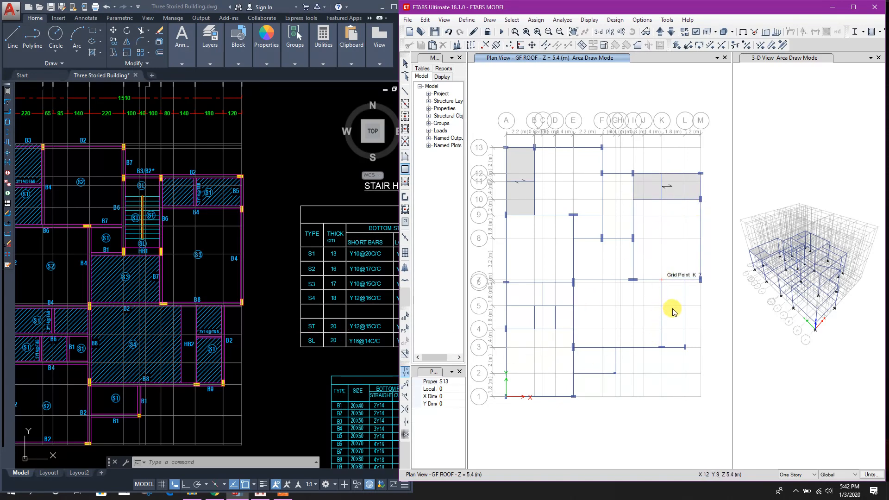
{"action": "left_click", "coordinate": [662, 280]}
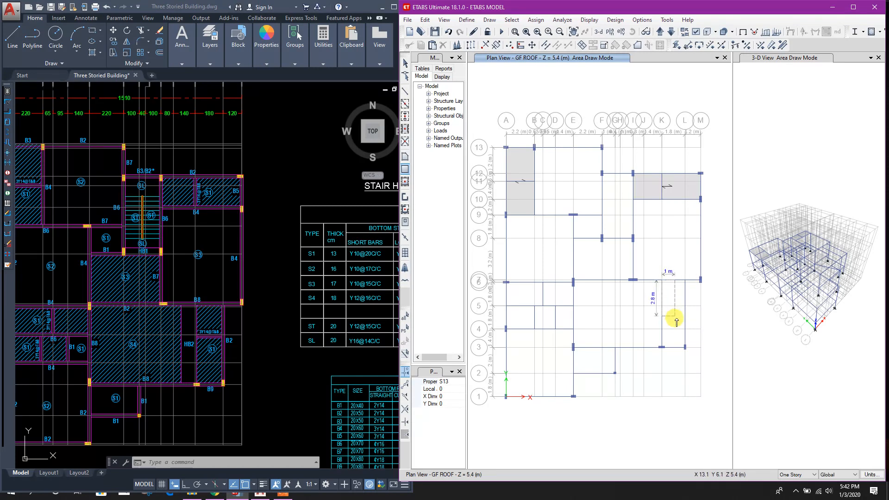
{"action": "left_click", "coordinate": [692, 347]}
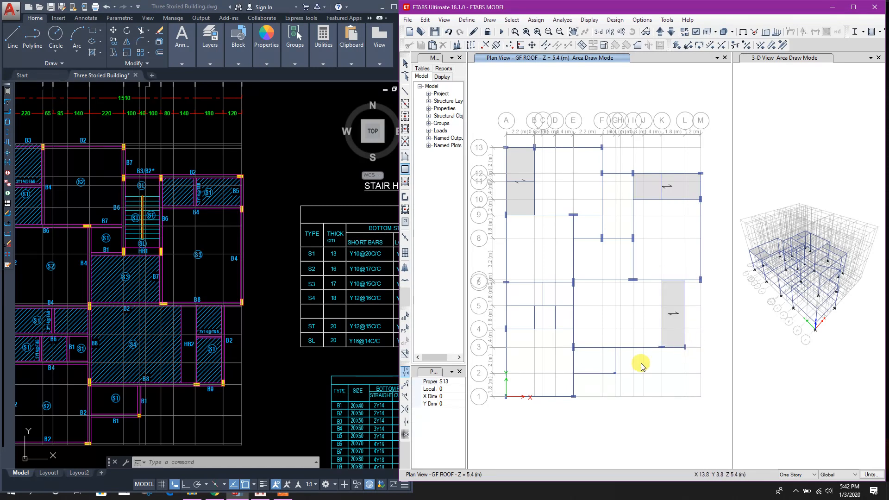
Draw S13 slabs over grids A to D between lines 5 and 4, and grids A to E between lines 6 and 5.
{"action": "left_click", "coordinate": [507, 306]}
{"action": "left_click", "coordinate": [555, 328]}
{"action": "left_click_drag", "start_coordinate": [506, 282], "coordinate": [573, 305]}
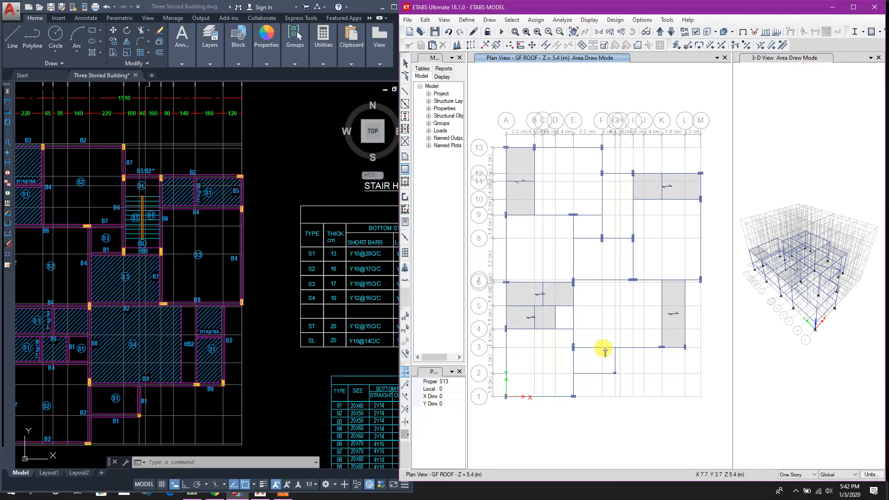
Draw S13t slabs over grids E to G on lines 3 to 2, E to F on lines 9 to 8, and D to E on lines 5 to 4.
{"action": "middle_click_drag", "start_coordinate": [265, 380], "coordinate": [326, 381]}
{"action": "left_click", "coordinate": [435, 367]}
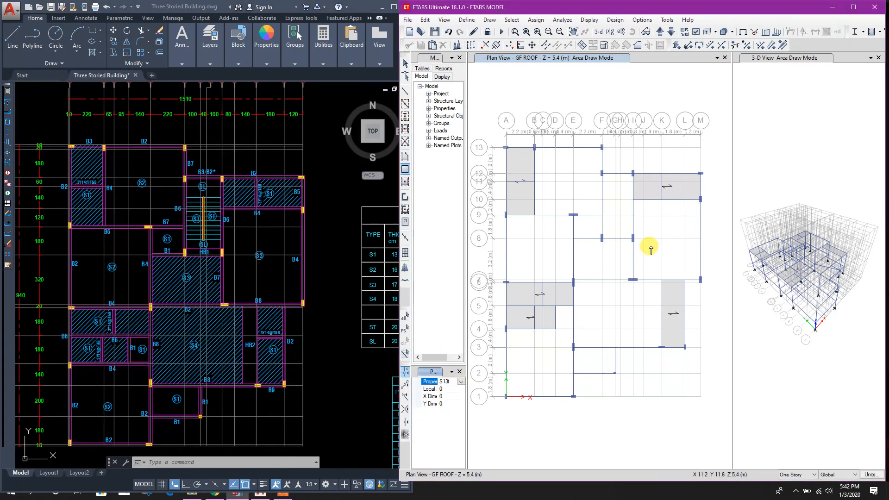
{"action": "left_click_drag", "start_coordinate": [573, 348], "coordinate": [615, 373]}
{"action": "left_click_drag", "start_coordinate": [591, 232], "coordinate": [602, 238]}
Draw S16 slabs over grids B-F between lines 13 and 9, A-E between lines 9 and 6, and A-E between lines 4 and 1.
{"action": "left_click", "coordinate": [442, 381]}
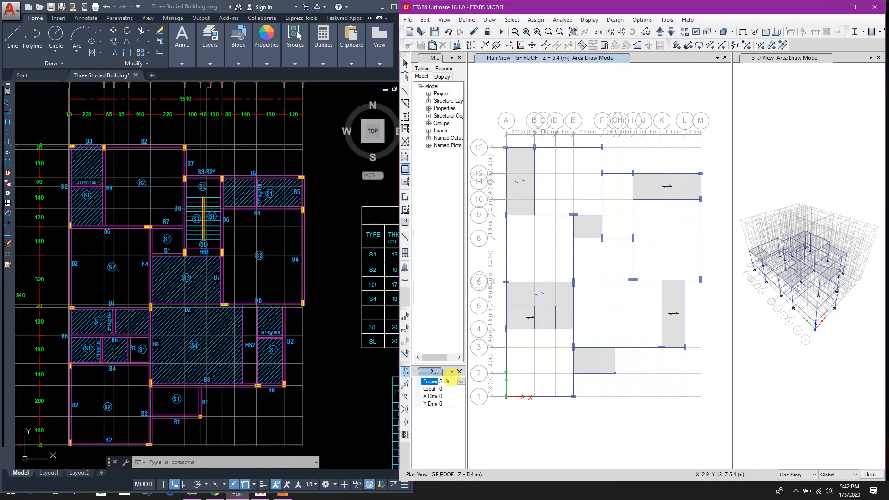
{"action": "left_click", "coordinate": [462, 381]}
{"action": "left_click", "coordinate": [430, 413]}
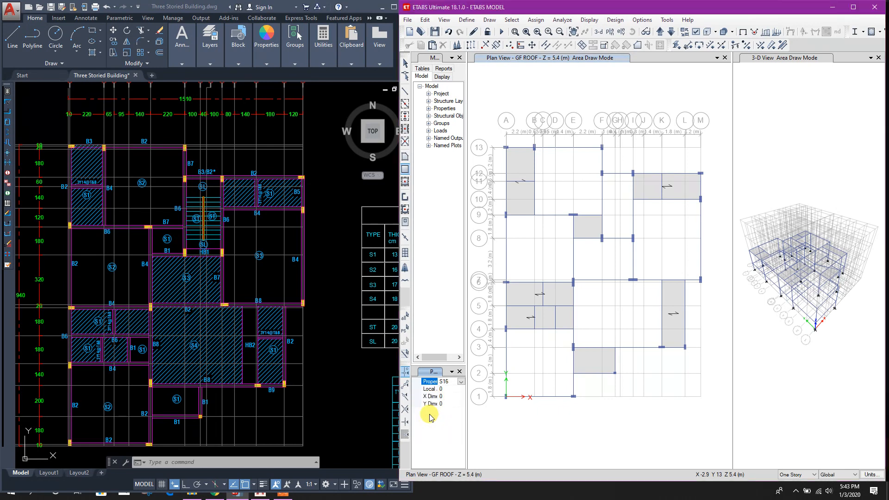
{"action": "left_click_drag", "start_coordinate": [534, 147], "coordinate": [602, 215]}
{"action": "left_click_drag", "start_coordinate": [506, 215], "coordinate": [573, 282]}
{"action": "left_click_drag", "start_coordinate": [506, 329], "coordinate": [573, 397]}
Draw S17 slabs over grids I-M, lines 10-7, and E-I, lines 8-7, plus an S18 slab over grids E-K, lines 7-3.
{"action": "left_click", "coordinate": [458, 381]}
{"action": "left_click", "coordinate": [435, 413]}
{"action": "mouse_move", "coordinate": [633, 199]}
{"action": "left_mouse_down"}
{"action": "mouse_move", "coordinate": [664, 221]}
{"action": "mouse_move", "coordinate": [701, 280]}
{"action": "left_mouse_up"}
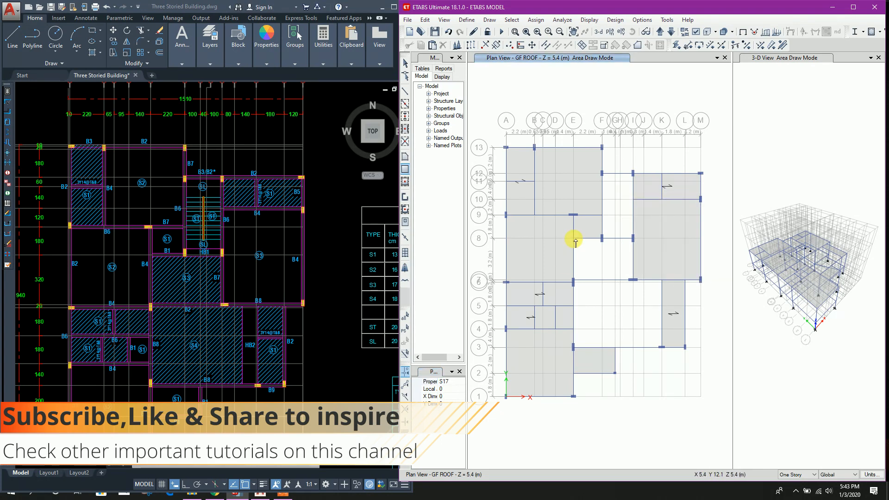
{"action": "left_click_drag", "start_coordinate": [573, 238], "coordinate": [633, 279]}
{"action": "left_click_drag", "start_coordinate": [573, 281], "coordinate": [662, 347]}
{"action": "key", "text": "Escape"}
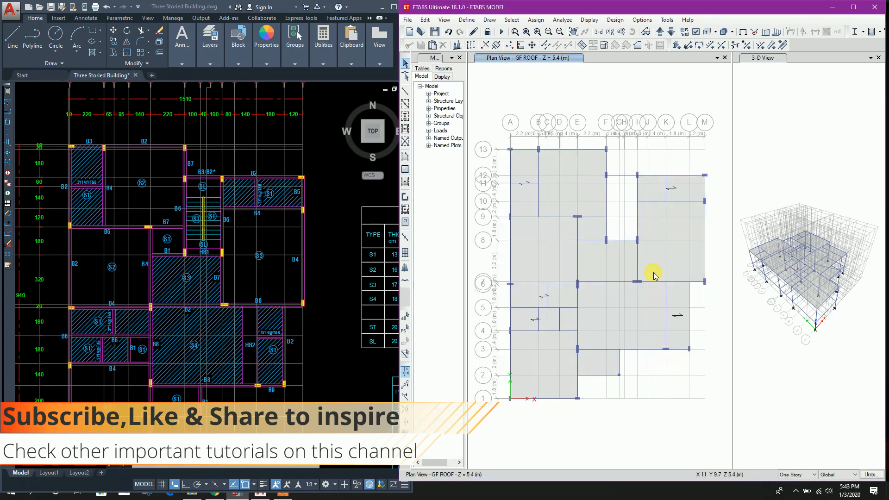
Rotate the local axes of slabs A-D lines 5-4, A-E lines 6-5 and I-M lines 12-10 to span vertically, and clear the axes display.
{"action": "left_click", "coordinate": [521, 333]}
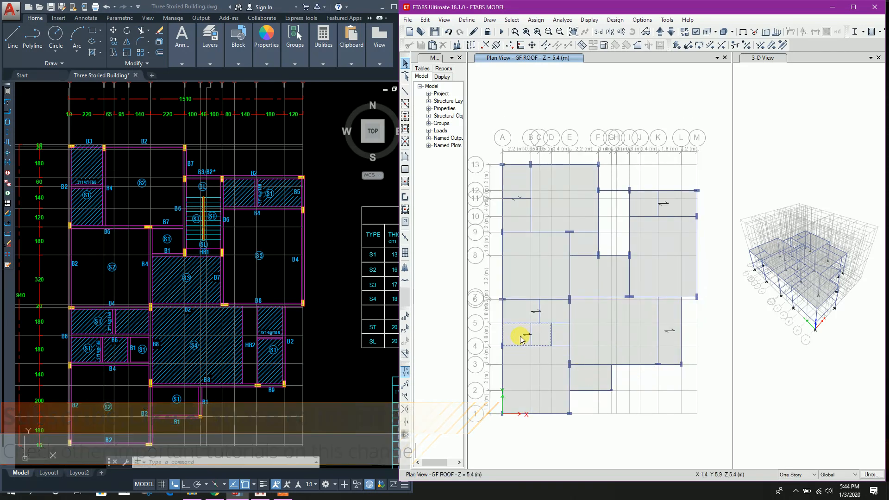
{"action": "left_click", "coordinate": [542, 315]}
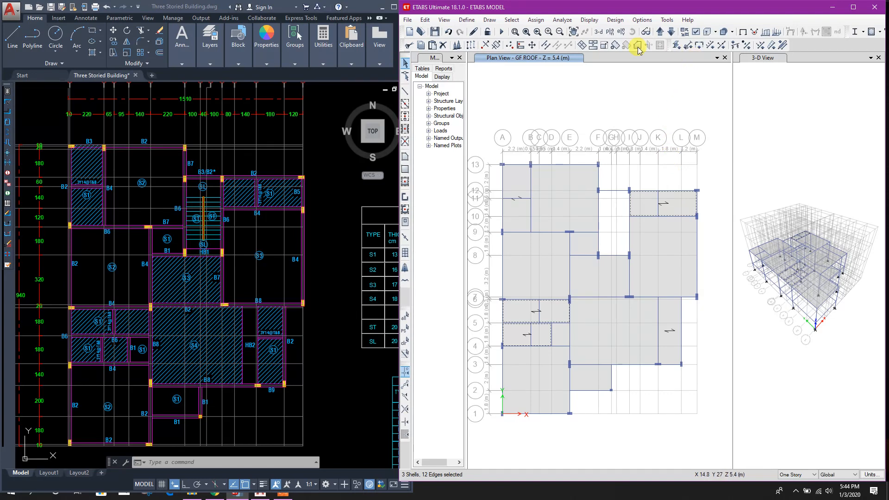
{"action": "left_click", "coordinate": [535, 20]}
{"action": "mouse_move", "coordinate": [560, 54]}
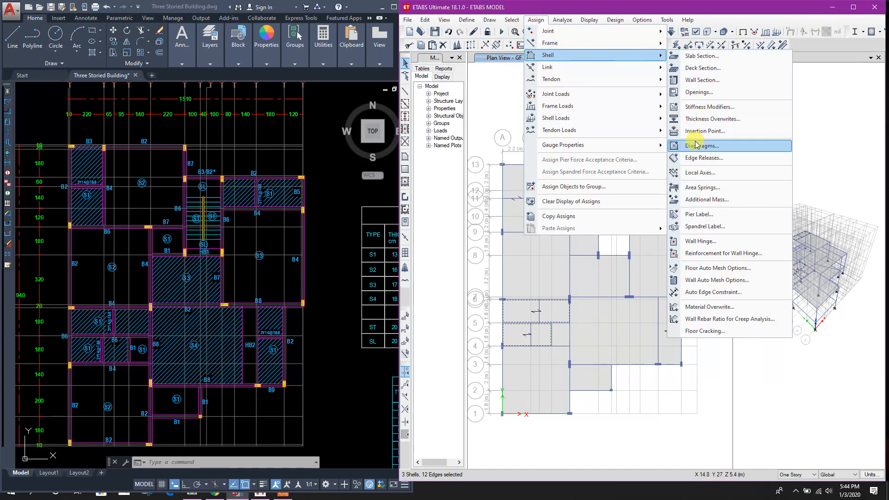
{"action": "left_click", "coordinate": [692, 173]}
{"action": "left_click_drag", "start_coordinate": [489, 200], "coordinate": [803, 141]}
{"action": "left_click_drag", "start_coordinate": [811, 171], "coordinate": [781, 171]}
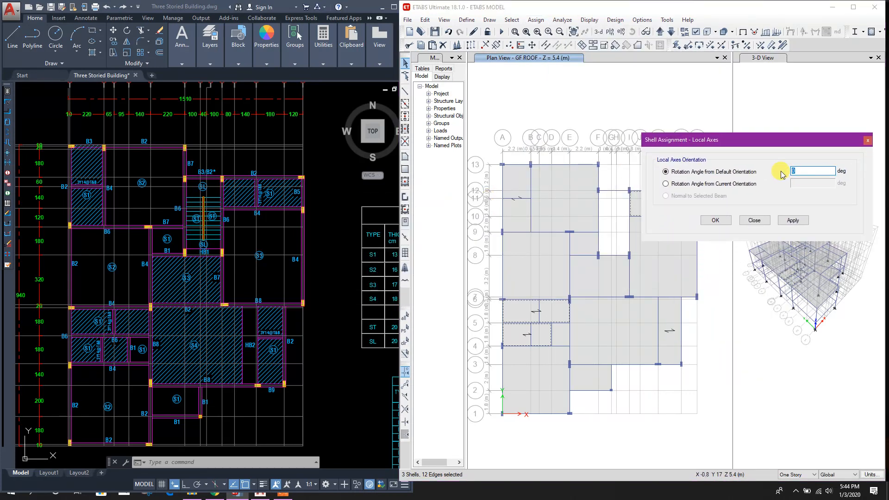
{"action": "left_click", "coordinate": [793, 220]}
{"action": "left_click", "coordinate": [750, 219]}
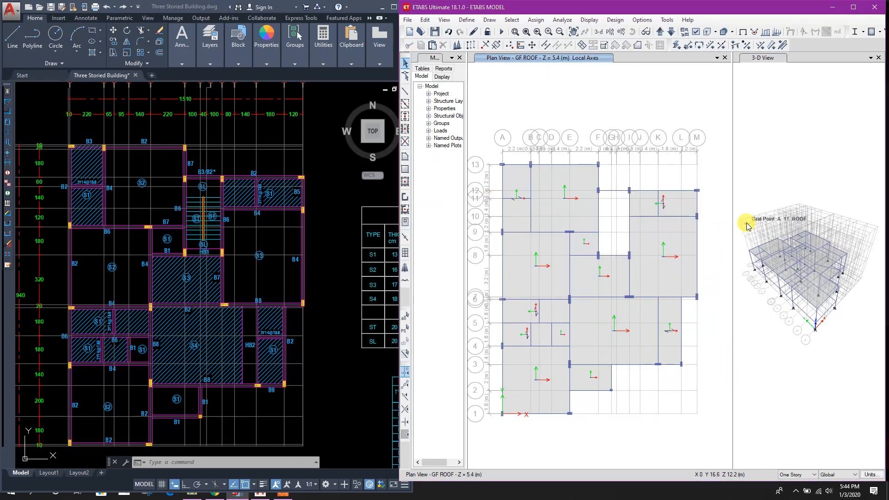
{"action": "left_click", "coordinate": [743, 31]}
{"action": "left_click", "coordinate": [675, 172]}
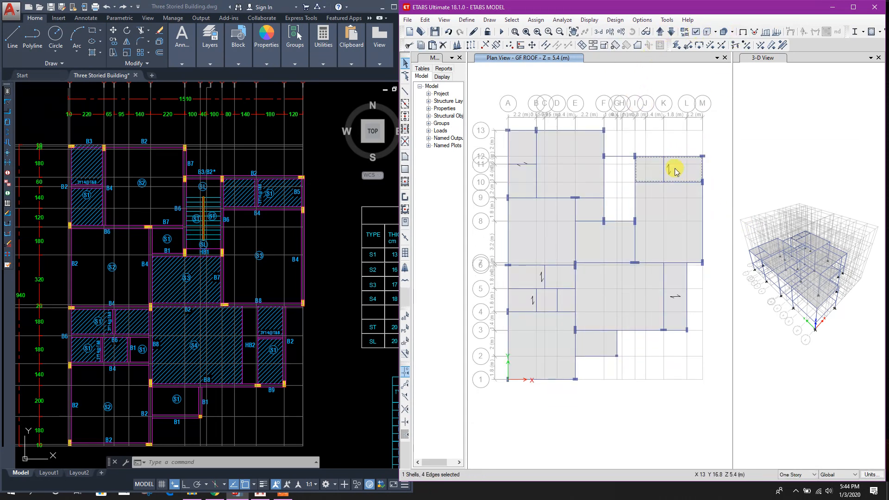
{"action": "left_click", "coordinate": [672, 172]}
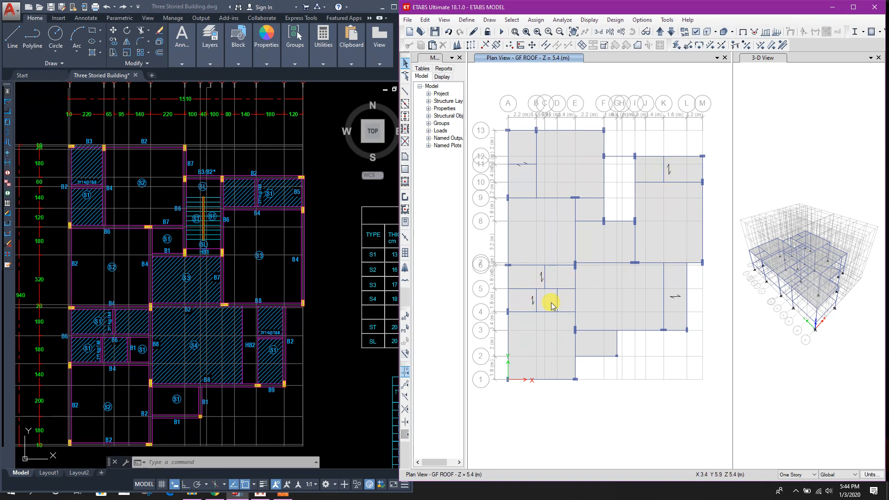
{"action": "middle_click_drag", "start_coordinate": [615, 165], "coordinate": [611, 169]}
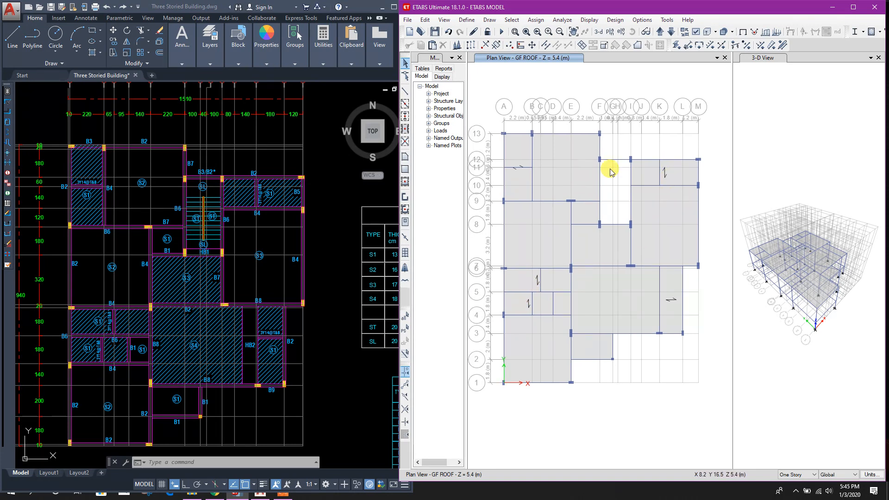
{"action": "left_click", "coordinate": [406, 158]}
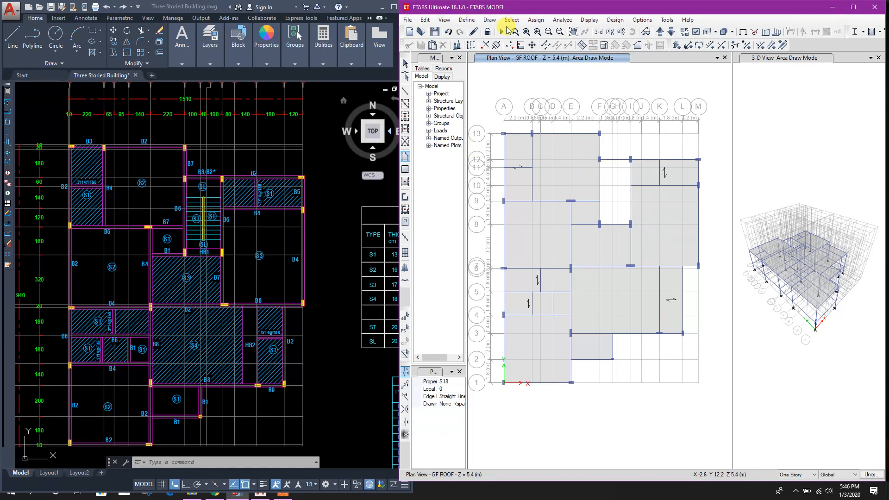
Copy slab section S18 as ST20, set its thickness to 200 mm, and accept the slab definitions.
{"action": "left_click", "coordinate": [466, 19]}
{"action": "mouse_move", "coordinate": [532, 45]}
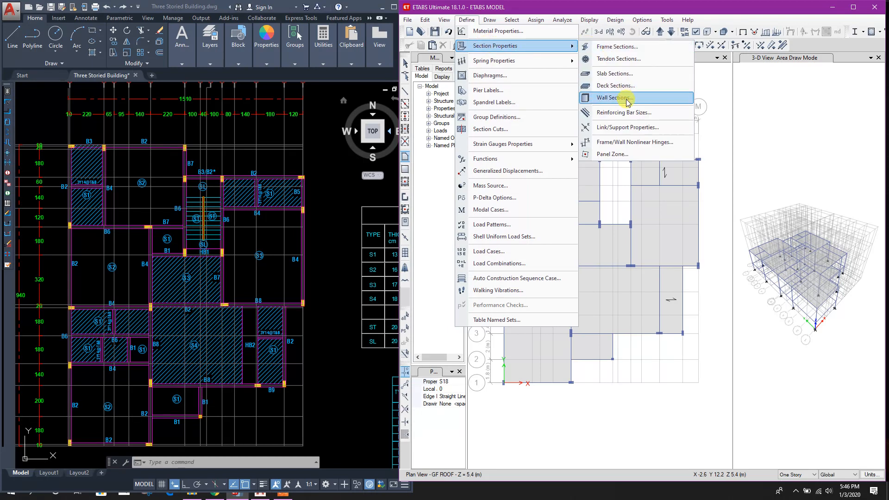
{"action": "left_click", "coordinate": [630, 72]}
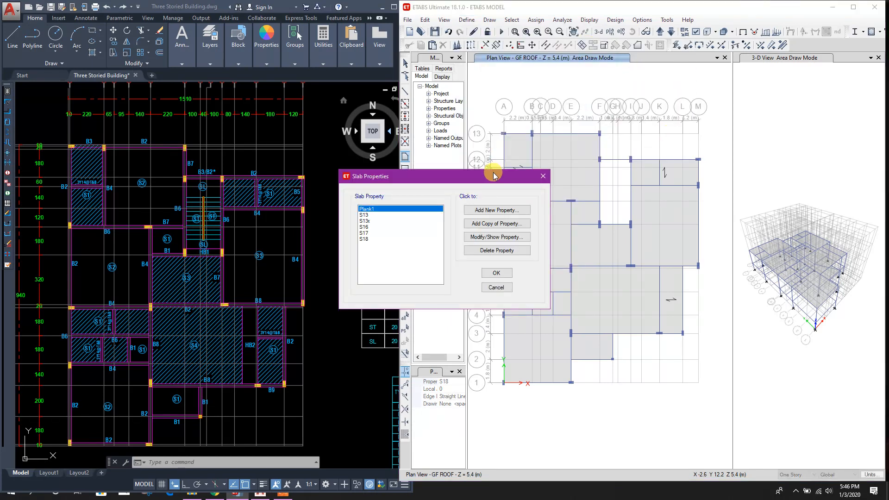
{"action": "left_click_drag", "start_coordinate": [494, 175], "coordinate": [666, 152]}
{"action": "left_click", "coordinate": [553, 216]}
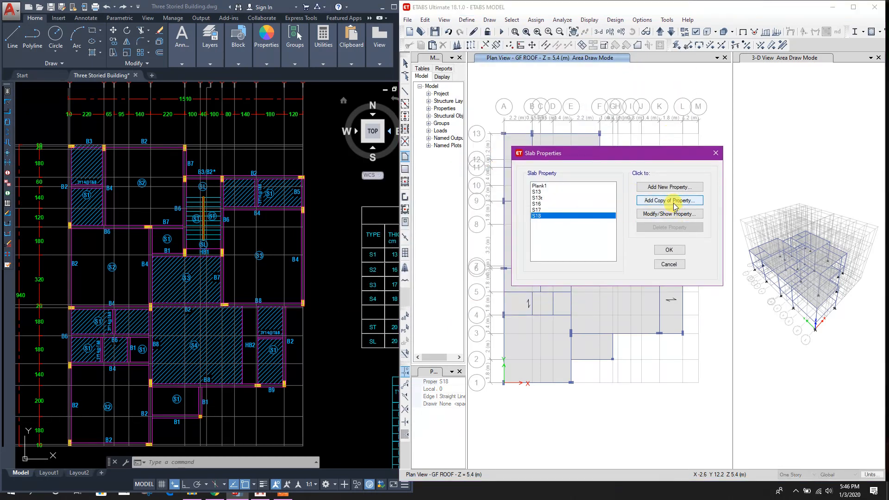
{"action": "left_click", "coordinate": [675, 200]}
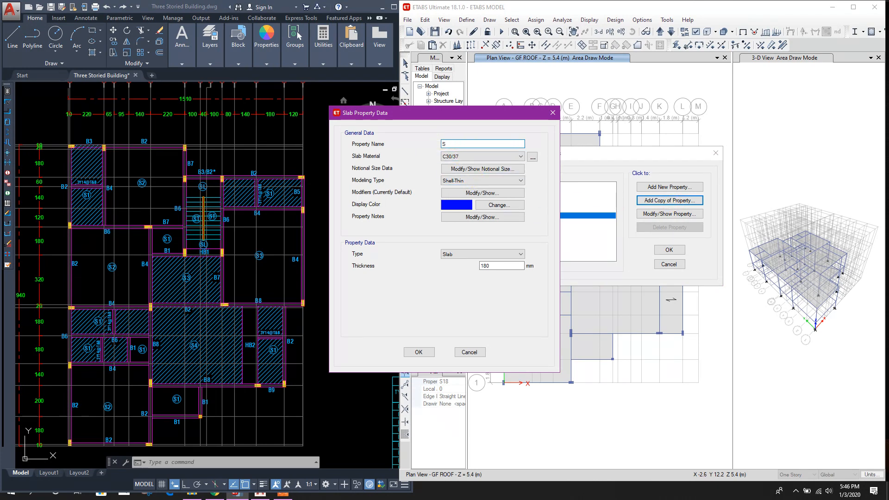
{"action": "left_click", "coordinate": [486, 264]}
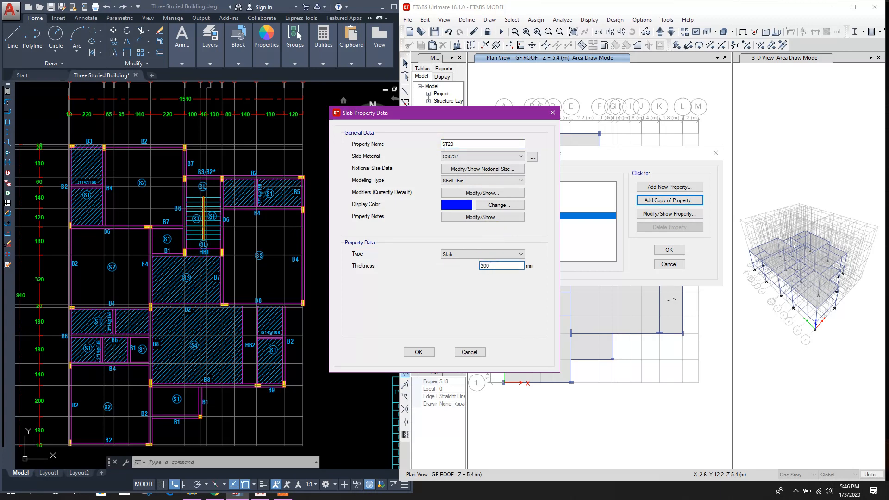
{"action": "left_click", "coordinate": [421, 354]}
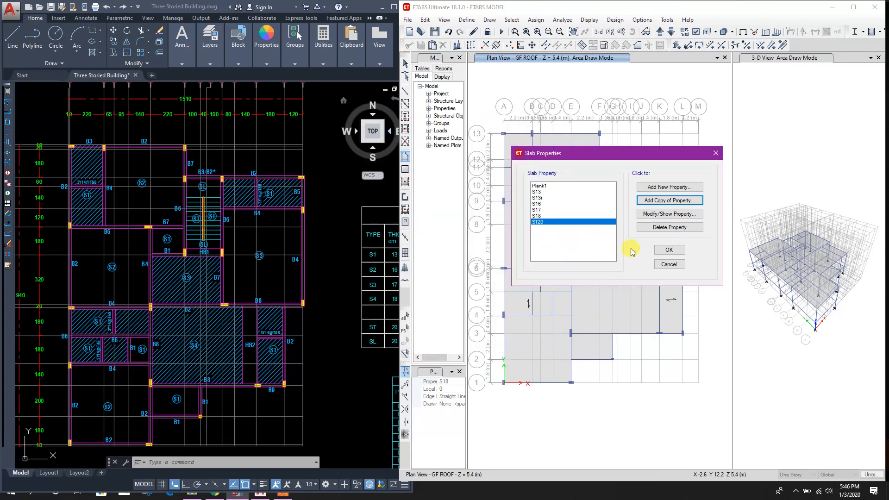
{"action": "left_click", "coordinate": [666, 250]}
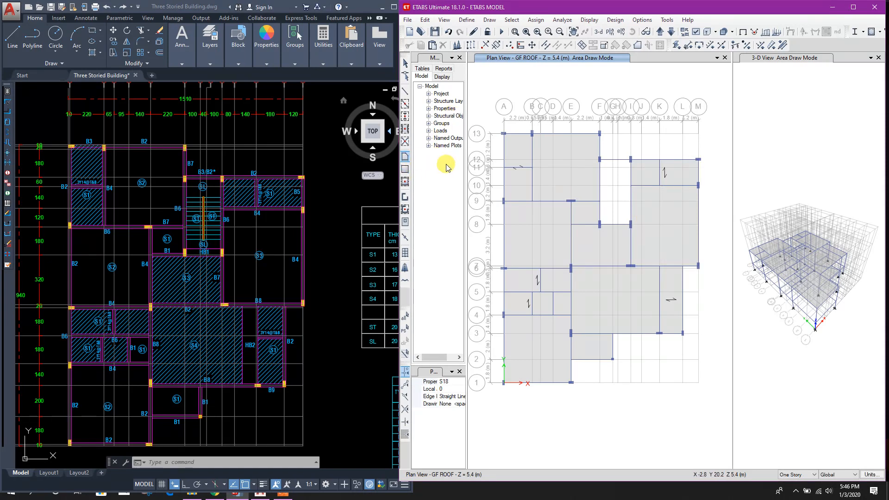
Draw a rectangular ST20 slab over the stair opening between grids F and I from line 12 to line 8.
{"action": "left_click", "coordinate": [406, 170]}
{"action": "left_click", "coordinate": [458, 381]}
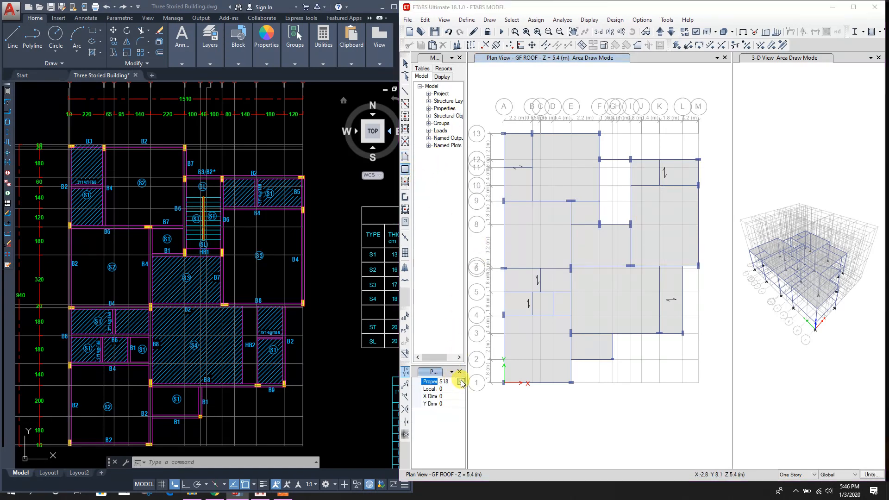
{"action": "scroll", "coordinate": [433, 417], "scroll_direction": "down", "scroll_amount": 1}
{"action": "left_click", "coordinate": [428, 425]}
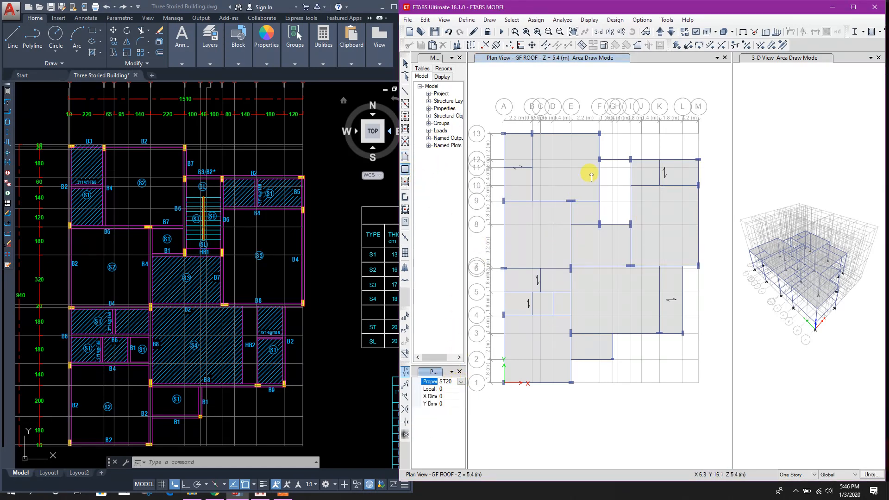
{"action": "left_click", "coordinate": [599, 159]}
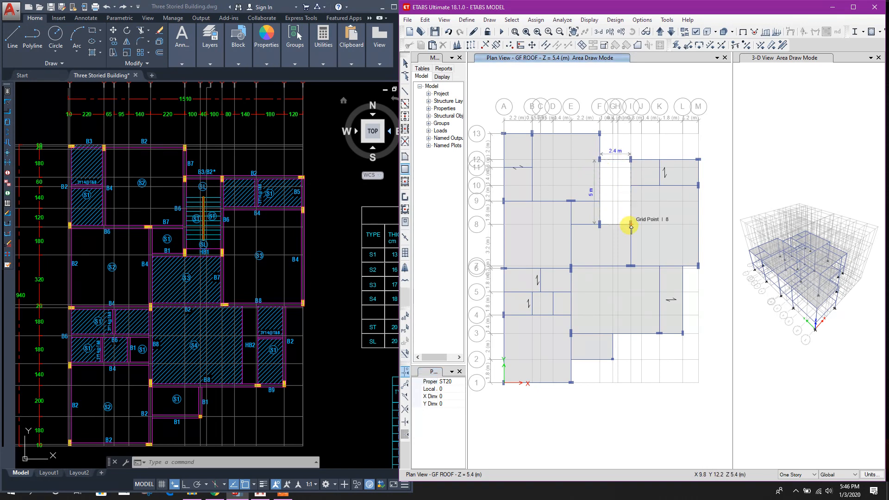
{"action": "left_click", "coordinate": [655, 219]}
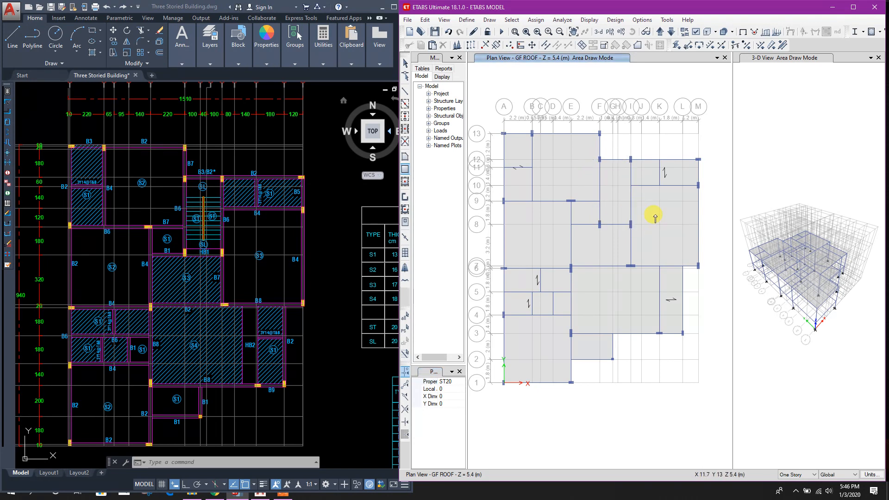
{"action": "key", "text": "Escape"}
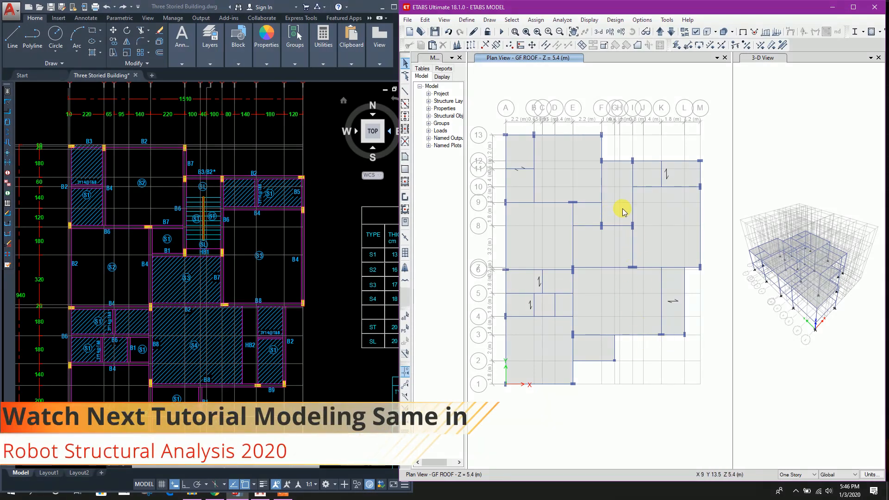
Save the model with the completed GF ROOF slabs.
{"action": "middle_click_drag", "start_coordinate": [624, 146], "coordinate": [621, 131]}
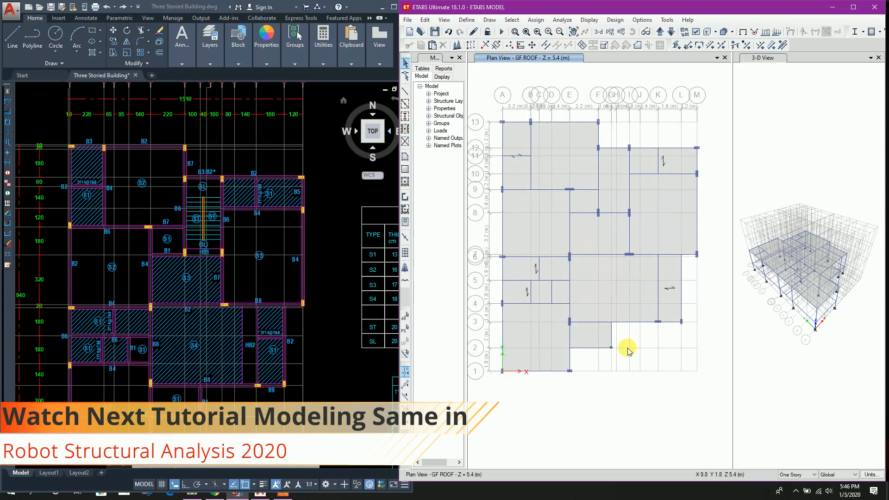
{"action": "middle_click_drag", "start_coordinate": [626, 350], "coordinate": [628, 362]}
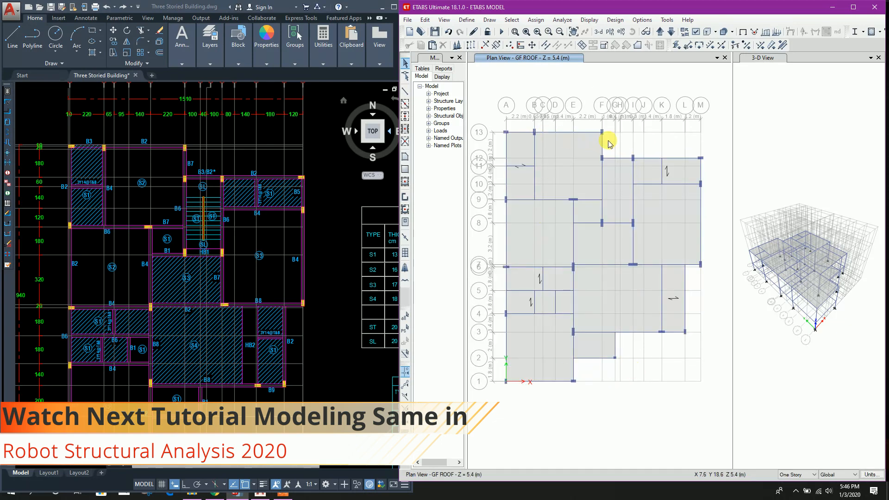
{"action": "middle_click_drag", "start_coordinate": [628, 134], "coordinate": [633, 136]}
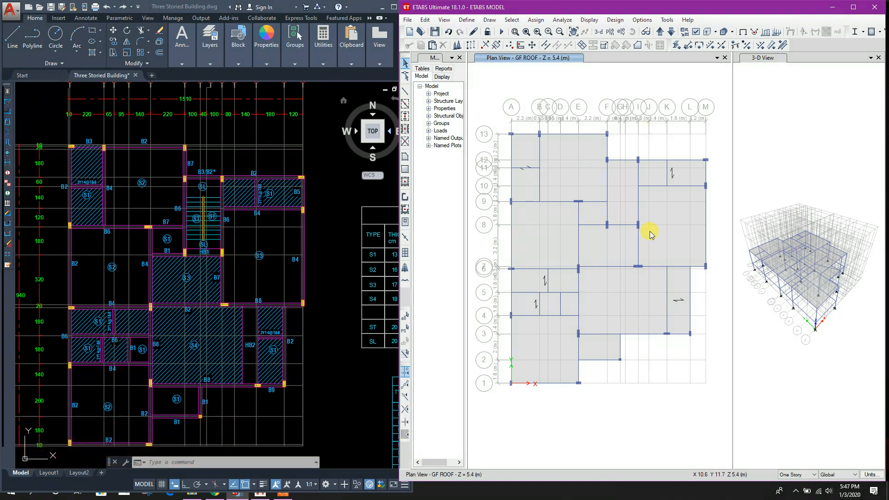
{"action": "middle_click_drag", "start_coordinate": [667, 369], "coordinate": [671, 377]}
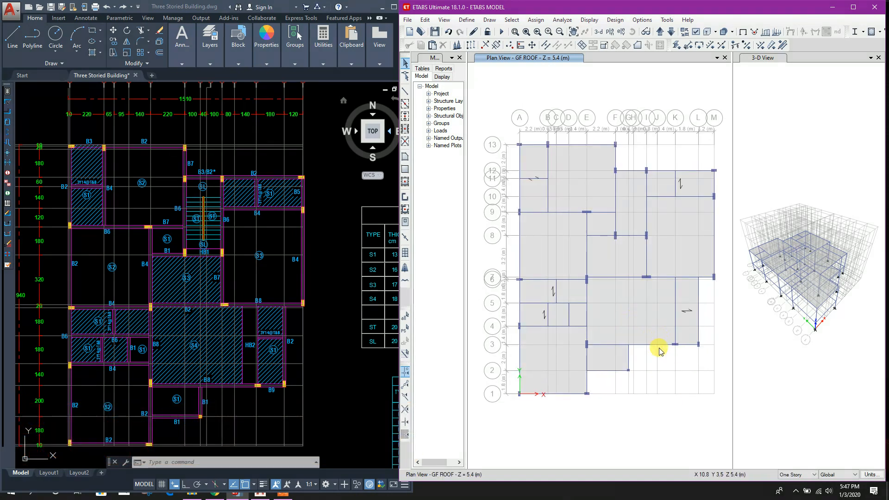
{"action": "left_click", "coordinate": [435, 31]}
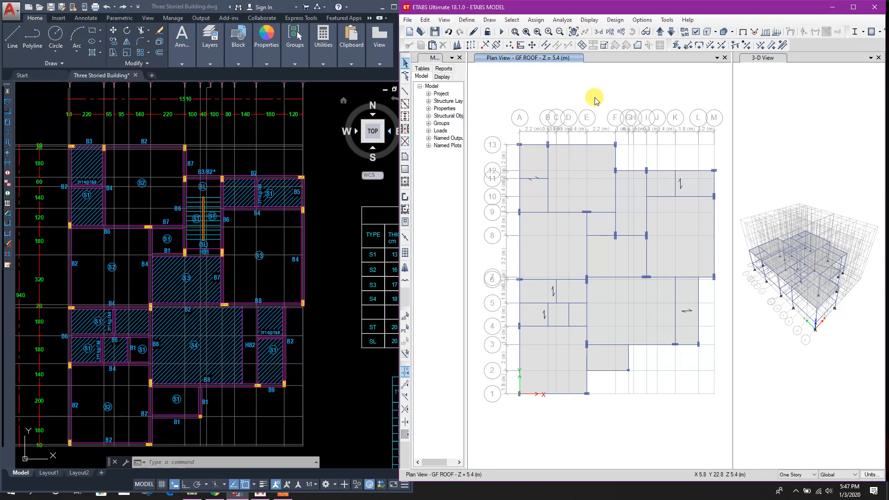